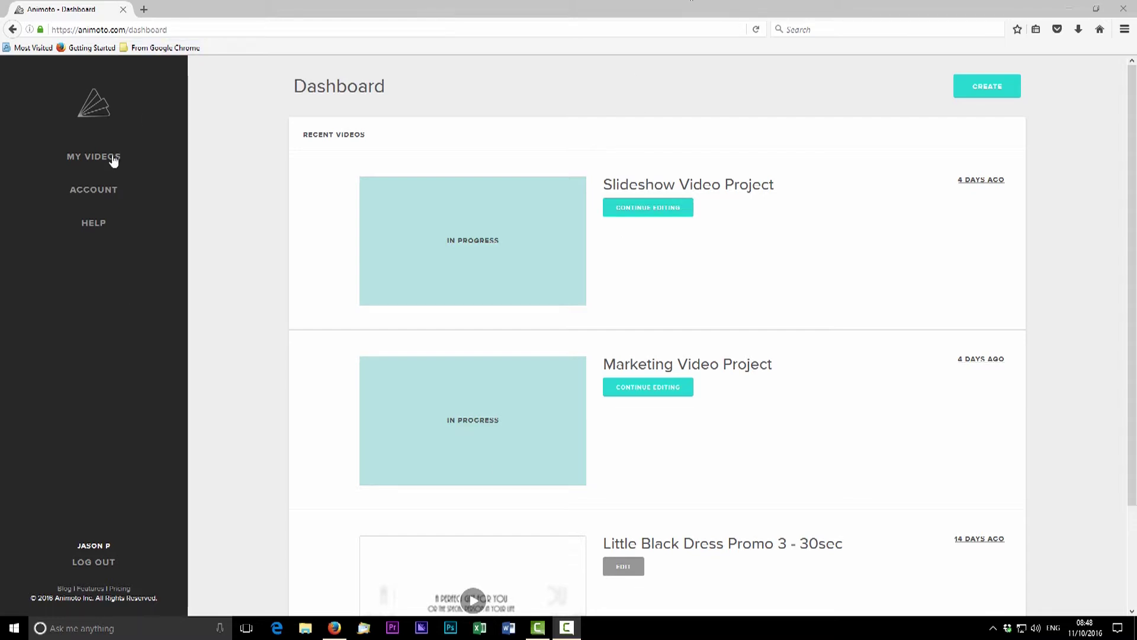
Create a new Marketing Video, look through the pre-built storyboards and choose to start from scratch
{"action": "left_click", "coordinate": [1001, 87]}
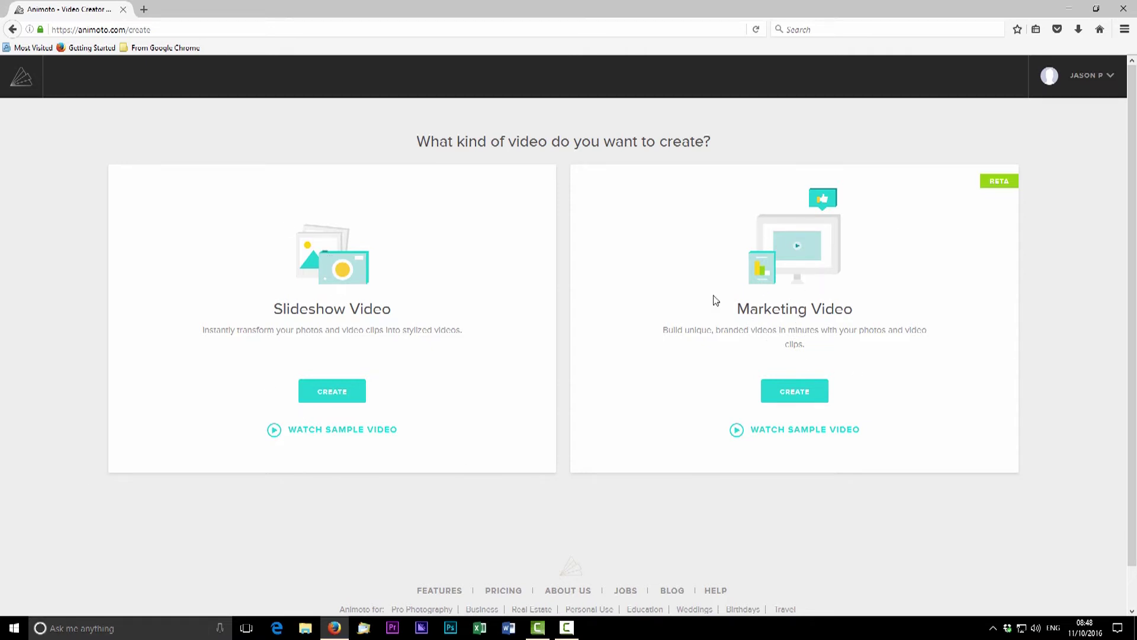
{"action": "left_click", "coordinate": [796, 396]}
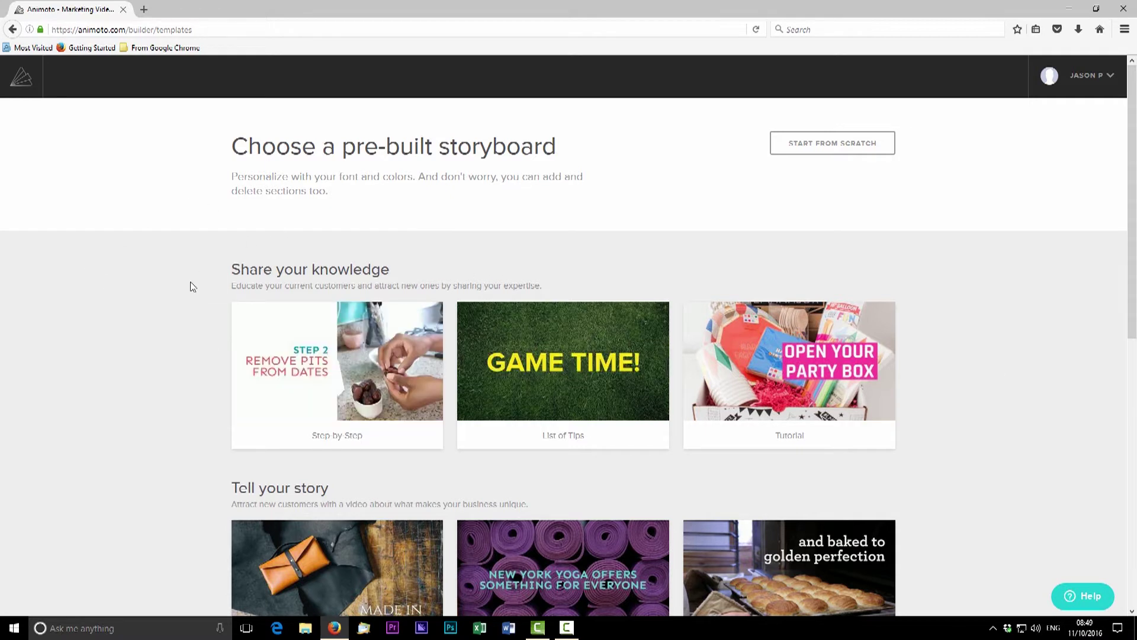
{"action": "scroll", "coordinate": [324, 209], "scroll_direction": "down", "scroll_amount": 1}
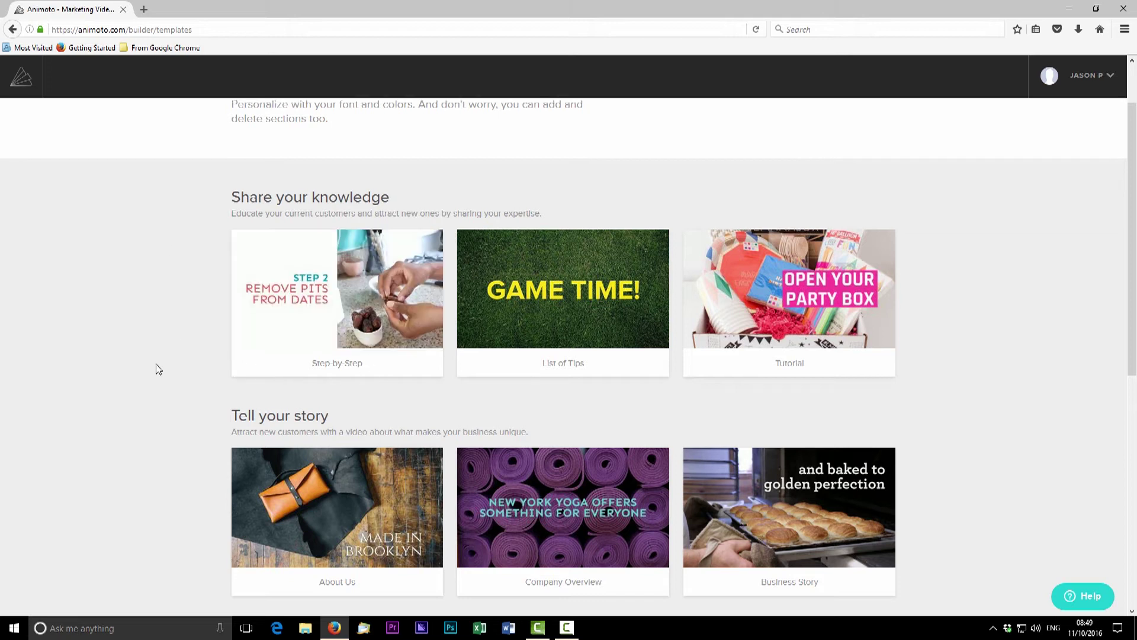
{"action": "scroll", "coordinate": [357, 361], "scroll_direction": "down", "scroll_amount": 4}
{"action": "scroll", "coordinate": [424, 368], "scroll_direction": "down", "scroll_amount": 3}
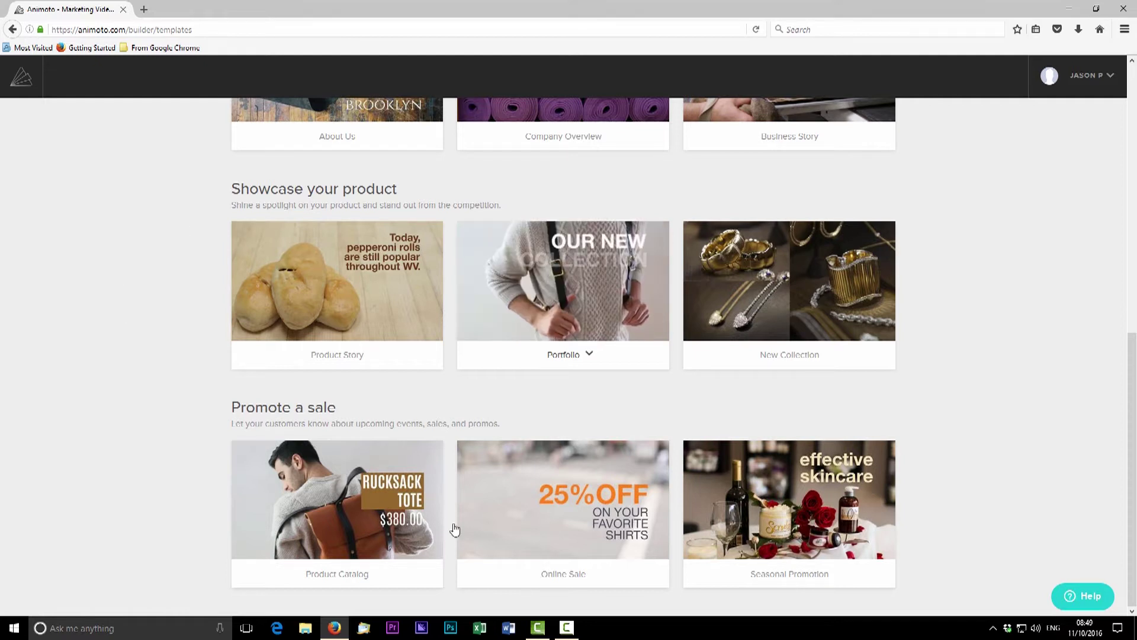
{"action": "scroll", "coordinate": [104, 265], "scroll_direction": "up", "scroll_amount": 9}
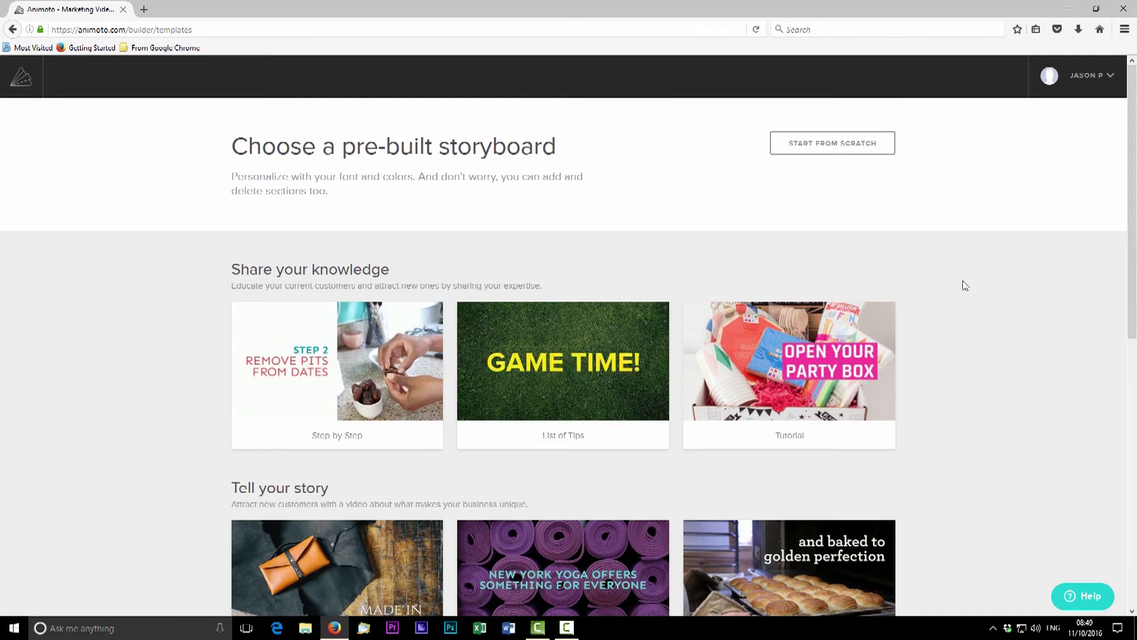
{"action": "left_click", "coordinate": [835, 149]}
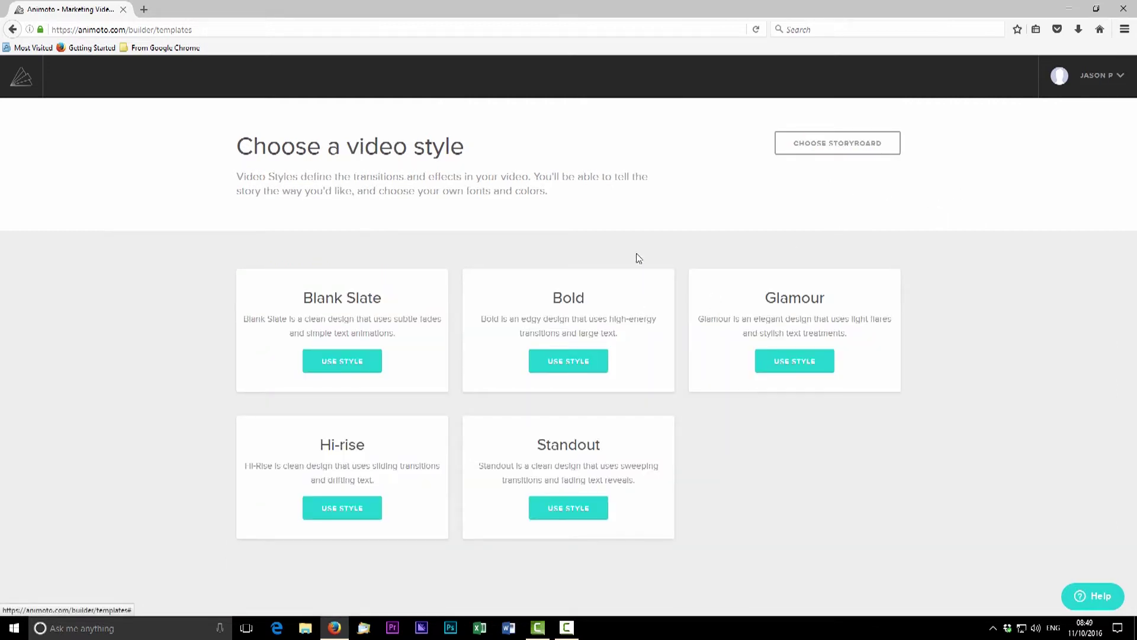
Compare the available video styles and use the Glamour style for the project
{"action": "scroll", "coordinate": [650, 208], "scroll_direction": "down", "scroll_amount": 2}
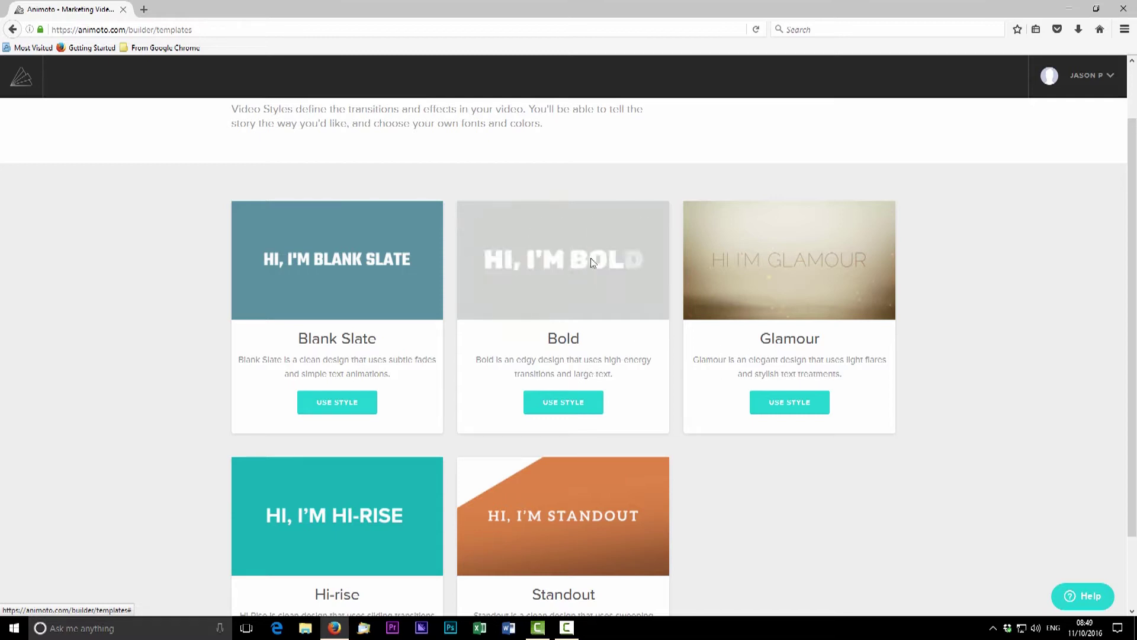
{"action": "mouse_move", "coordinate": [338, 525]}
{"action": "scroll", "coordinate": [337, 524], "scroll_direction": "down", "scroll_amount": 2}
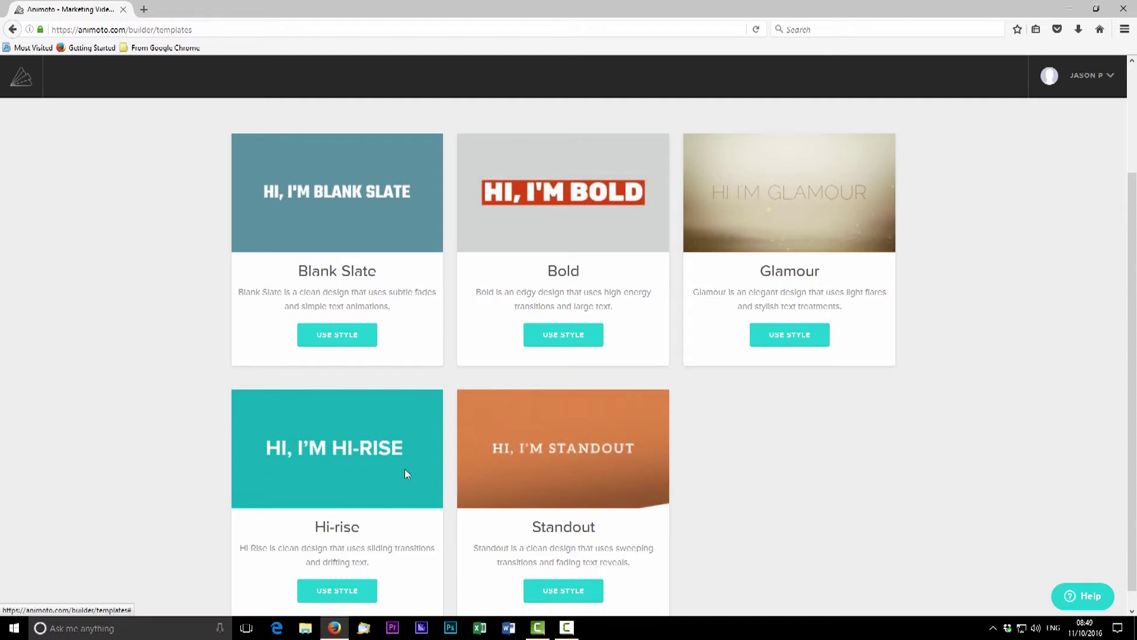
{"action": "scroll", "coordinate": [653, 320], "scroll_direction": "up", "scroll_amount": 2}
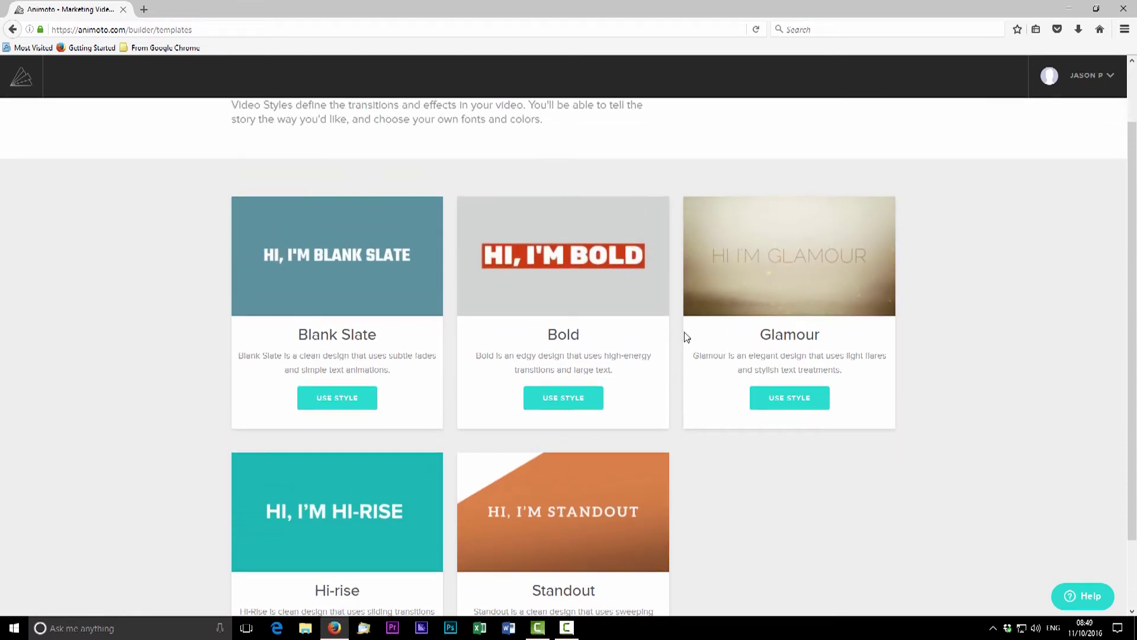
{"action": "mouse_move", "coordinate": [389, 289]}
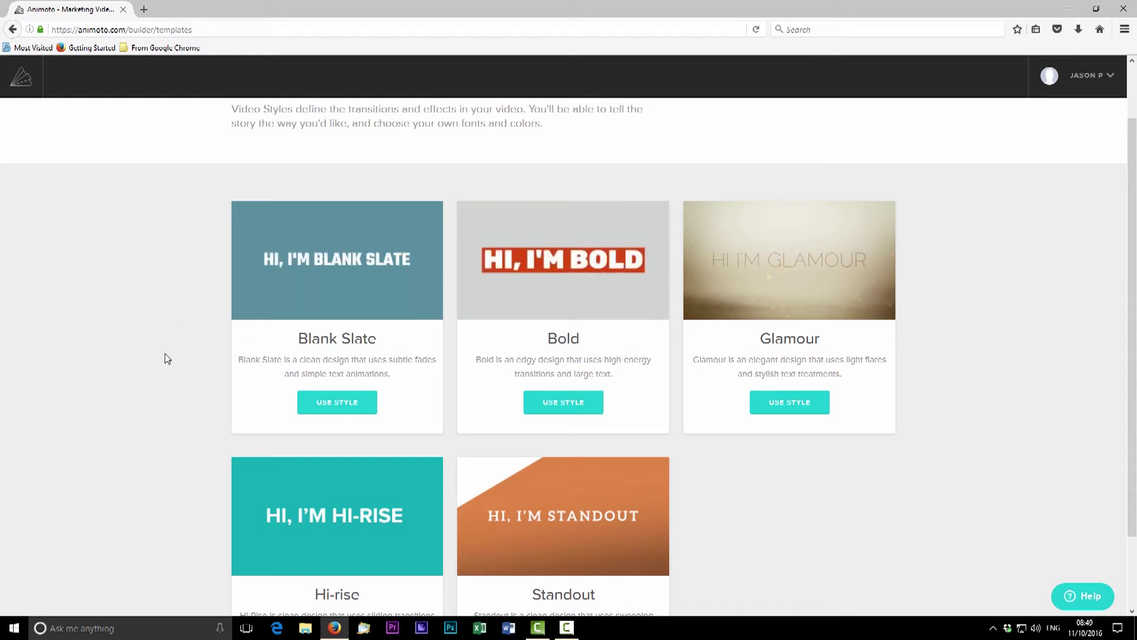
{"action": "mouse_move", "coordinate": [526, 282]}
{"action": "mouse_move", "coordinate": [781, 261]}
{"action": "left_click", "coordinate": [787, 405]}
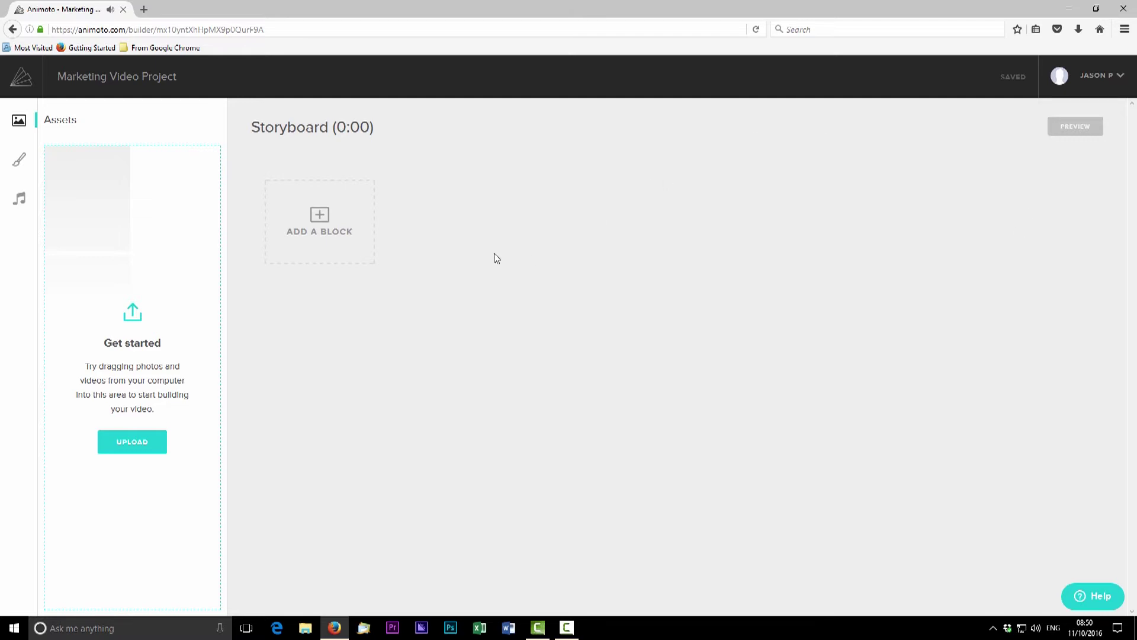
Look over the available block types, the font and colour settings and the music settings, and return to the assets
{"action": "left_click", "coordinate": [320, 220]}
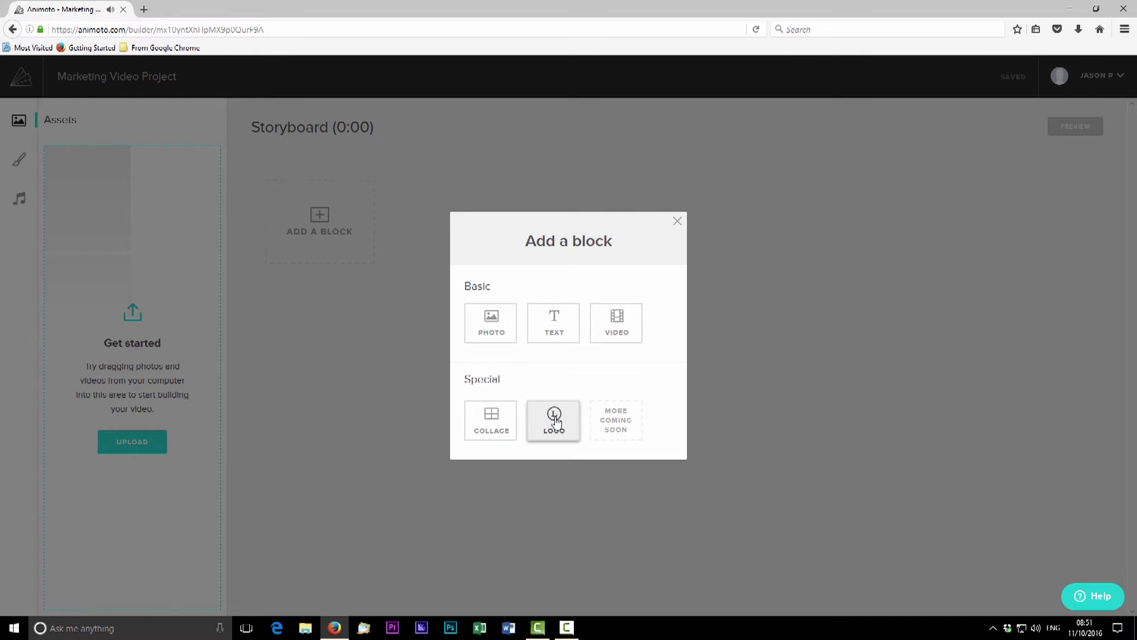
{"action": "left_click", "coordinate": [677, 223]}
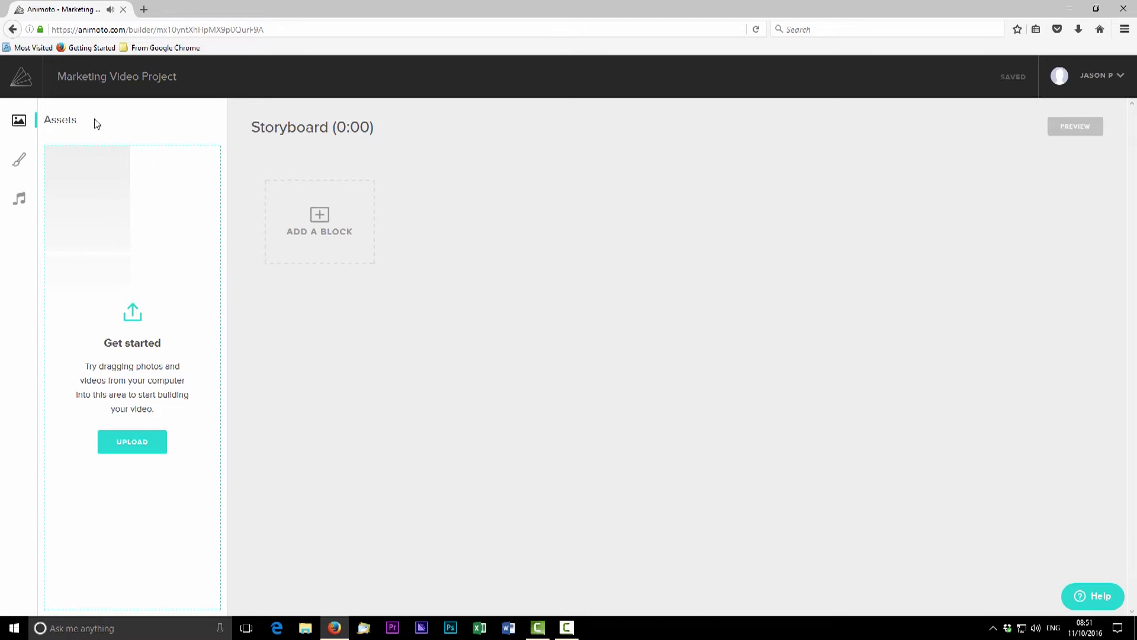
{"action": "left_click", "coordinate": [20, 168]}
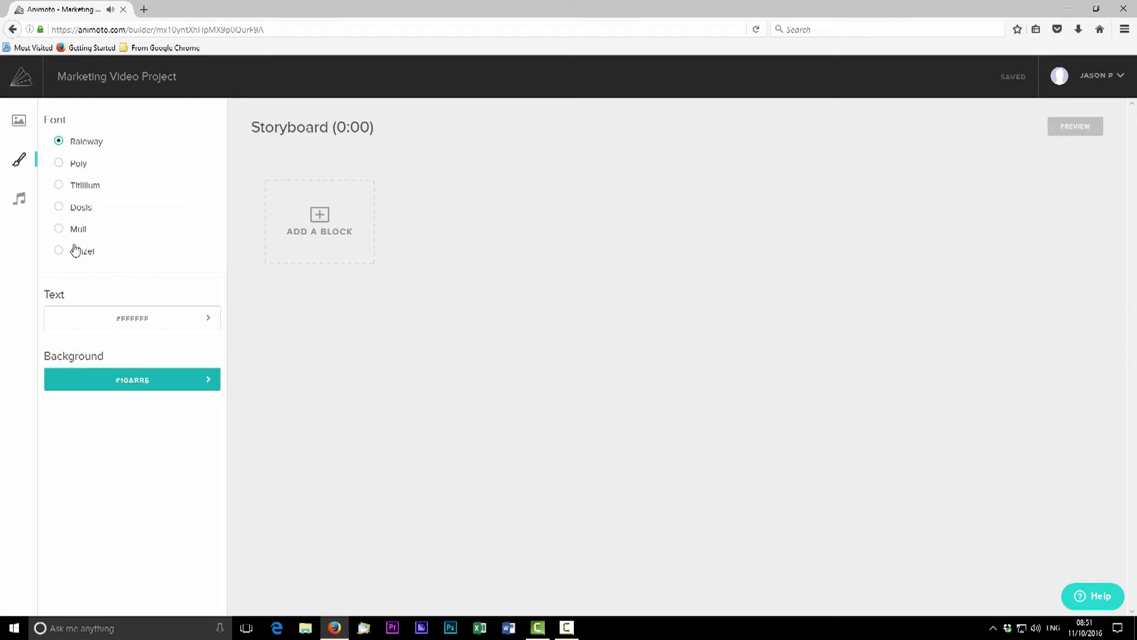
{"action": "left_click", "coordinate": [19, 198]}
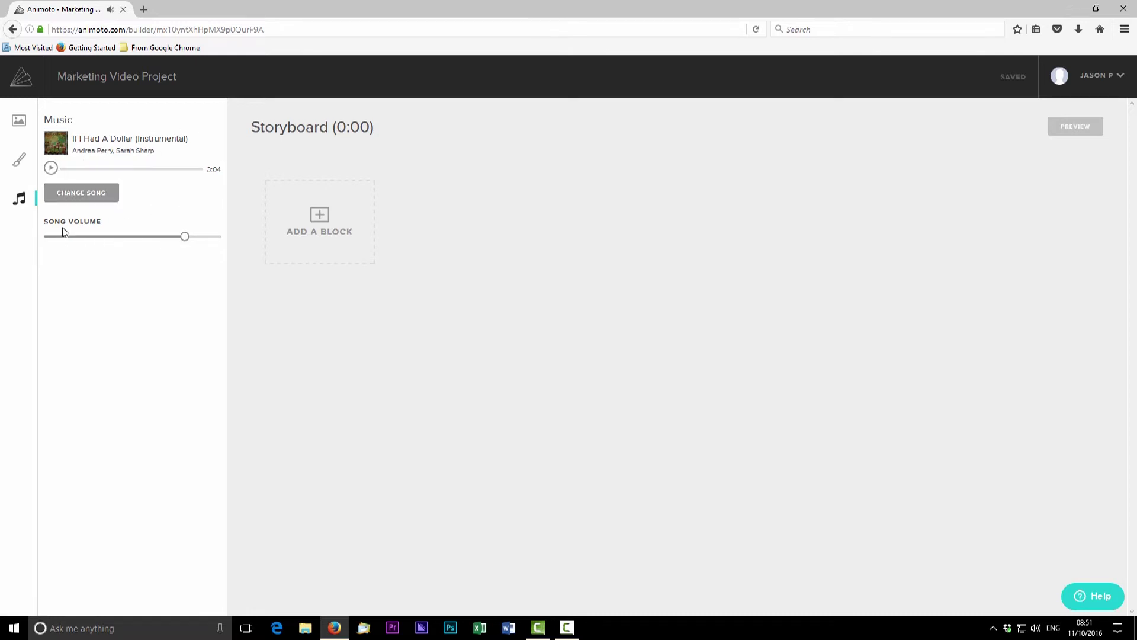
{"action": "left_click", "coordinate": [19, 124]}
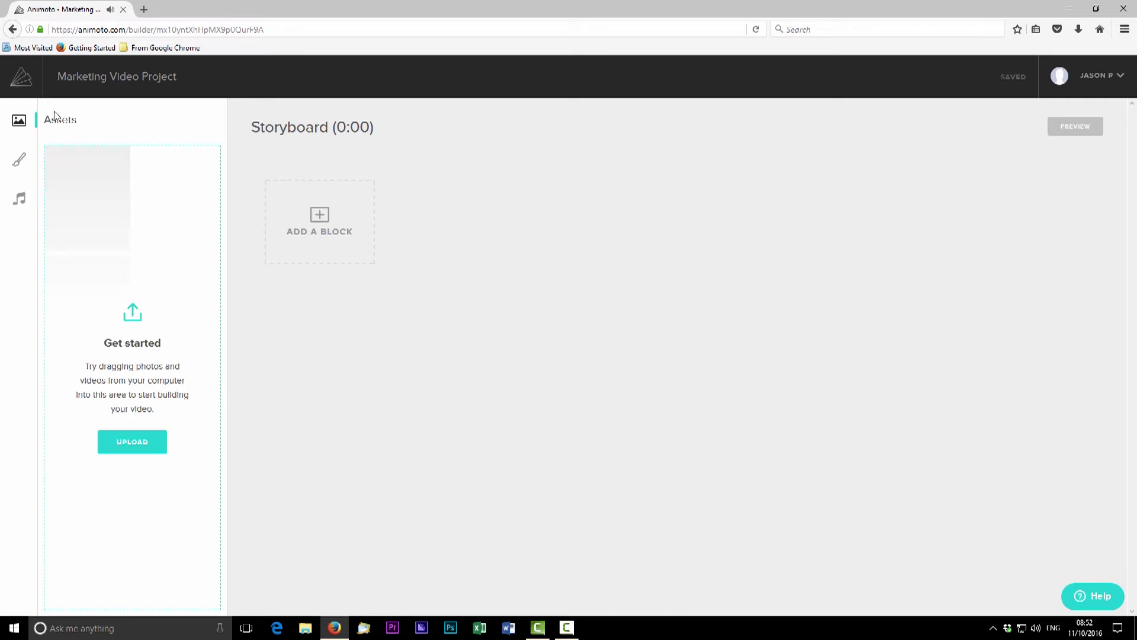
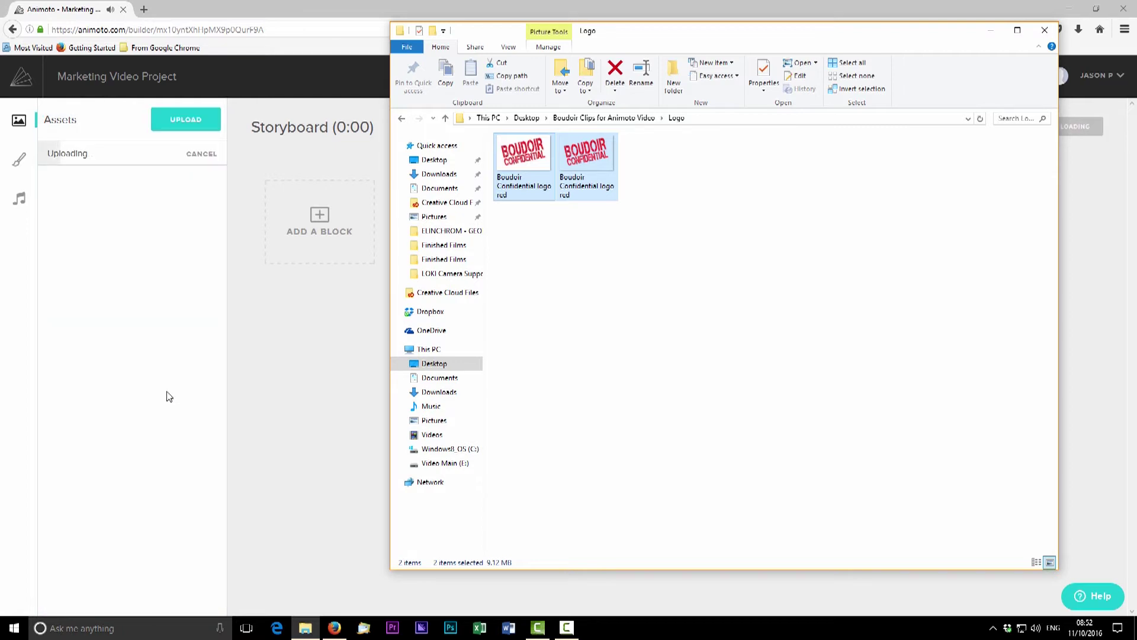
Upload Boudoir Clip1 through Boudoir Clip19 to the assets from the Boudoir Clips [1080p] folder inside Boudoir Clips for Animoto Video on the Desktop
{"action": "left_click", "coordinate": [402, 119]}
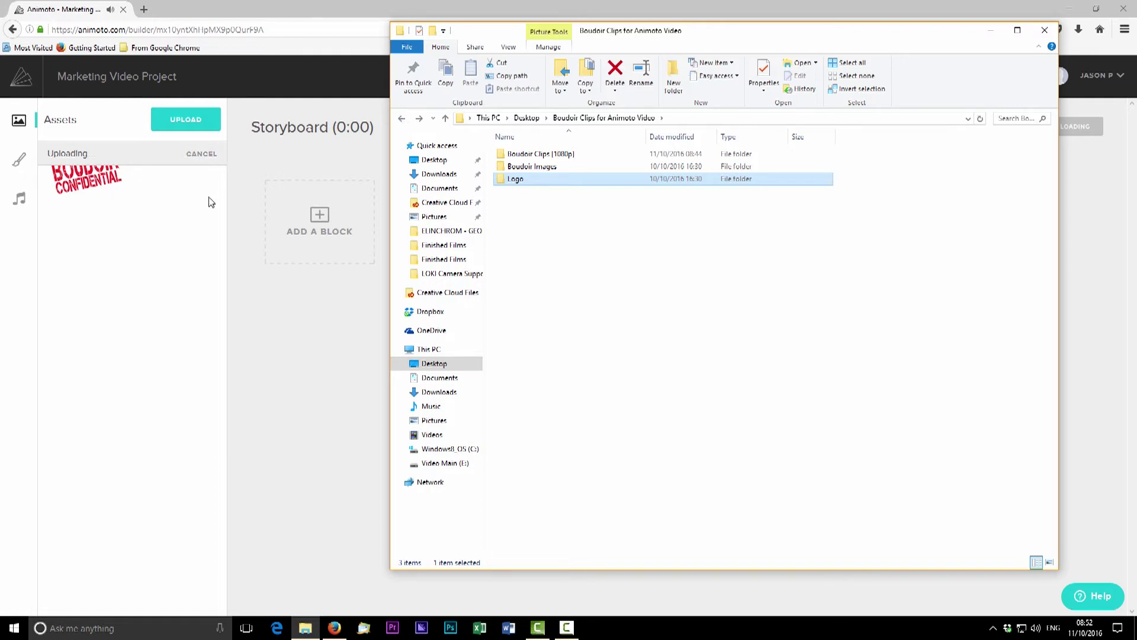
{"action": "left_click", "coordinate": [189, 121]}
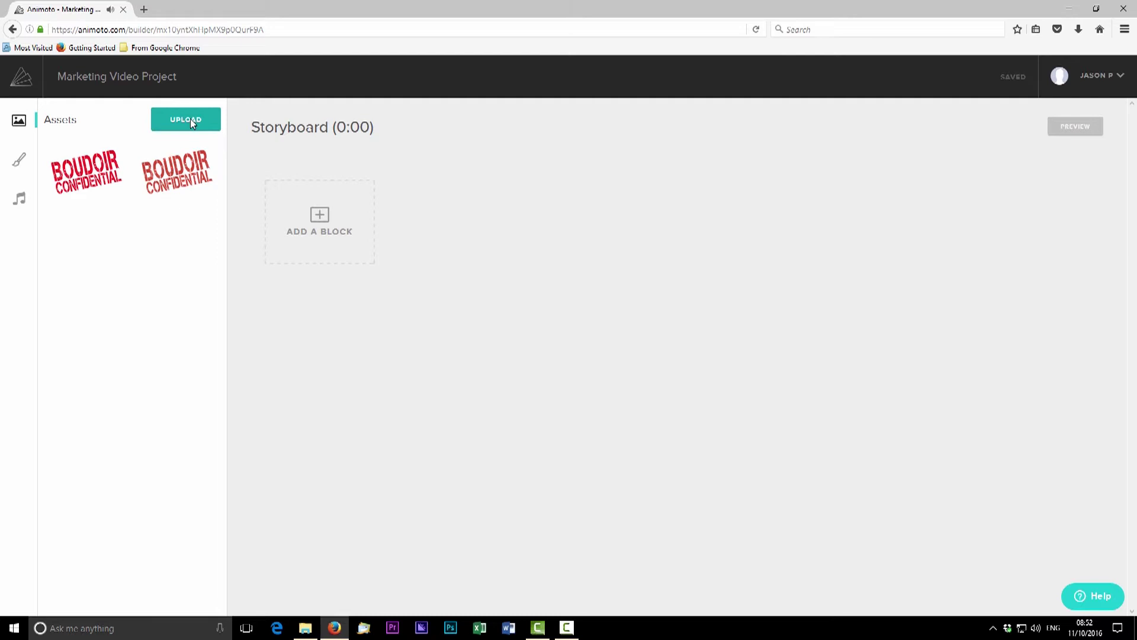
{"action": "left_click", "coordinate": [190, 120]}
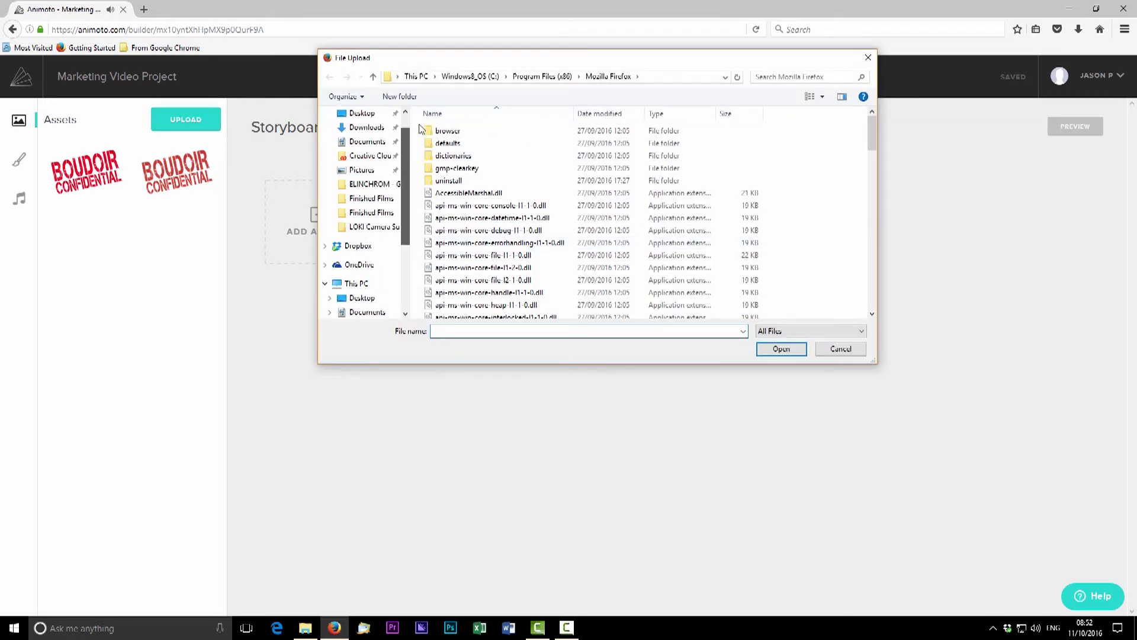
{"action": "scroll", "coordinate": [367, 178], "scroll_direction": "up", "scroll_amount": 1}
{"action": "left_click", "coordinate": [379, 142]}
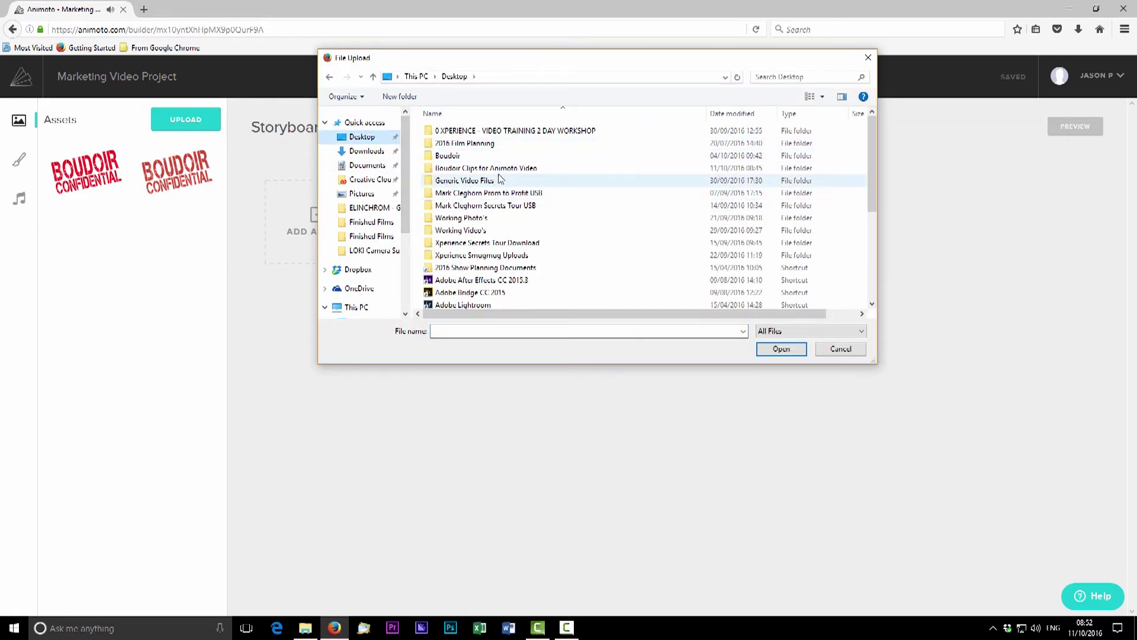
{"action": "double_click", "coordinate": [507, 169]}
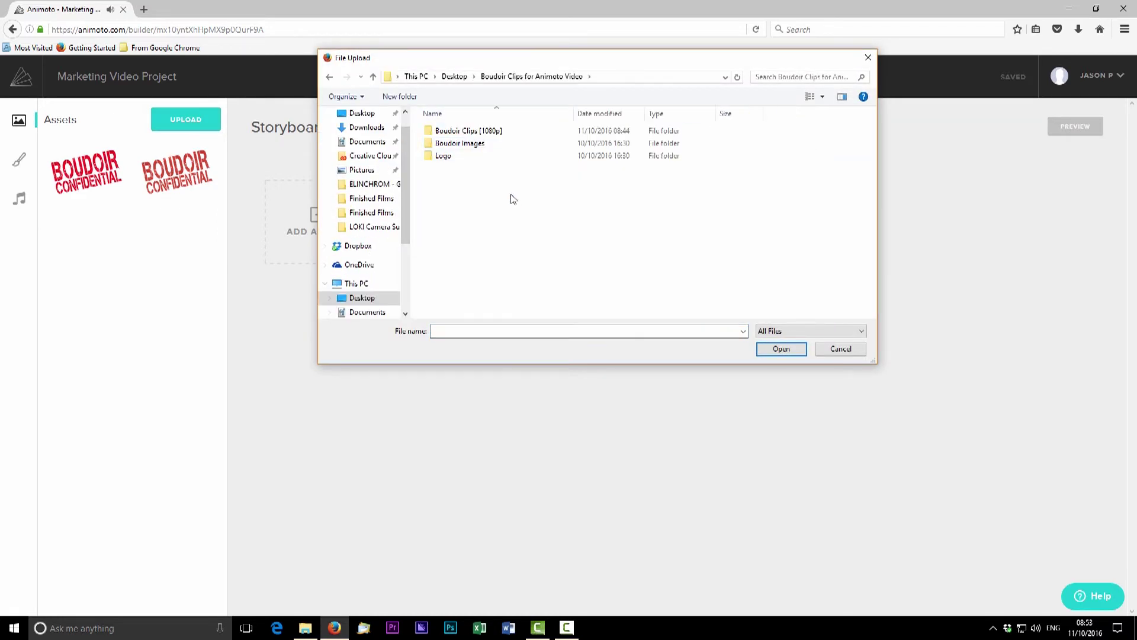
{"action": "double_click", "coordinate": [469, 131]}
{"action": "left_click", "coordinate": [450, 157]}
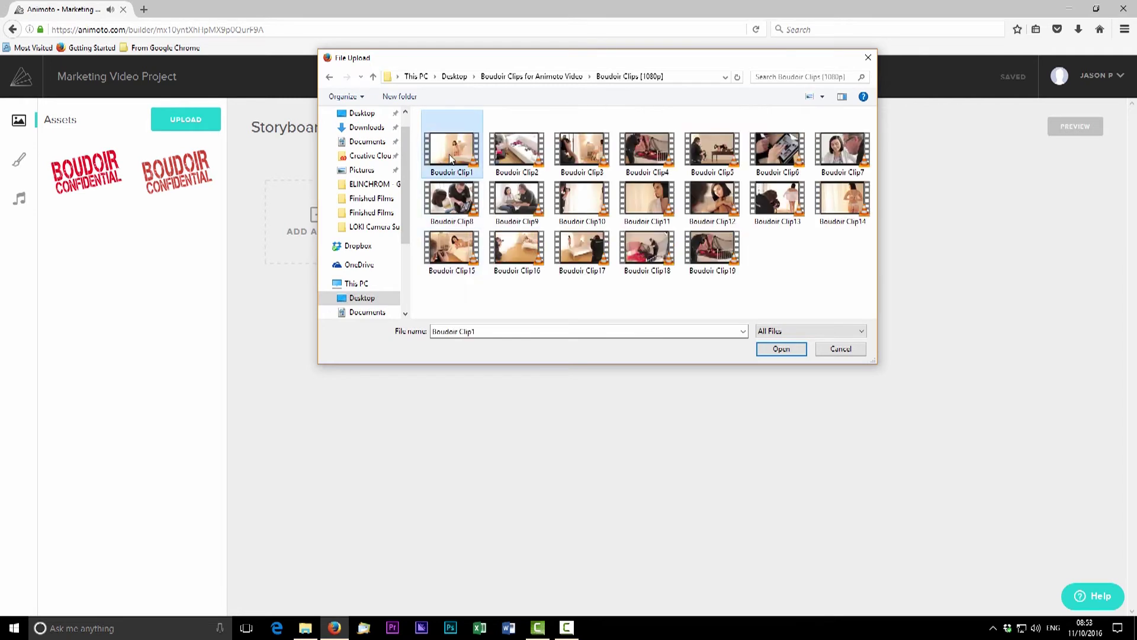
{"action": "left_click", "coordinate": [712, 254], "text": "shift"}
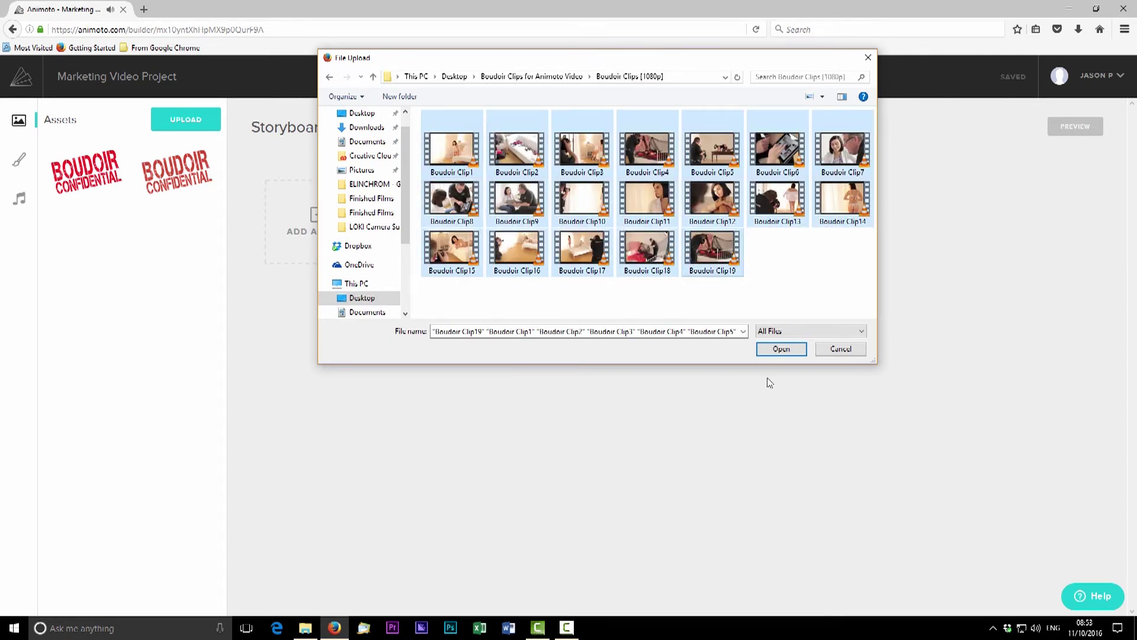
{"action": "left_click", "coordinate": [776, 349]}
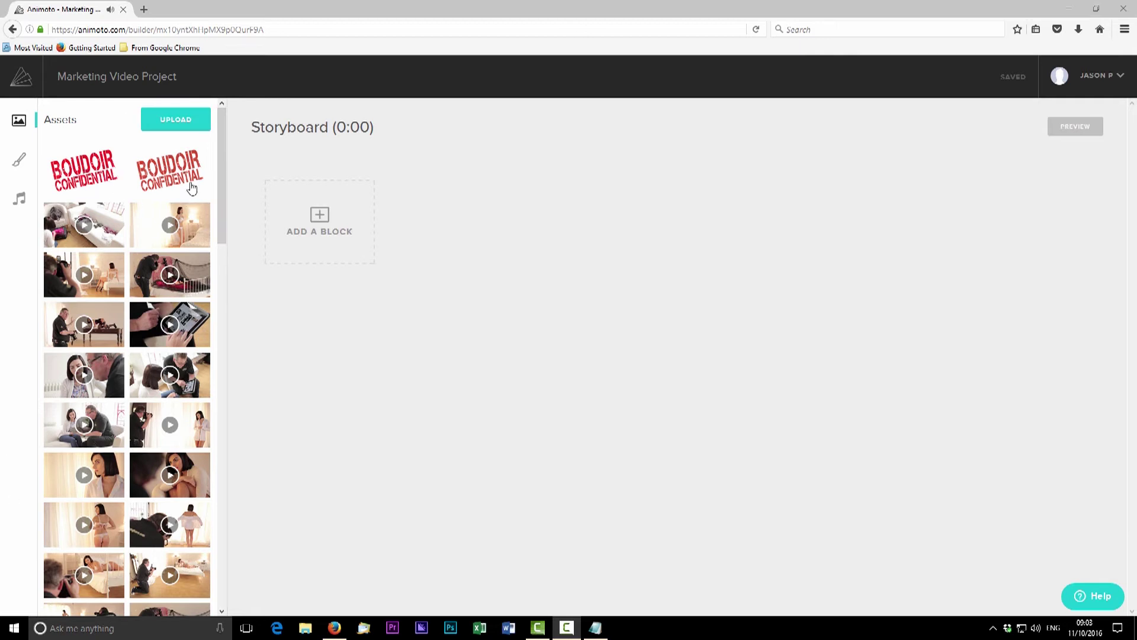
Review the uploaded clips and photos and add a Logo block to the empty storyboard
{"action": "left_click_drag", "start_coordinate": [222, 170], "coordinate": [243, 290]}
{"action": "scroll", "coordinate": [222, 267], "scroll_direction": "down", "scroll_amount": 2}
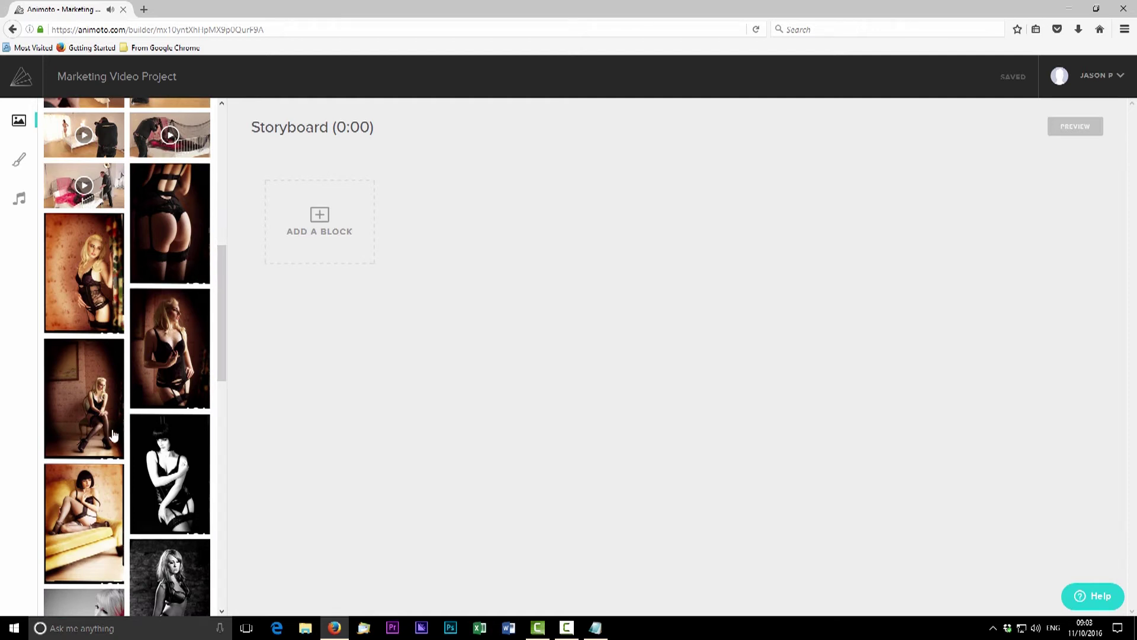
{"action": "left_click_drag", "start_coordinate": [223, 348], "coordinate": [244, 185]}
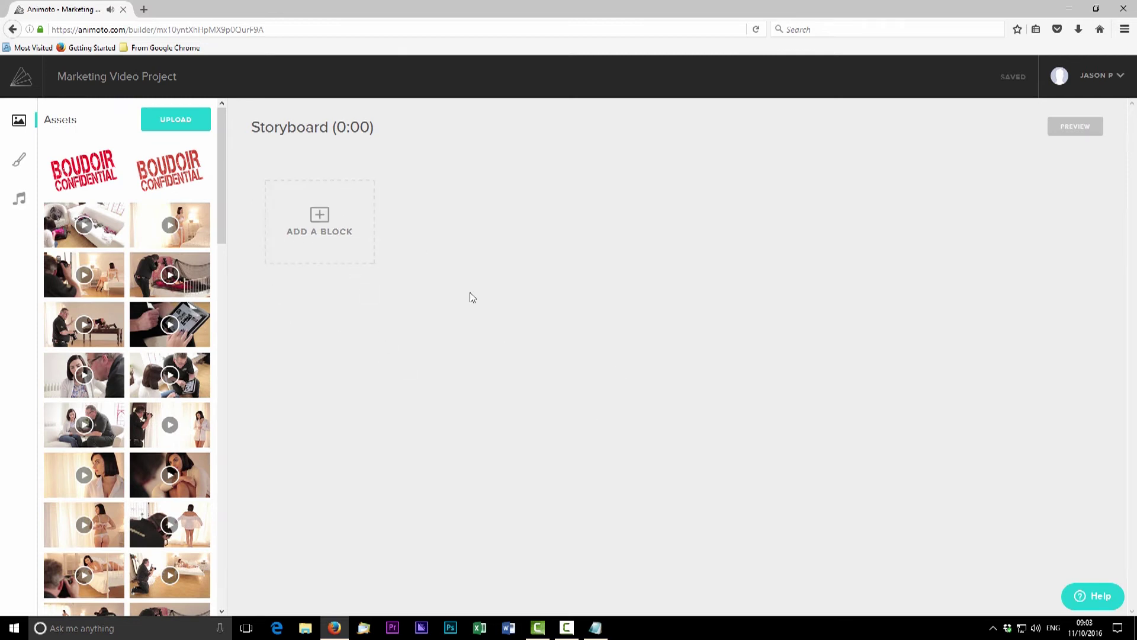
{"action": "left_click", "coordinate": [341, 224]}
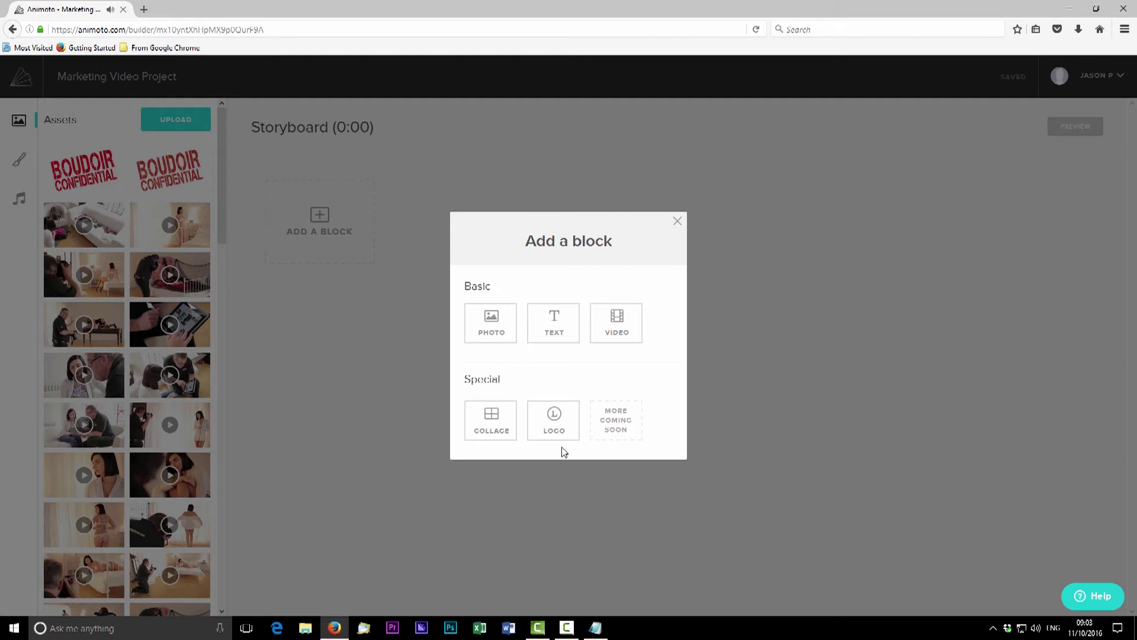
{"action": "left_click", "coordinate": [555, 420]}
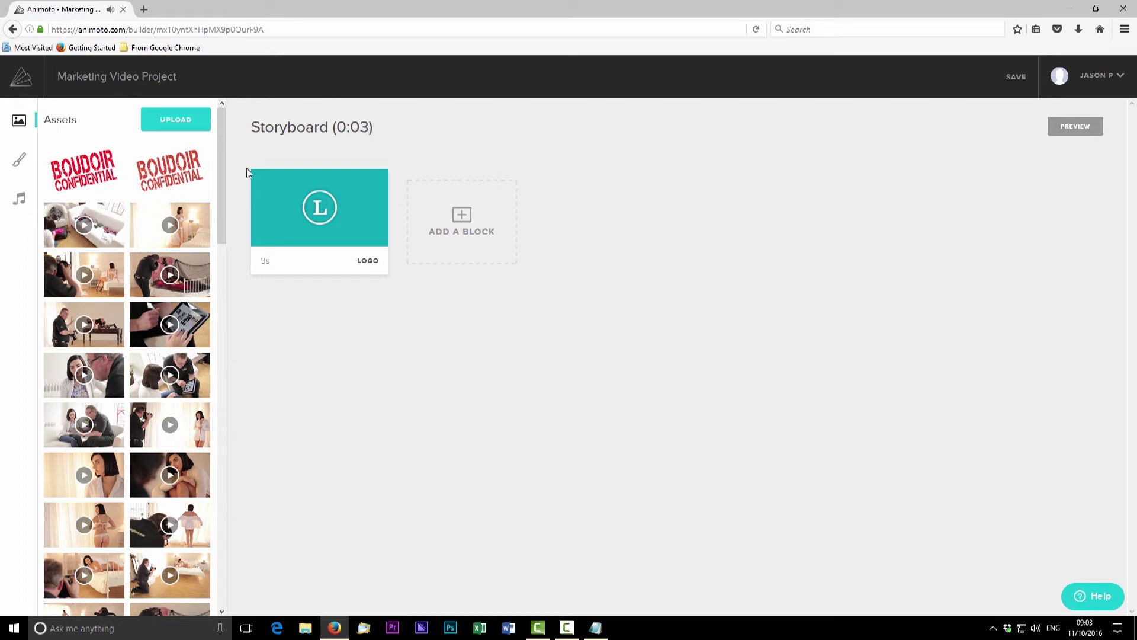
Place the first Boudoir Confidential logo in the Logo block and replace it with the second, transparent version
{"action": "mouse_move", "coordinate": [320, 211]}
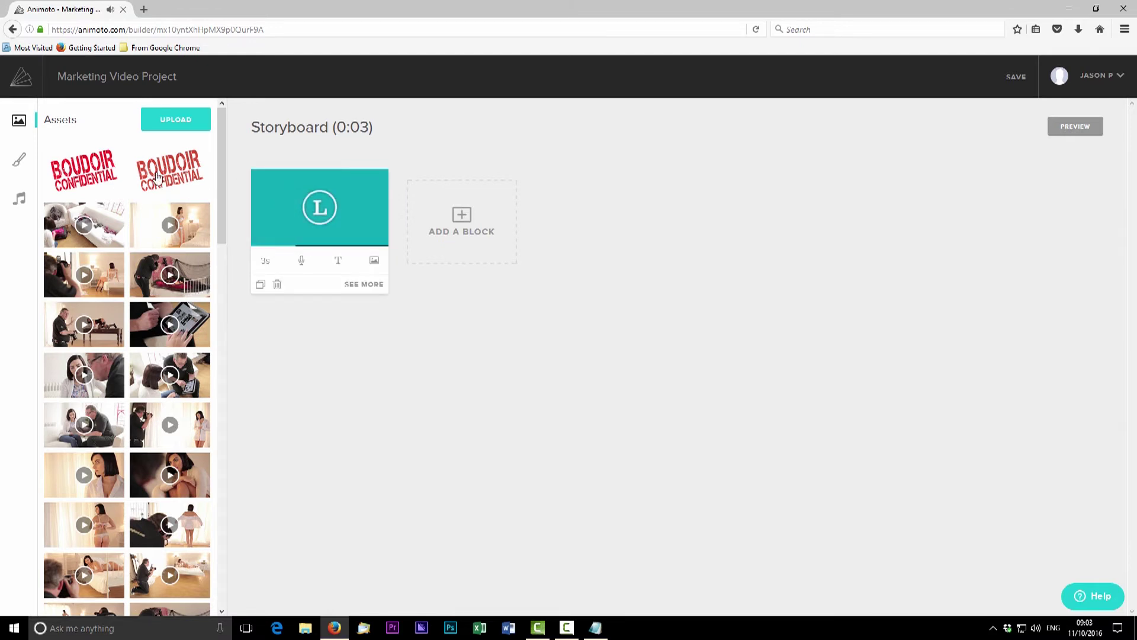
{"action": "left_click_drag", "start_coordinate": [85, 171], "coordinate": [280, 193]}
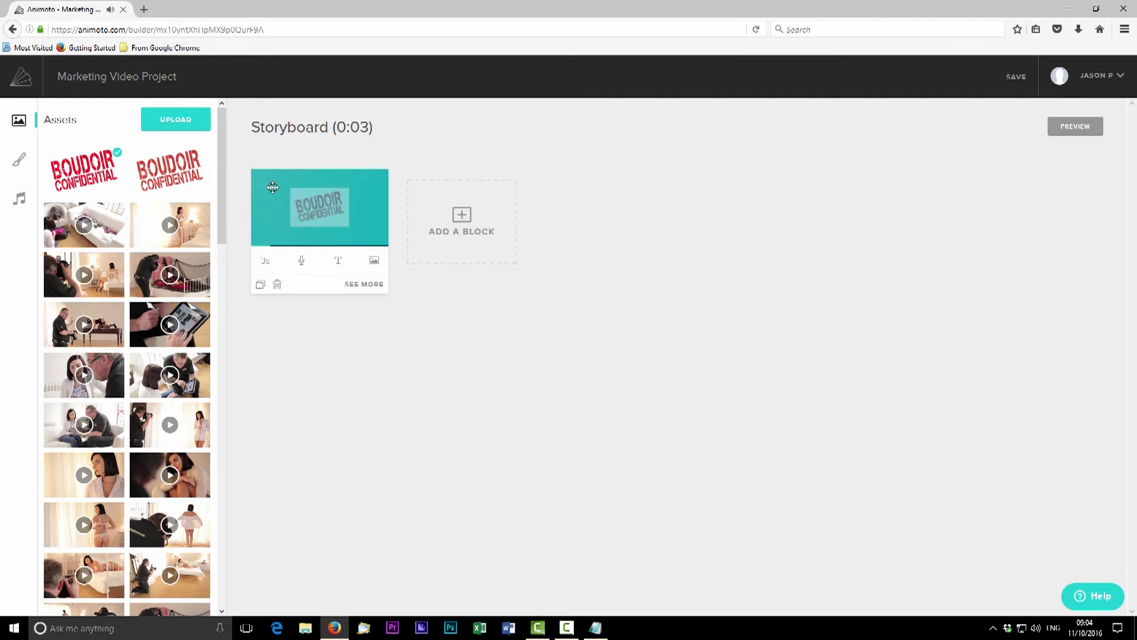
{"action": "left_click_drag", "start_coordinate": [181, 173], "coordinate": [327, 208]}
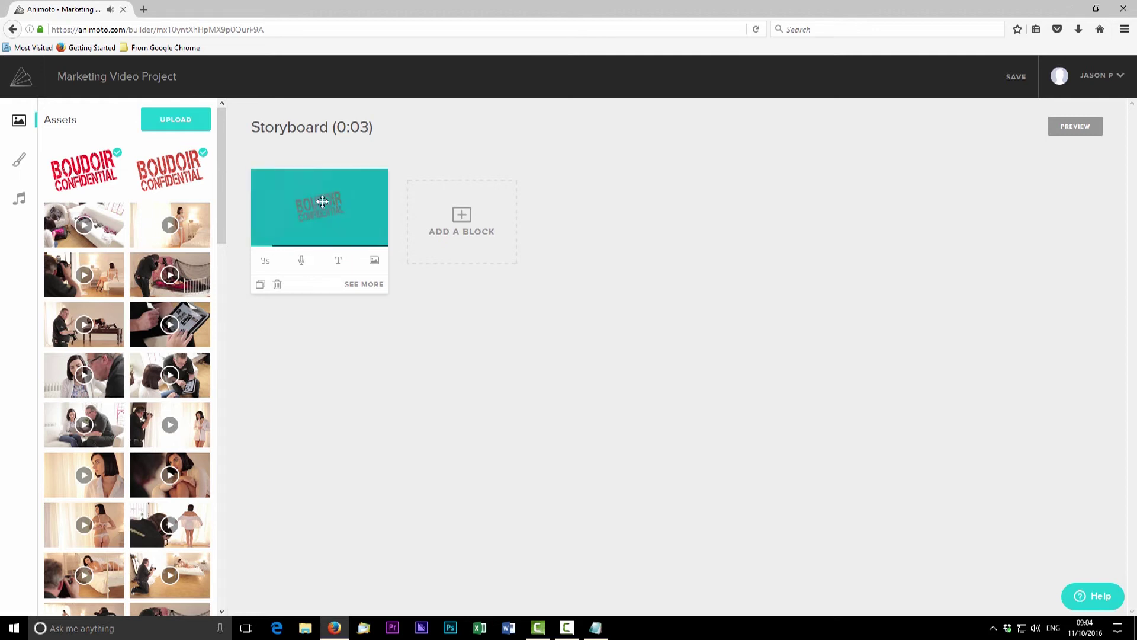
Set the black-and-white close-up photo with the tufted wall as the Logo block's background and open the block's detailed view
{"action": "left_click_drag", "start_coordinate": [220, 173], "coordinate": [237, 501]}
{"action": "left_click_drag", "start_coordinate": [181, 195], "coordinate": [265, 191]}
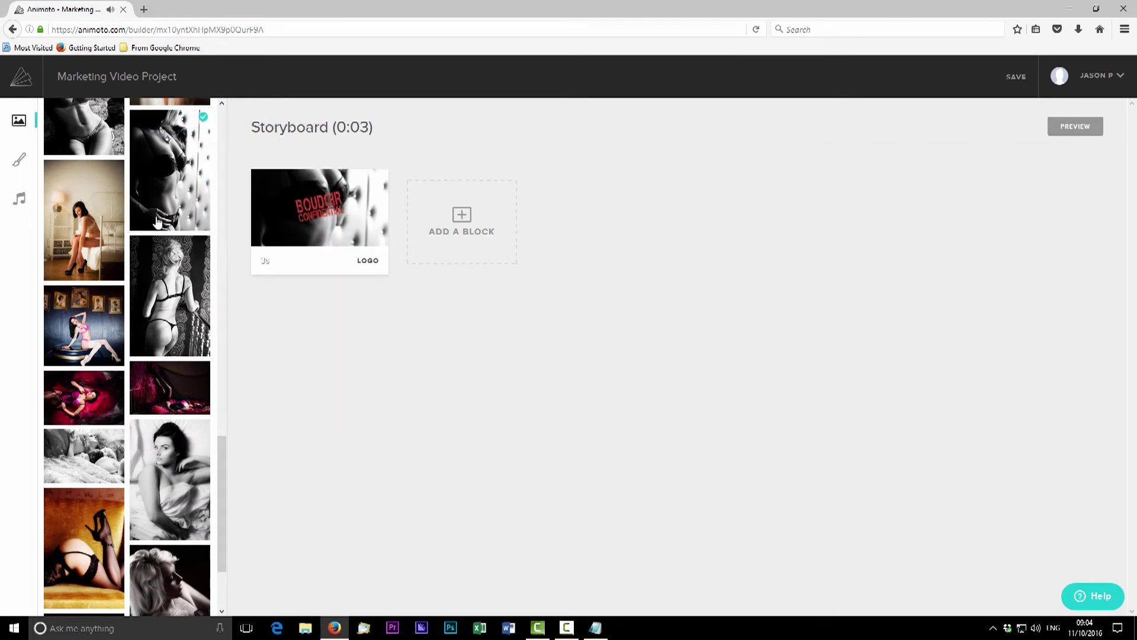
{"action": "left_click_drag", "start_coordinate": [228, 453], "coordinate": [224, 113]}
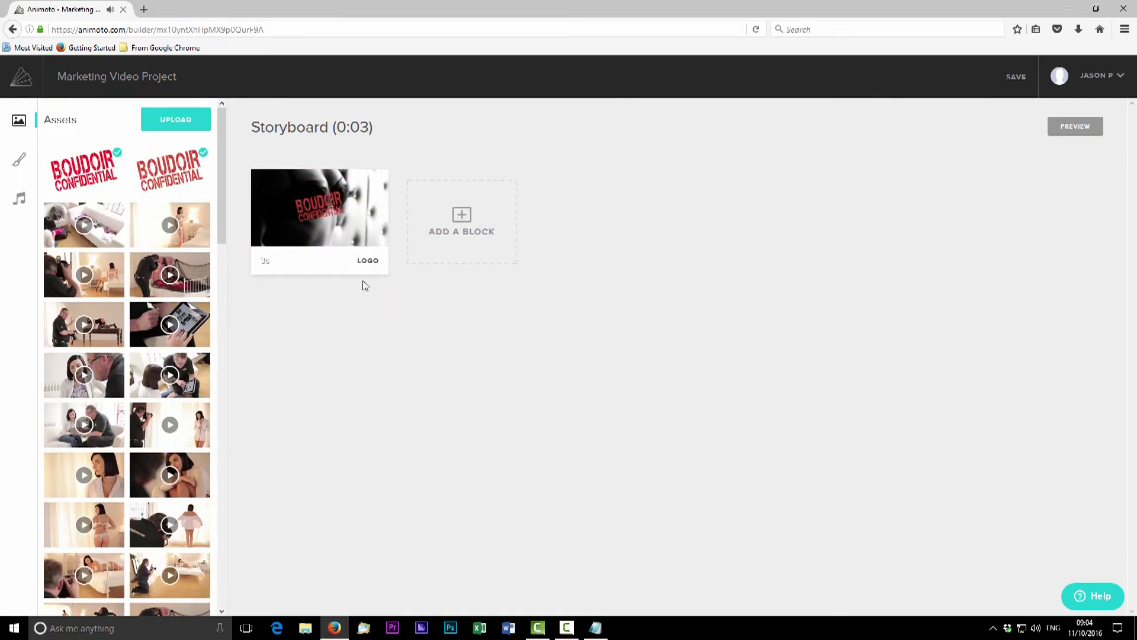
{"action": "left_click", "coordinate": [367, 288]}
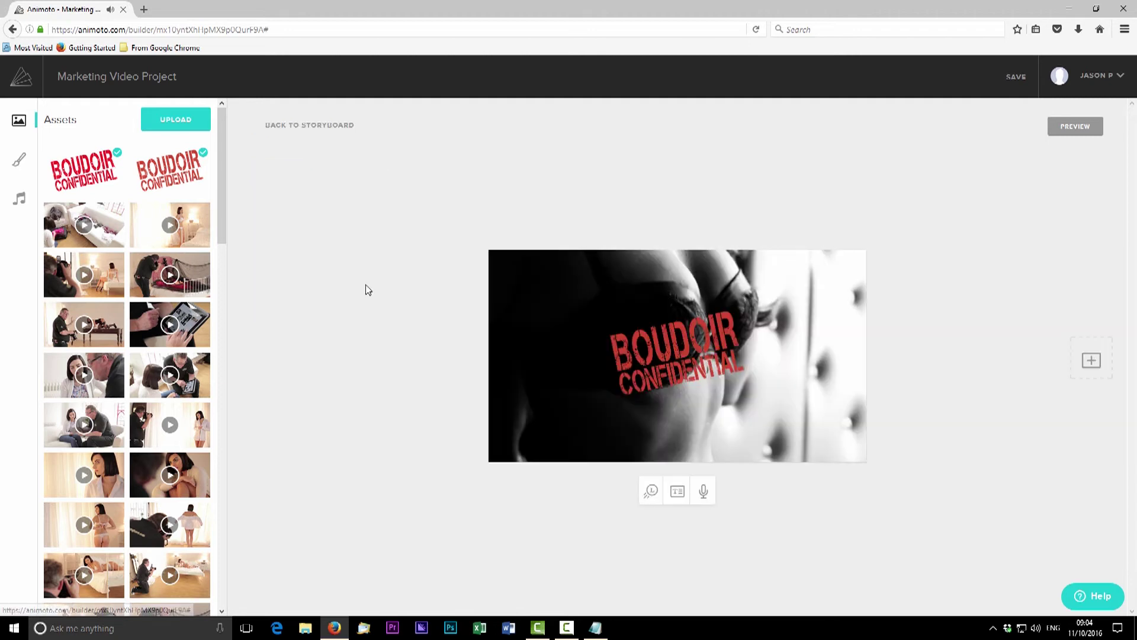
Reposition the Logo block's background photo to show the woman's lower face, slightly enlarge the logo, and return to the storyboard
{"action": "left_click", "coordinate": [542, 282]}
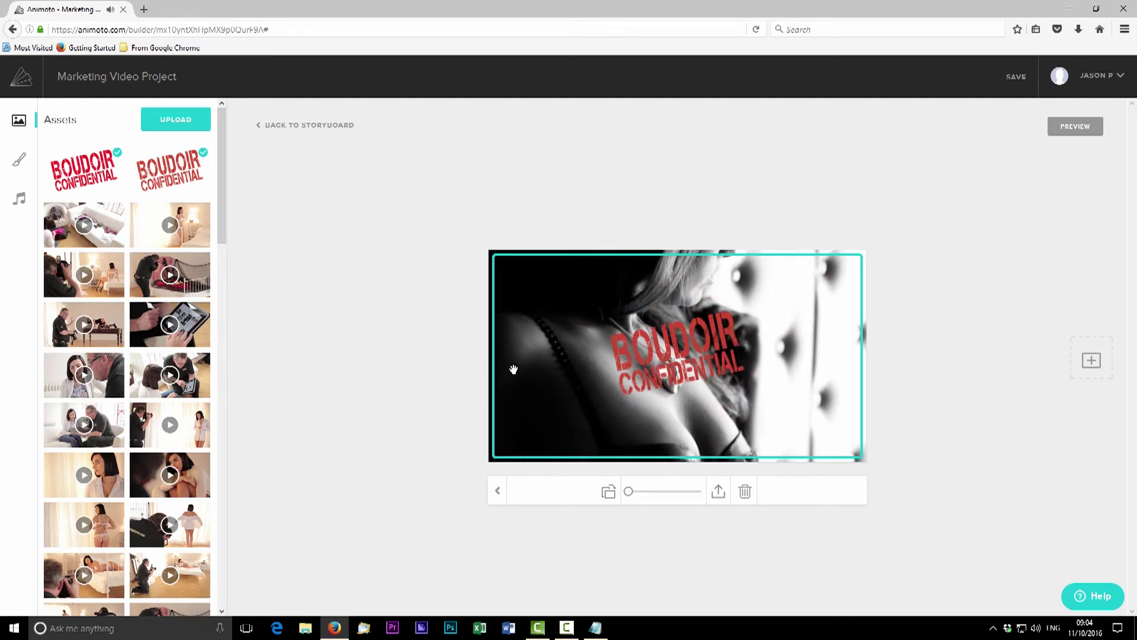
{"action": "left_click", "coordinate": [669, 354]}
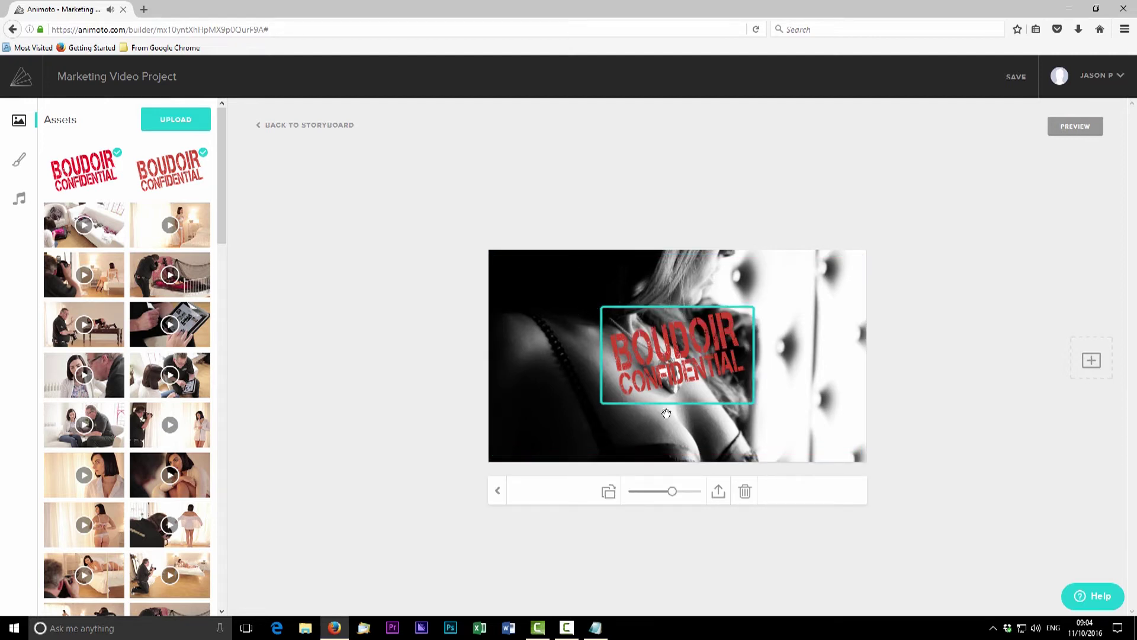
{"action": "mouse_move", "coordinate": [673, 496]}
{"action": "left_mouse_down"}
{"action": "mouse_move", "coordinate": [663, 496]}
{"action": "mouse_move", "coordinate": [682, 490]}
{"action": "mouse_move", "coordinate": [658, 489]}
{"action": "mouse_move", "coordinate": [675, 491]}
{"action": "left_mouse_up"}
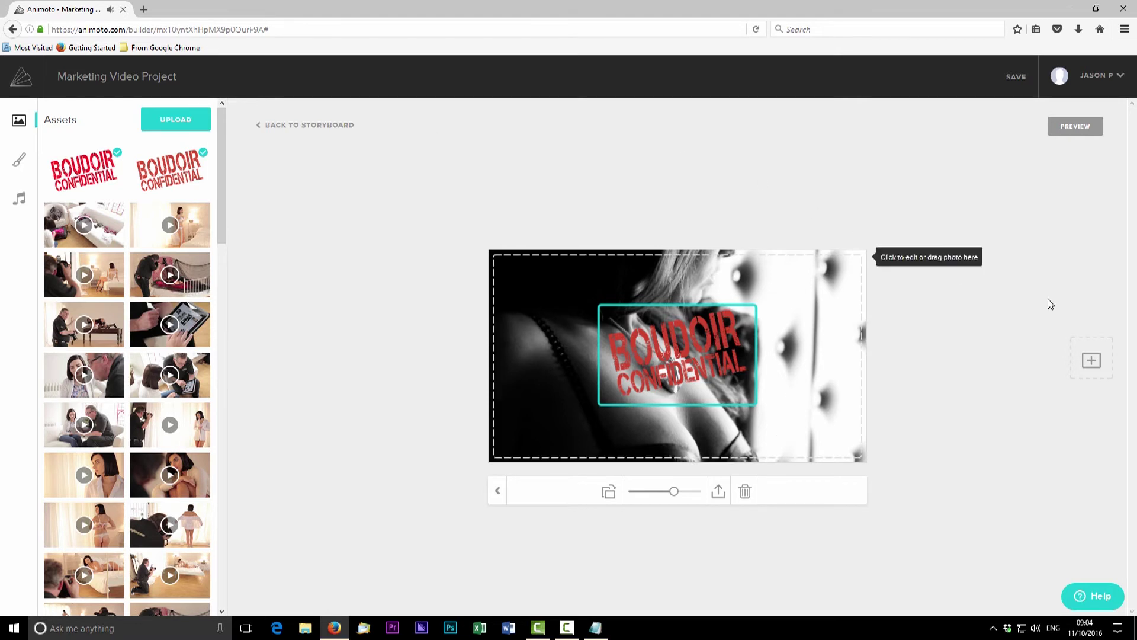
{"action": "left_click", "coordinate": [333, 126]}
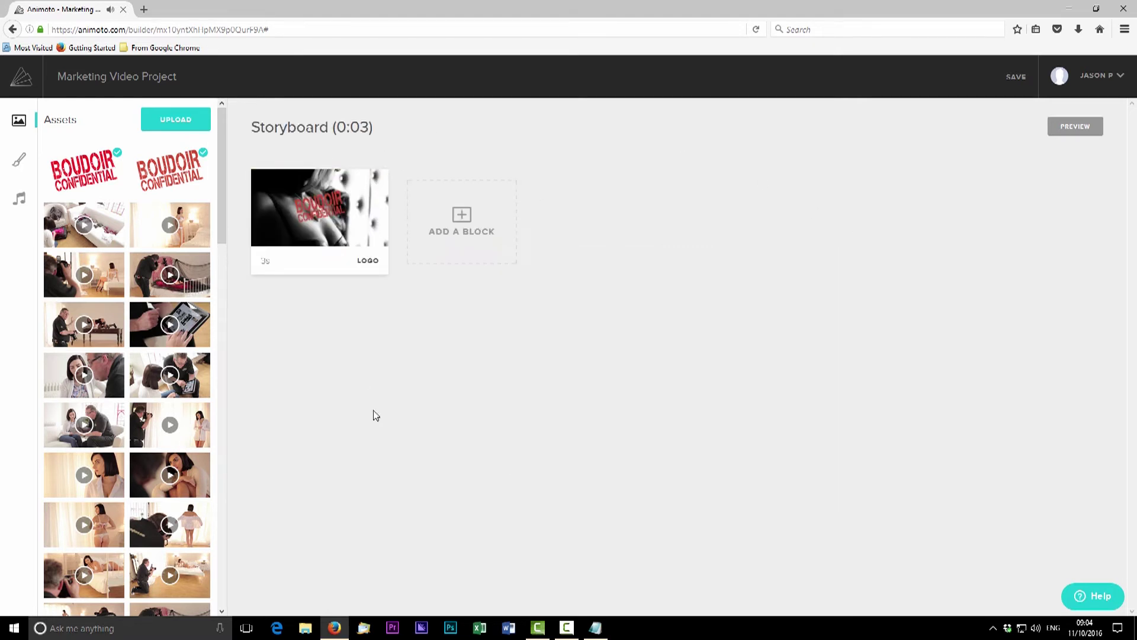
Set the Logo block's duration to 4 seconds
{"action": "mouse_move", "coordinate": [350, 207]}
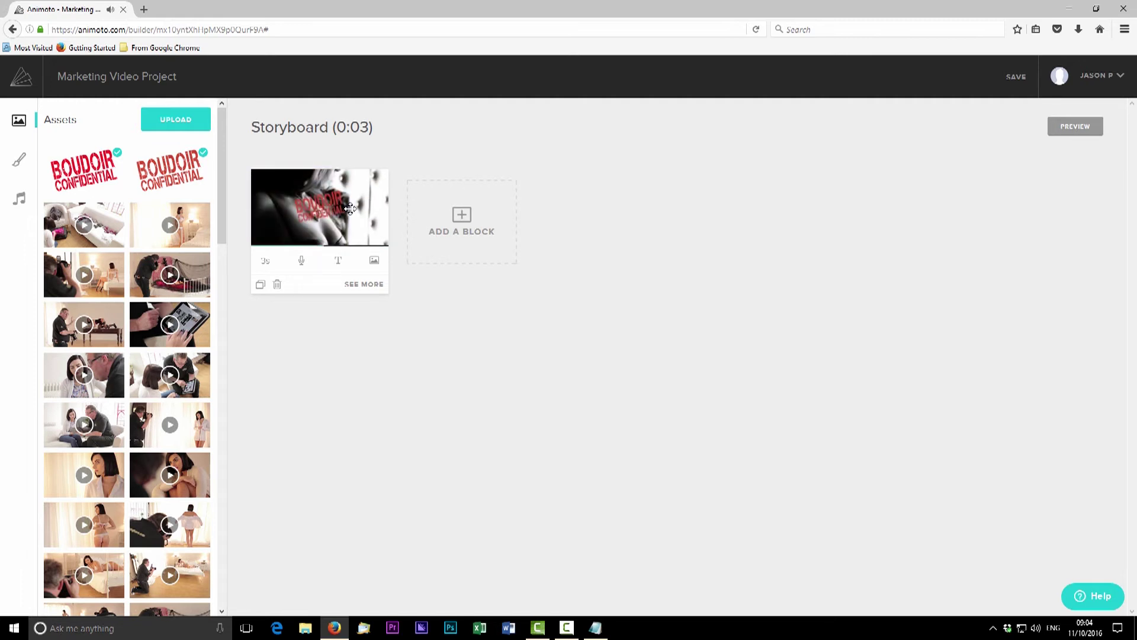
{"action": "left_click", "coordinate": [268, 262]}
{"action": "left_click", "coordinate": [357, 303]}
{"action": "left_click", "coordinate": [282, 304]}
{"action": "left_click", "coordinate": [357, 303]}
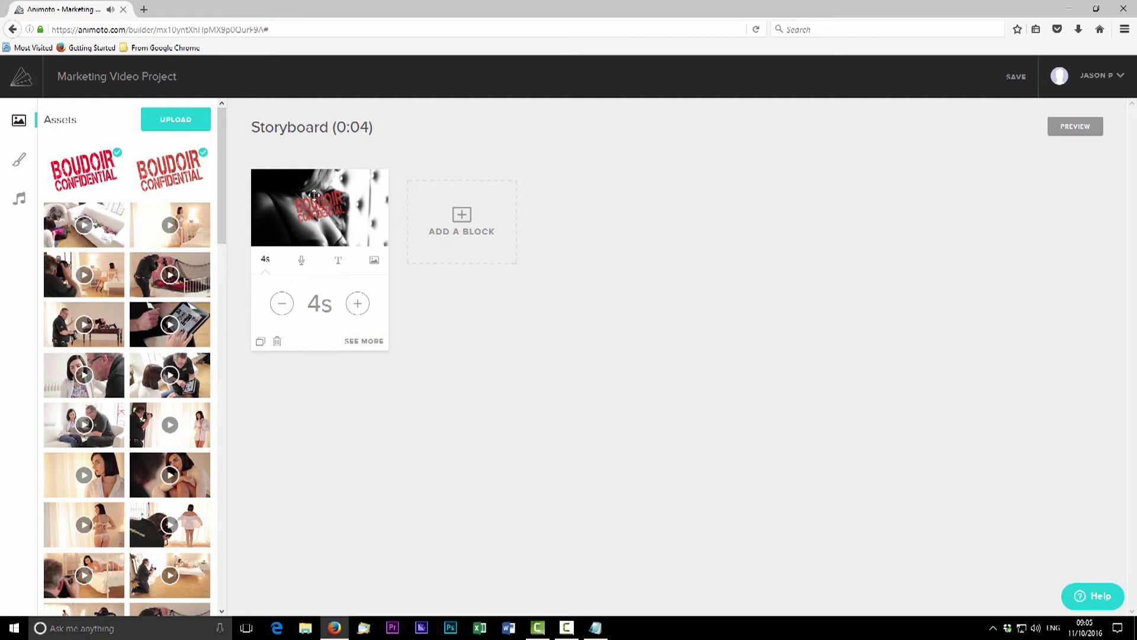
{"action": "left_click", "coordinate": [438, 306]}
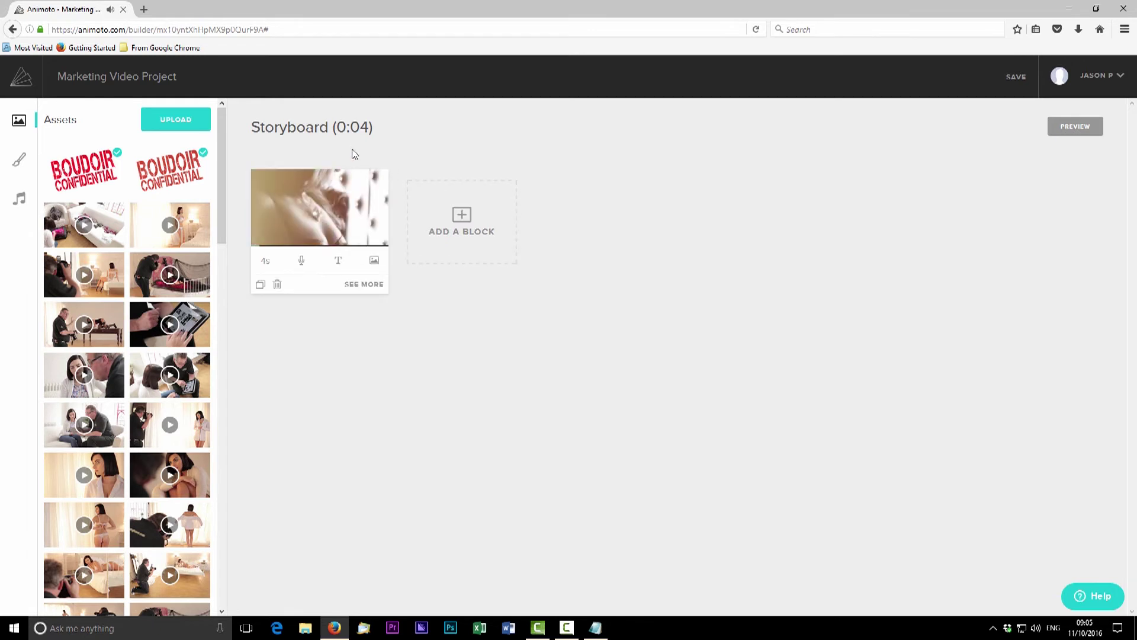
Add a Video block with the clip of the photographer showing the tablet, followed by the tablet close-up and the couch conversation clips
{"action": "left_click", "coordinate": [462, 232]}
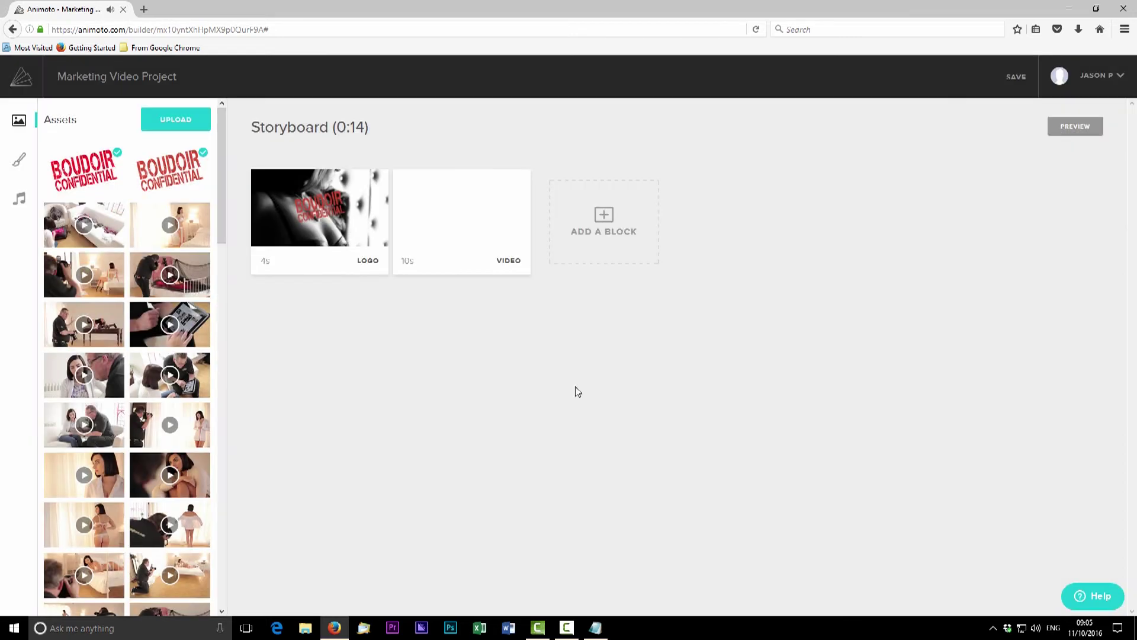
{"action": "mouse_move", "coordinate": [414, 269]}
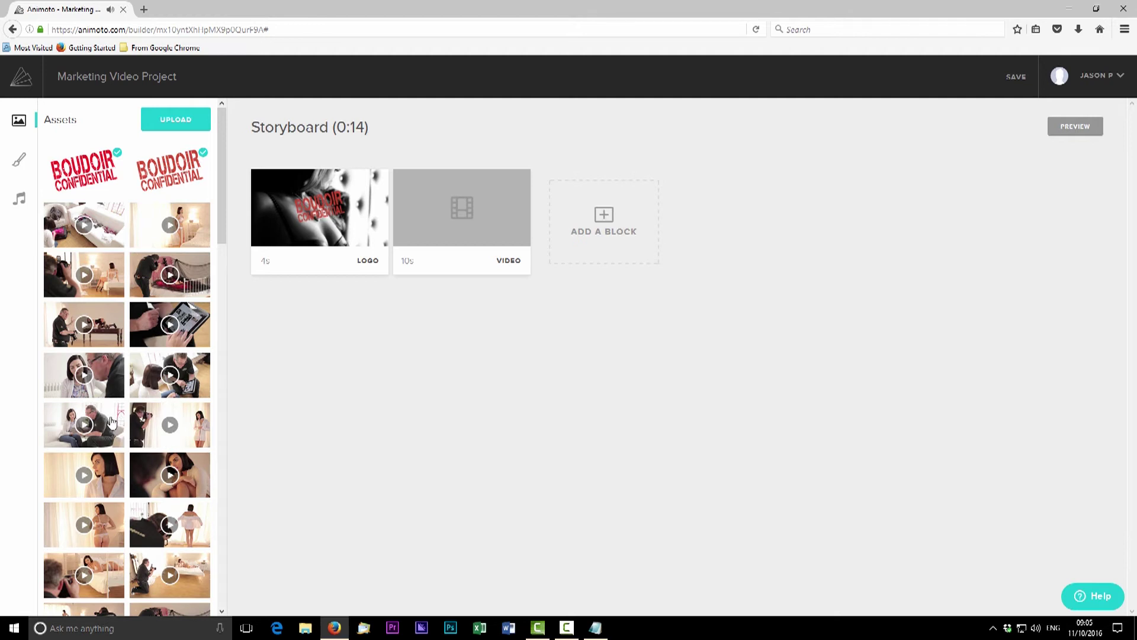
{"action": "left_click_drag", "start_coordinate": [151, 385], "coordinate": [433, 216]}
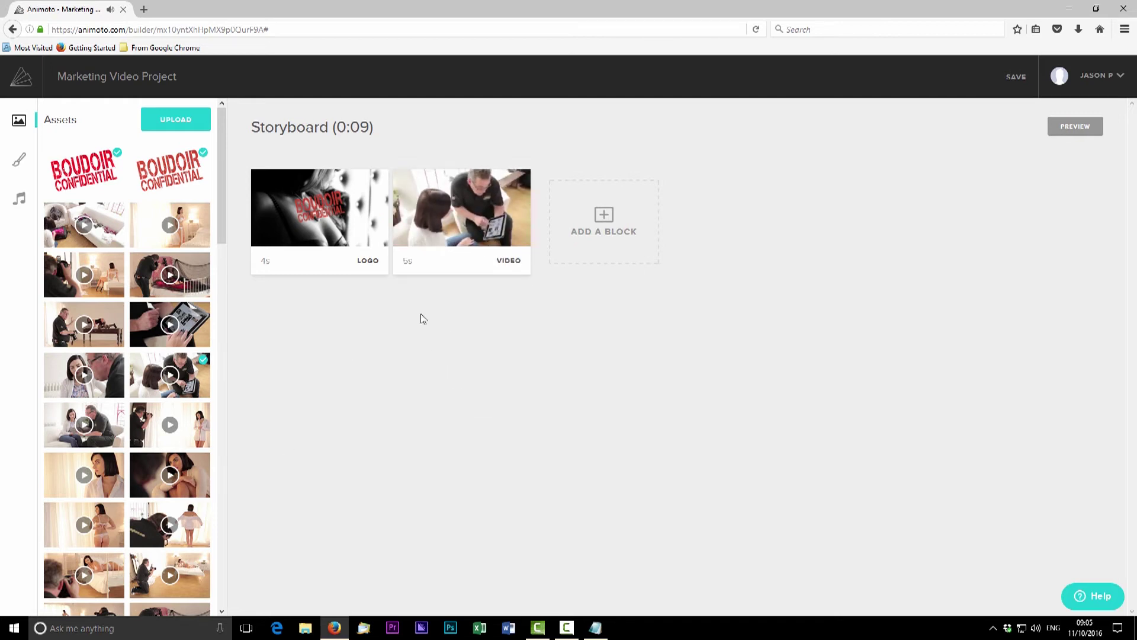
{"action": "left_click_drag", "start_coordinate": [195, 330], "coordinate": [636, 227]}
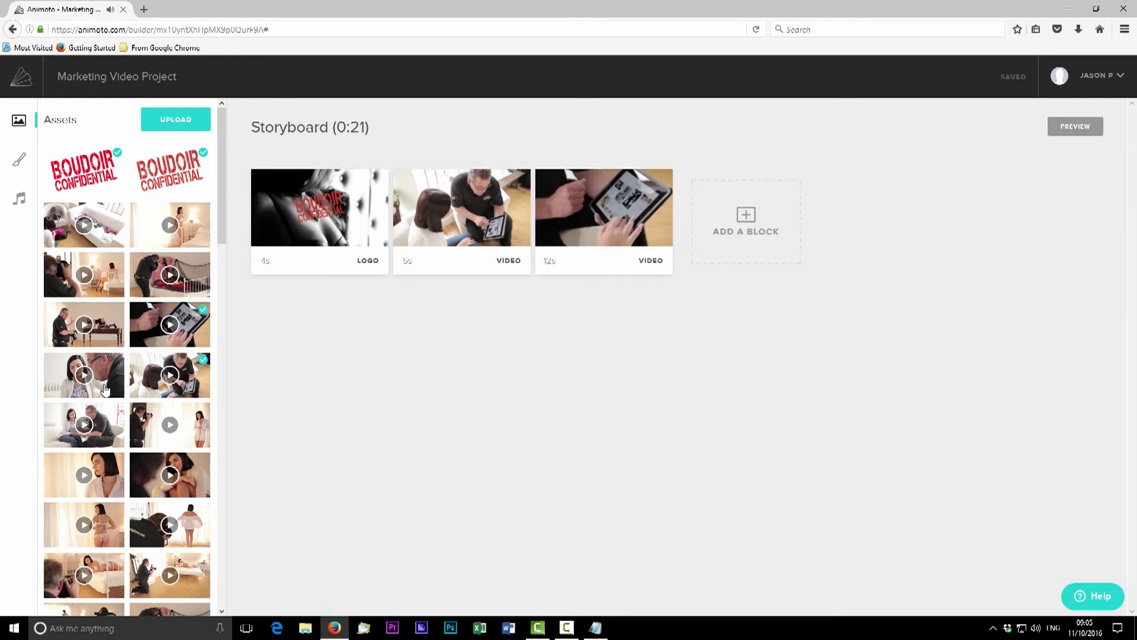
{"action": "left_click_drag", "start_coordinate": [105, 389], "coordinate": [748, 243]}
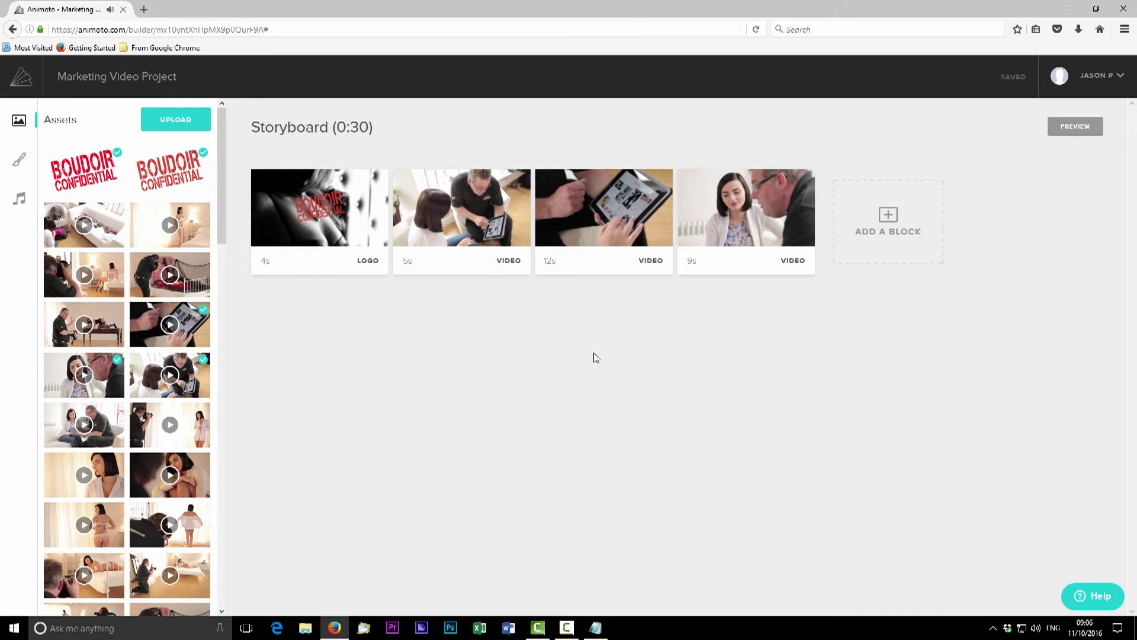
Play the first video block's clip in the Footage Trimmer and trim both ends to keep about 3 seconds
{"action": "left_click_drag", "start_coordinate": [426, 219], "coordinate": [476, 212]}
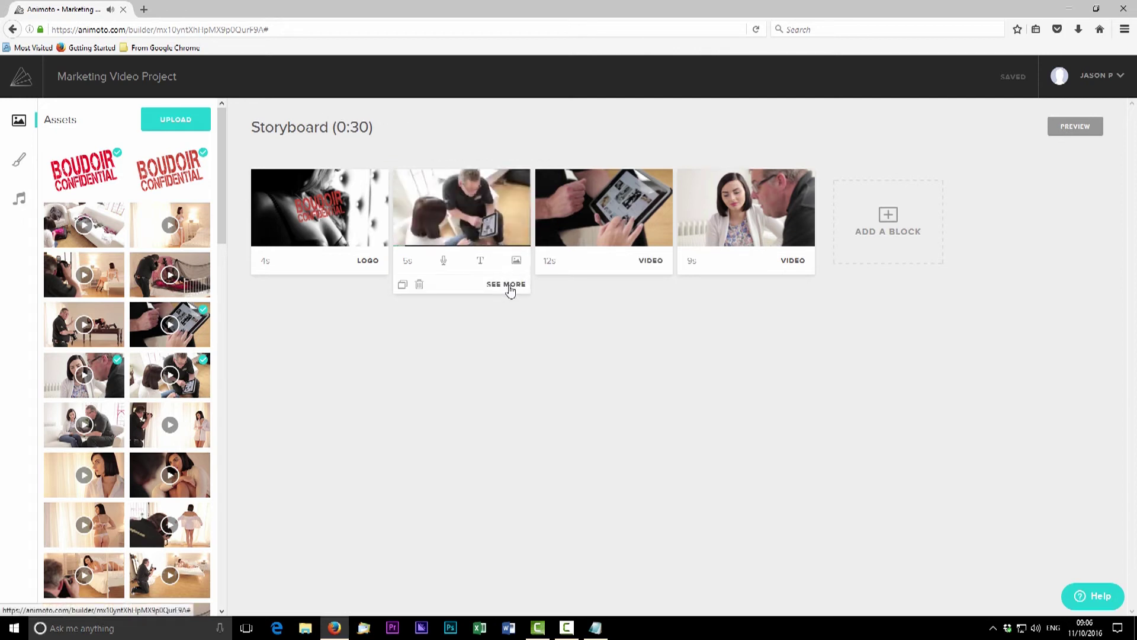
{"action": "left_click", "coordinate": [510, 289]}
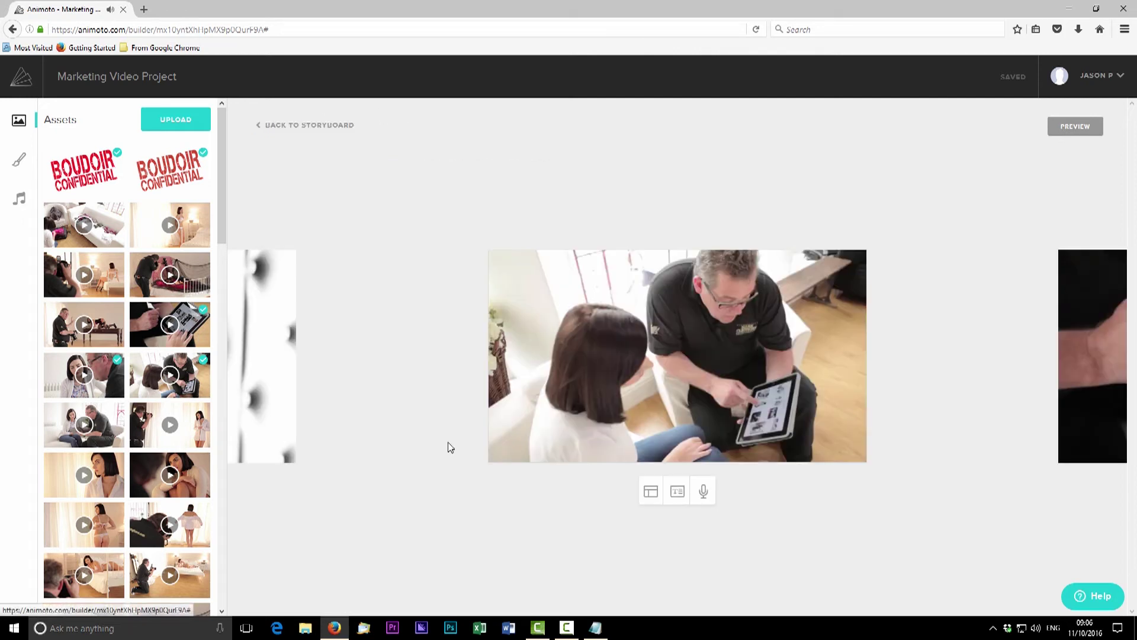
{"action": "left_click", "coordinate": [697, 358]}
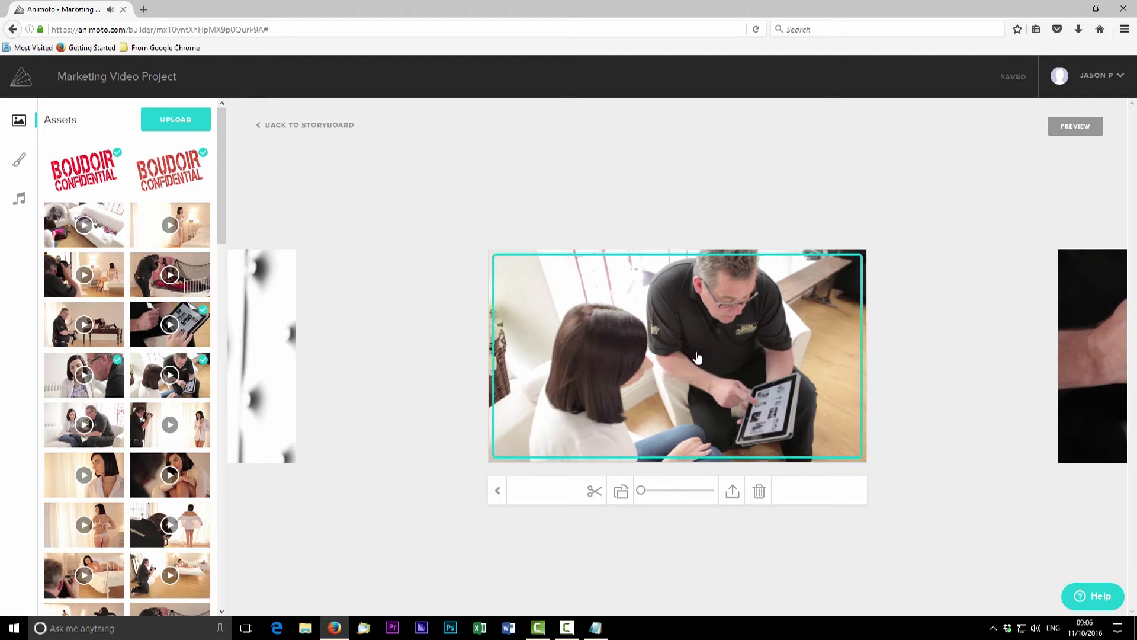
{"action": "mouse_move", "coordinate": [641, 495]}
{"action": "left_mouse_down"}
{"action": "mouse_move", "coordinate": [691, 495]}
{"action": "mouse_move", "coordinate": [641, 496]}
{"action": "left_mouse_up"}
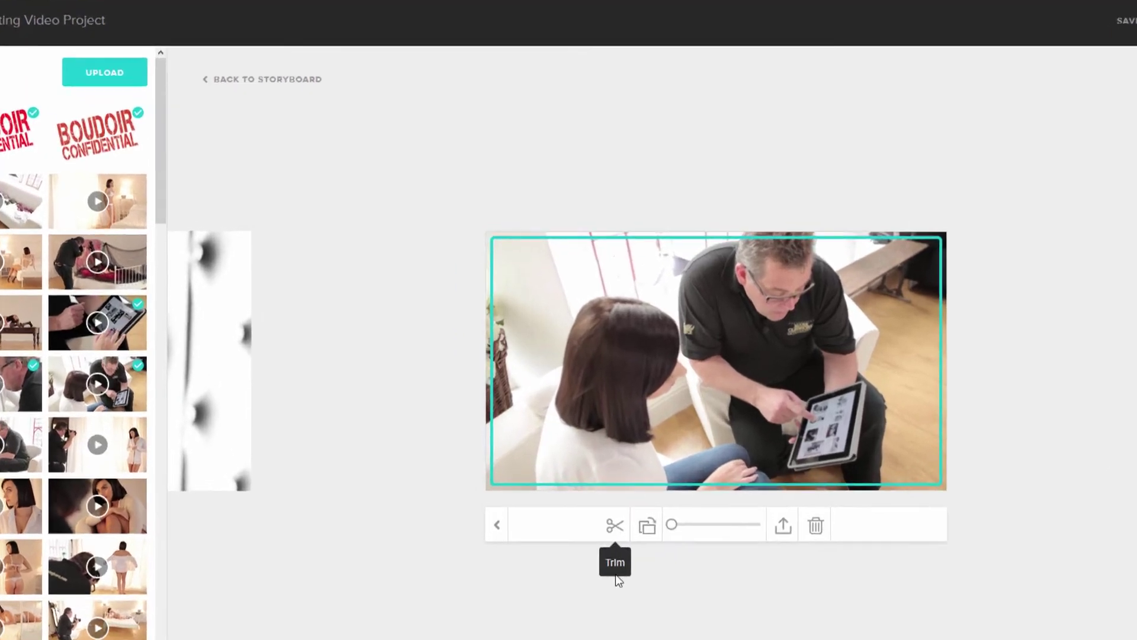
{"action": "left_click", "coordinate": [593, 493]}
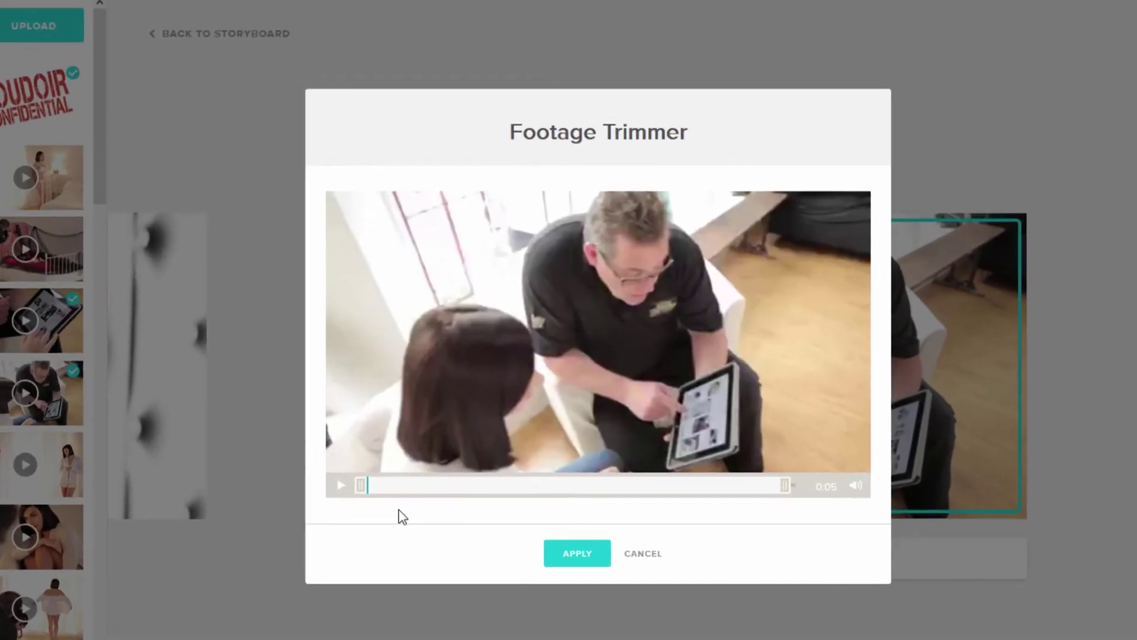
{"action": "left_click", "coordinate": [340, 487]}
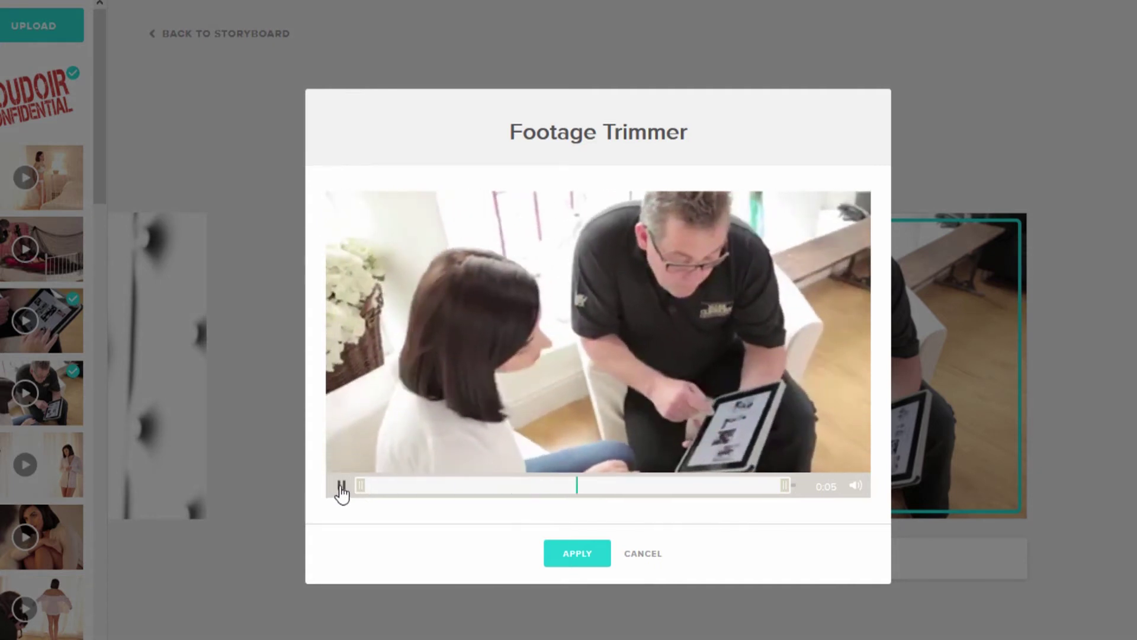
{"action": "left_click", "coordinate": [341, 486]}
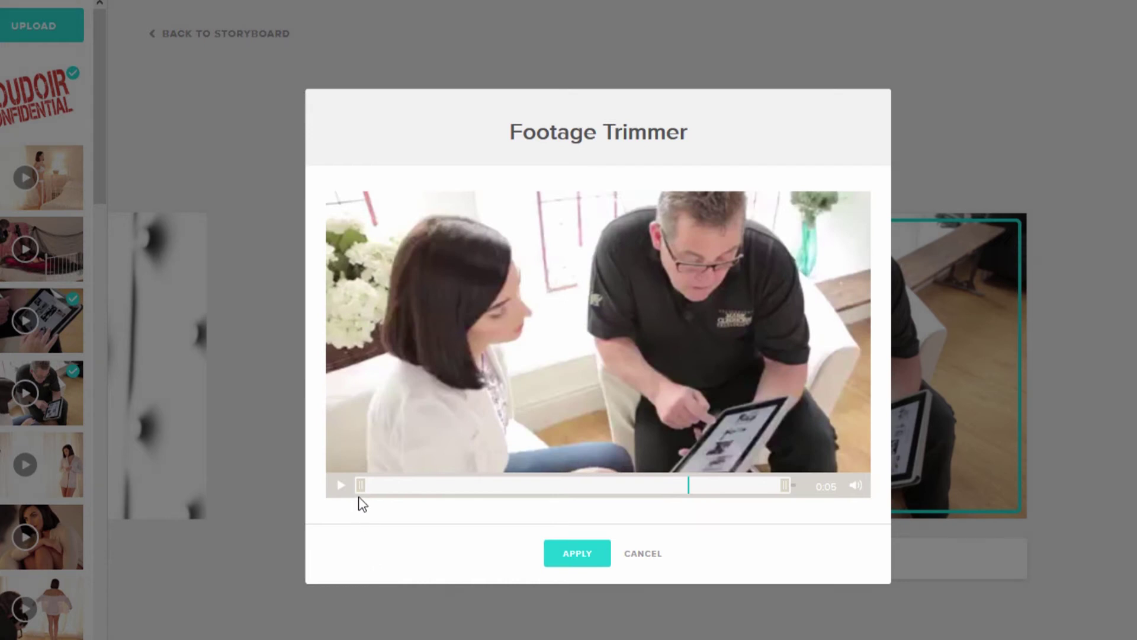
{"action": "left_click_drag", "start_coordinate": [359, 484], "coordinate": [485, 501]}
{"action": "left_click_drag", "start_coordinate": [792, 490], "coordinate": [709, 512]}
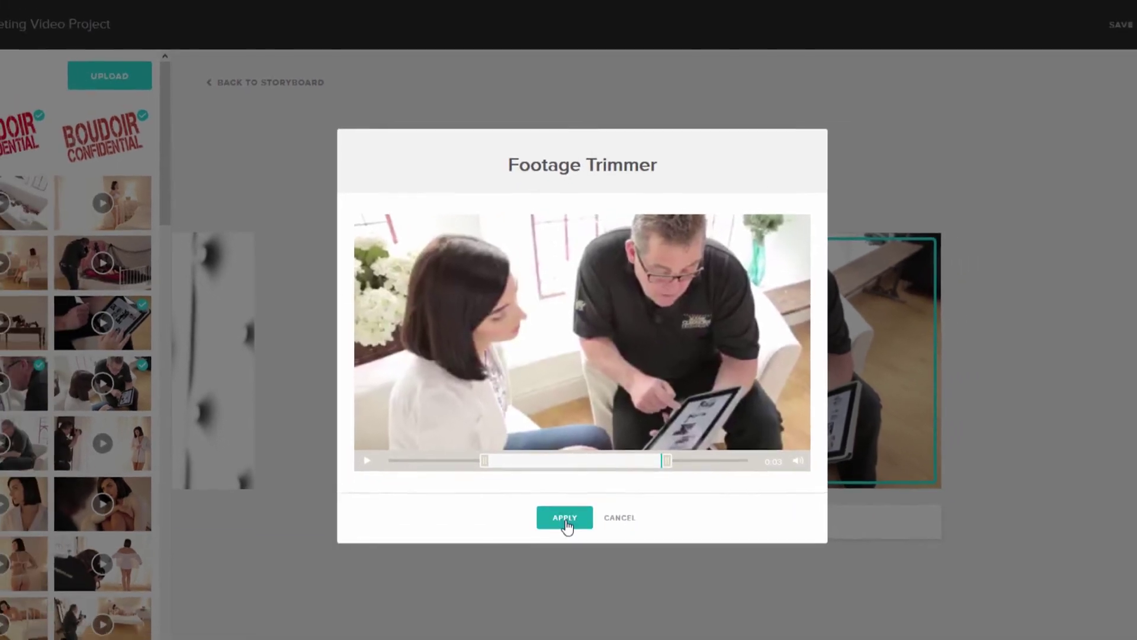
{"action": "left_click", "coordinate": [565, 519]}
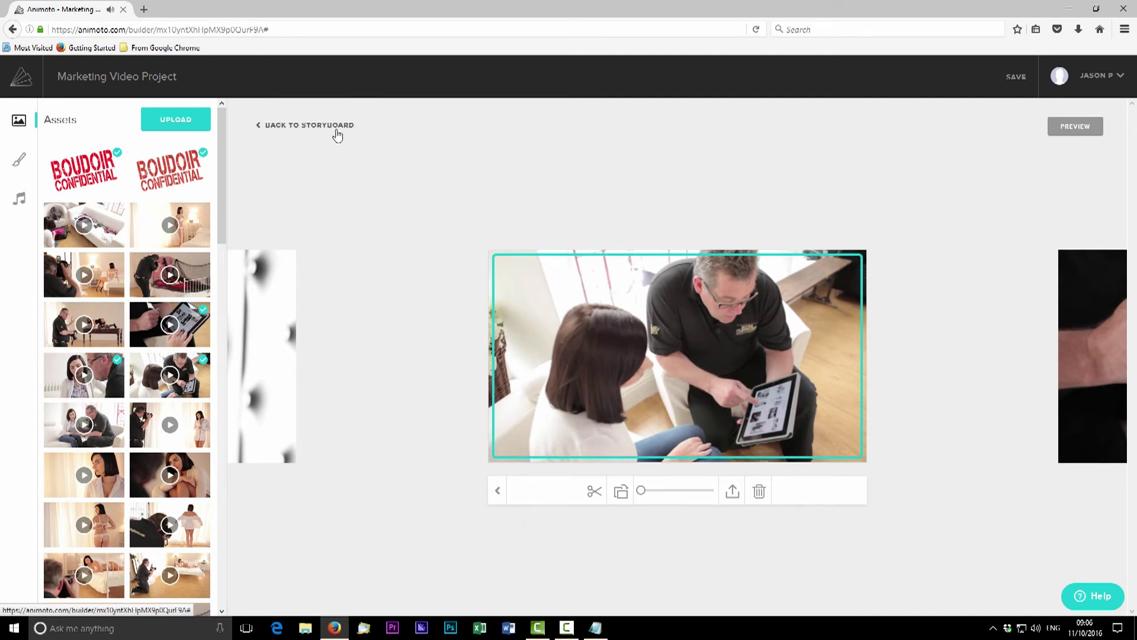
Trim both ends of the tablet close-up clip in the next block to keep about 5 seconds
{"action": "left_click", "coordinate": [1066, 367]}
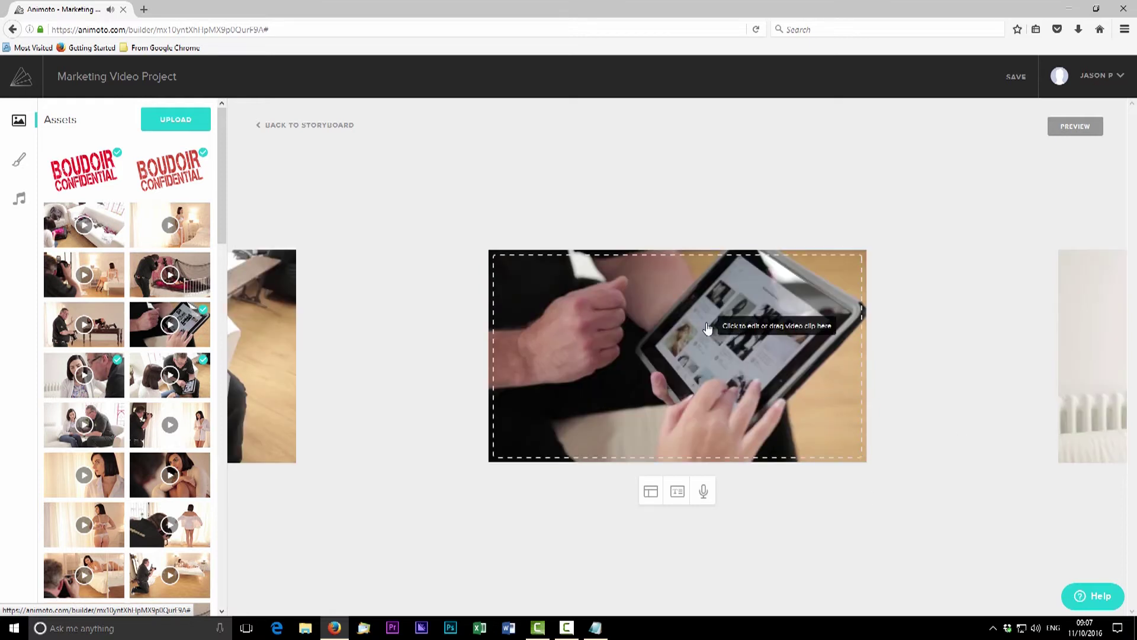
{"action": "left_click", "coordinate": [702, 372]}
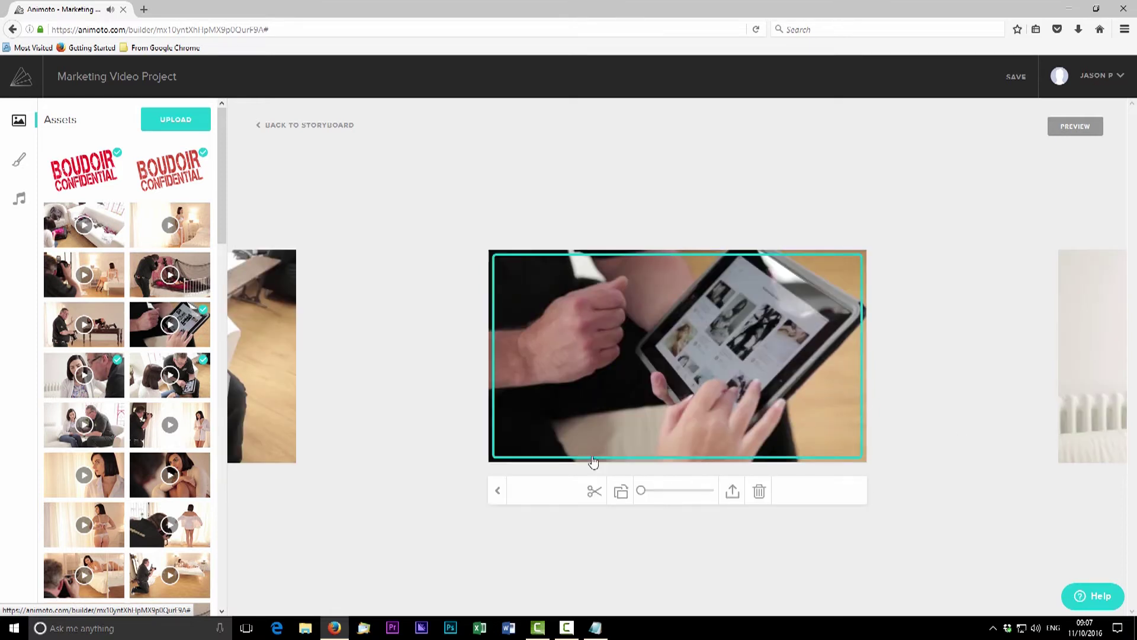
{"action": "left_click", "coordinate": [592, 494]}
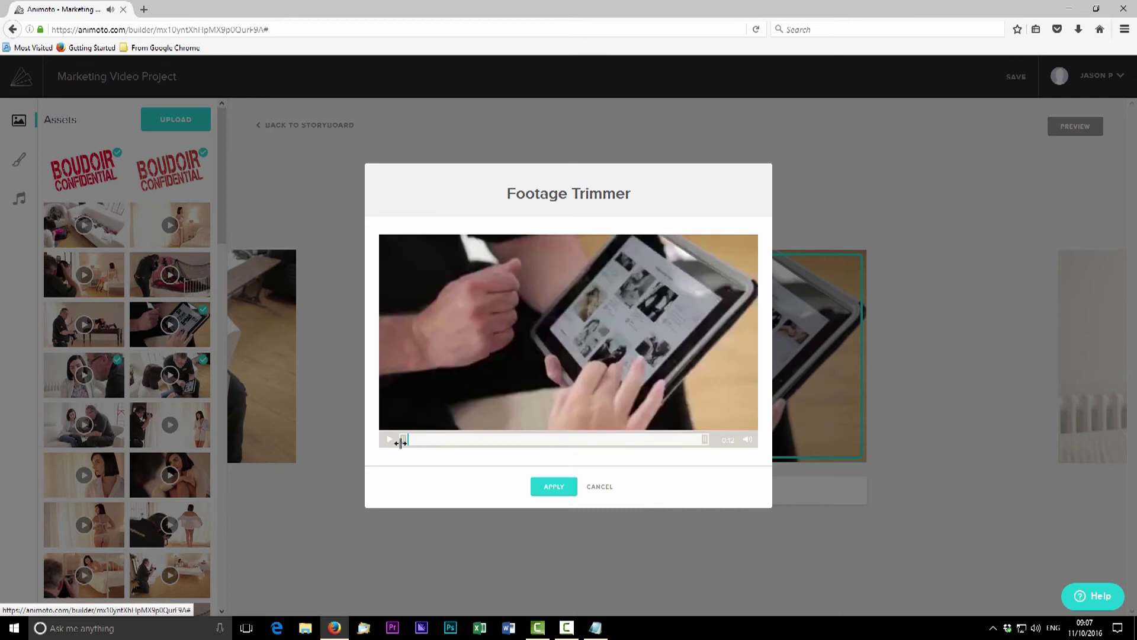
{"action": "left_click_drag", "start_coordinate": [404, 440], "coordinate": [464, 441]}
{"action": "left_click_drag", "start_coordinate": [703, 440], "coordinate": [585, 440]}
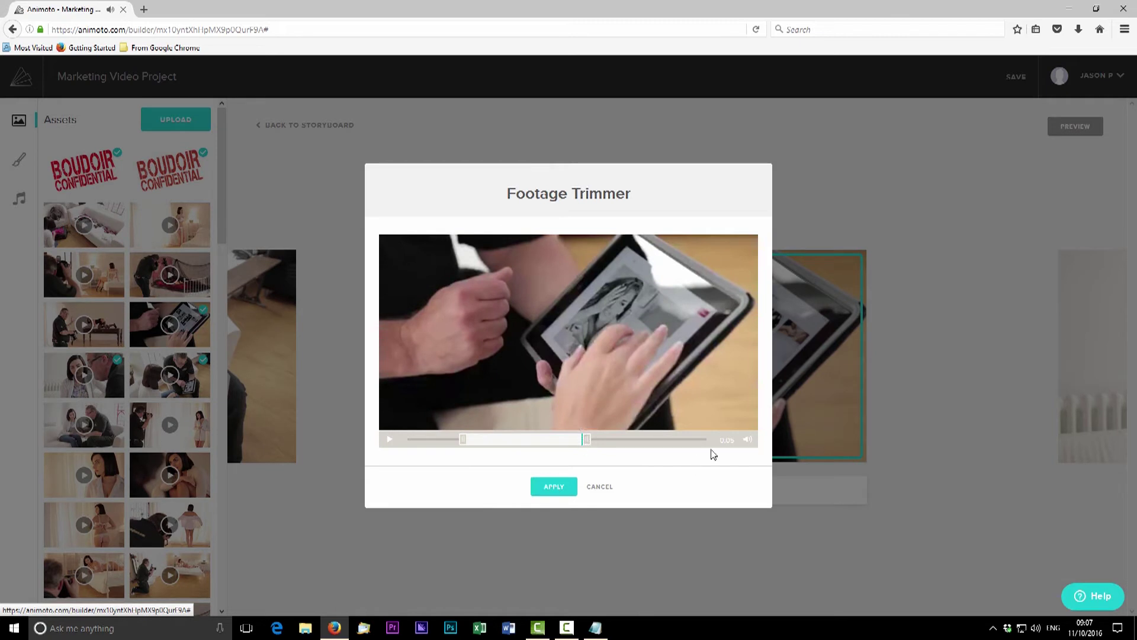
{"action": "left_click", "coordinate": [554, 486]}
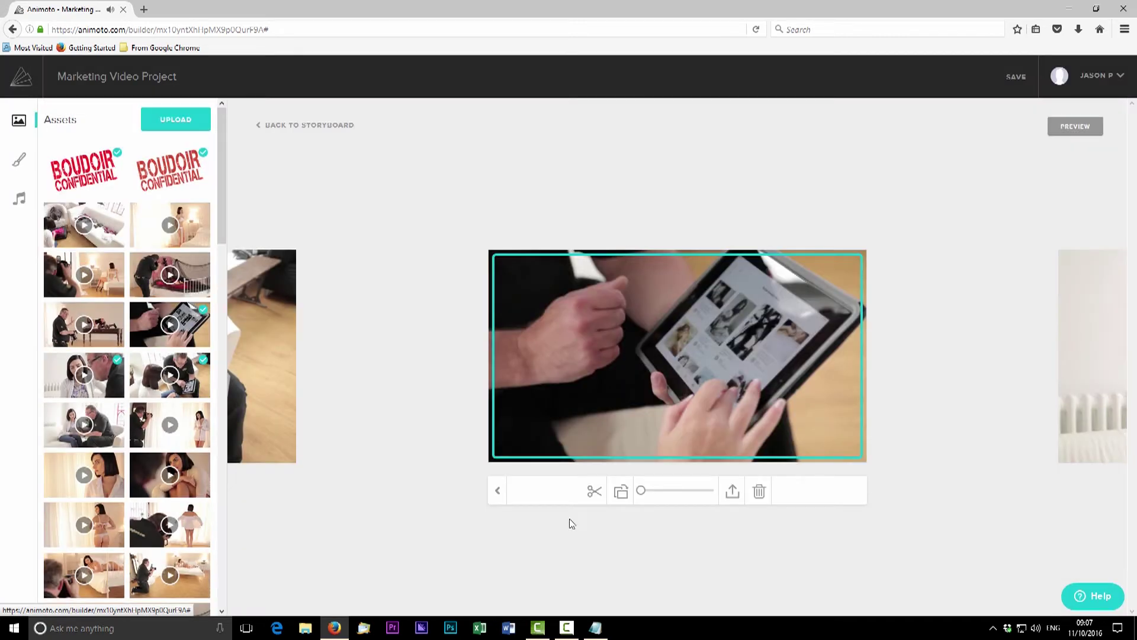
Trim both ends of the conversation clip in the last block to keep about 3 seconds and return to the storyboard
{"action": "left_click", "coordinate": [1082, 353]}
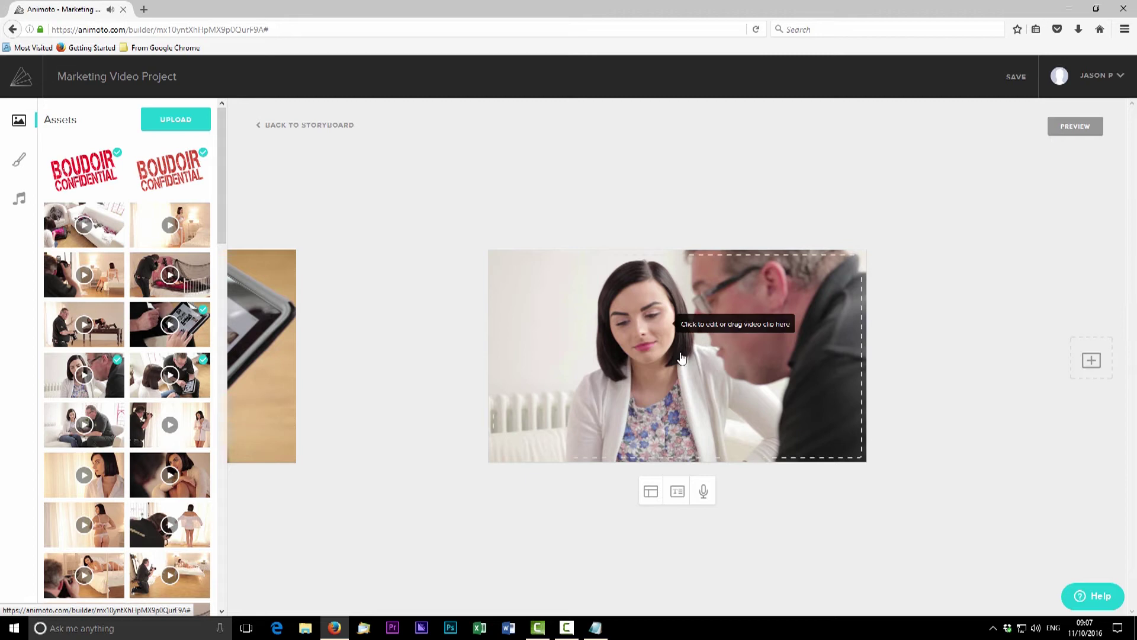
{"action": "left_click", "coordinate": [656, 367]}
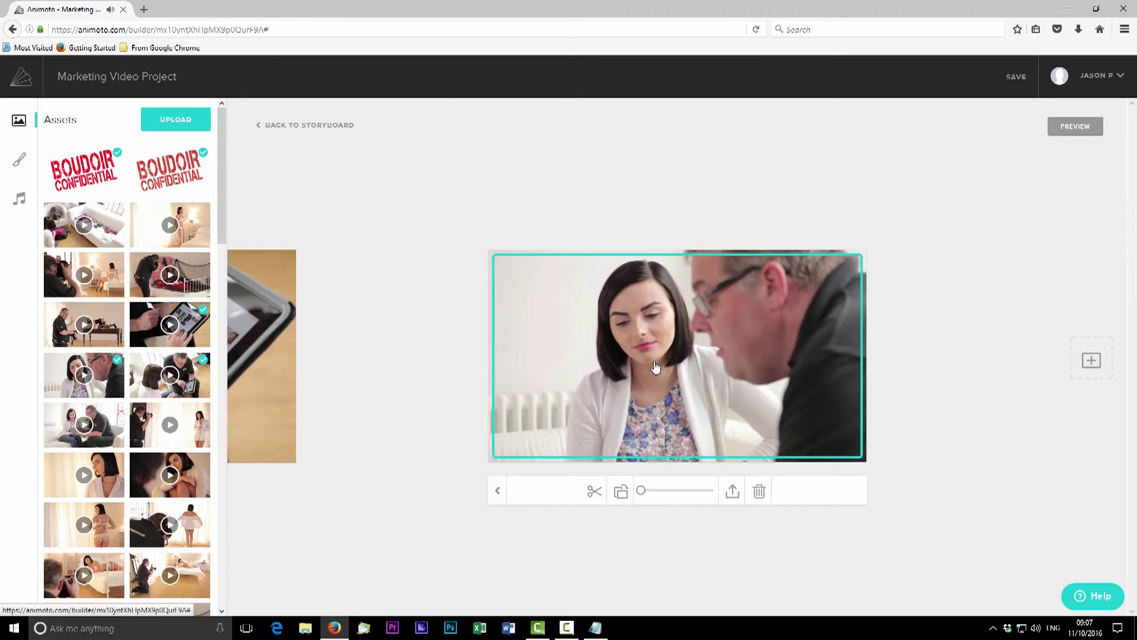
{"action": "left_click", "coordinate": [593, 492]}
{"action": "left_click_drag", "start_coordinate": [403, 439], "coordinate": [453, 438]}
{"action": "left_click_drag", "start_coordinate": [703, 439], "coordinate": [571, 452]}
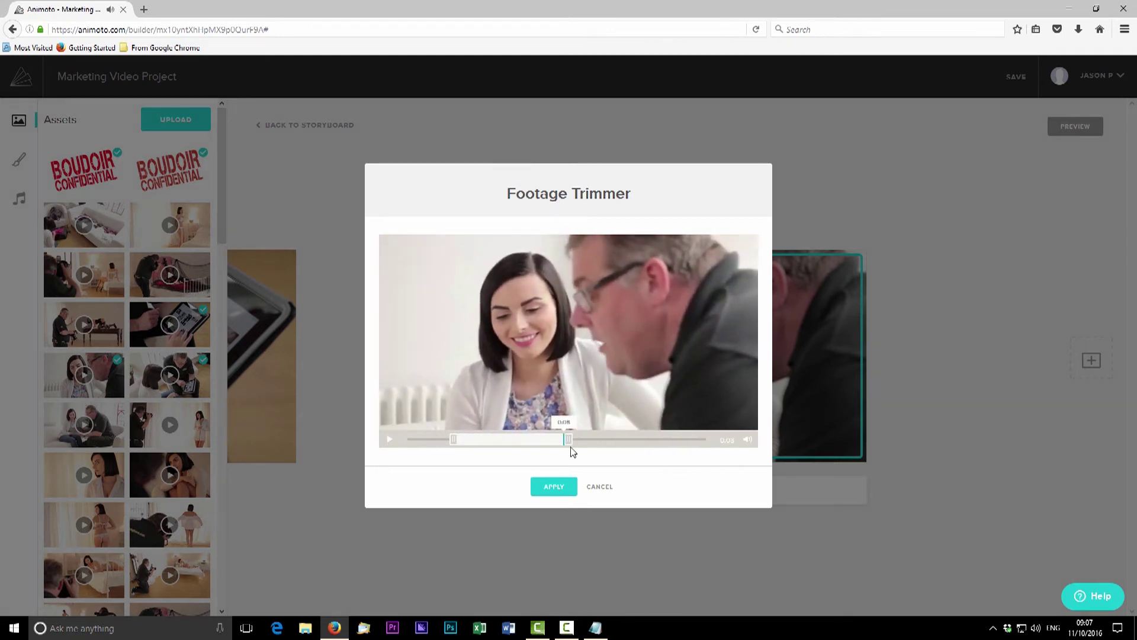
{"action": "left_click", "coordinate": [554, 486]}
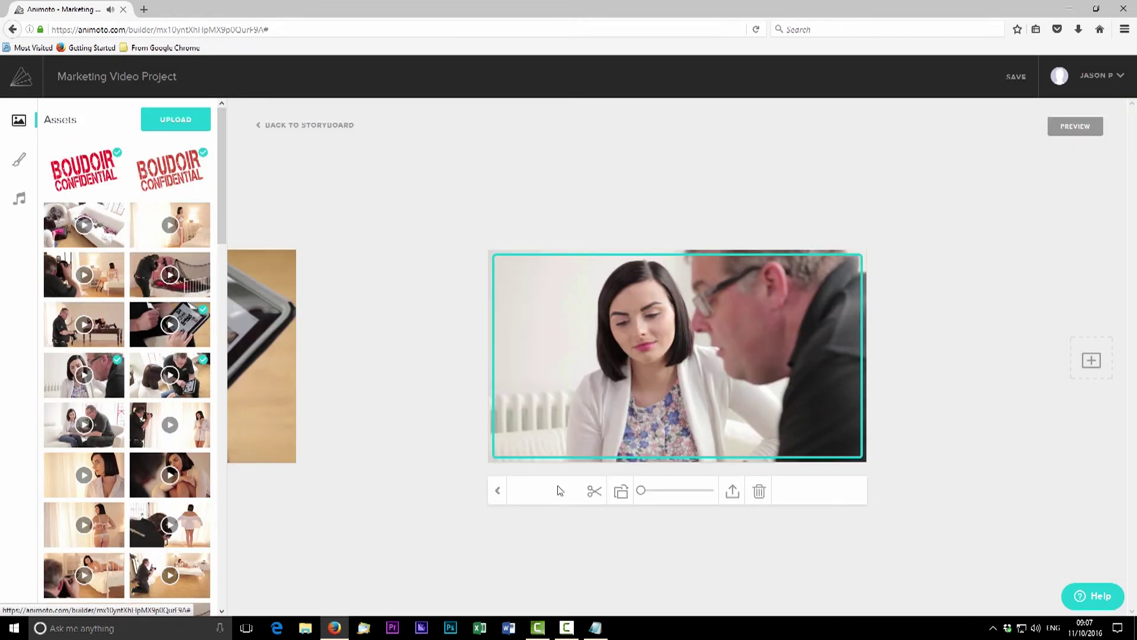
{"action": "left_click", "coordinate": [326, 128]}
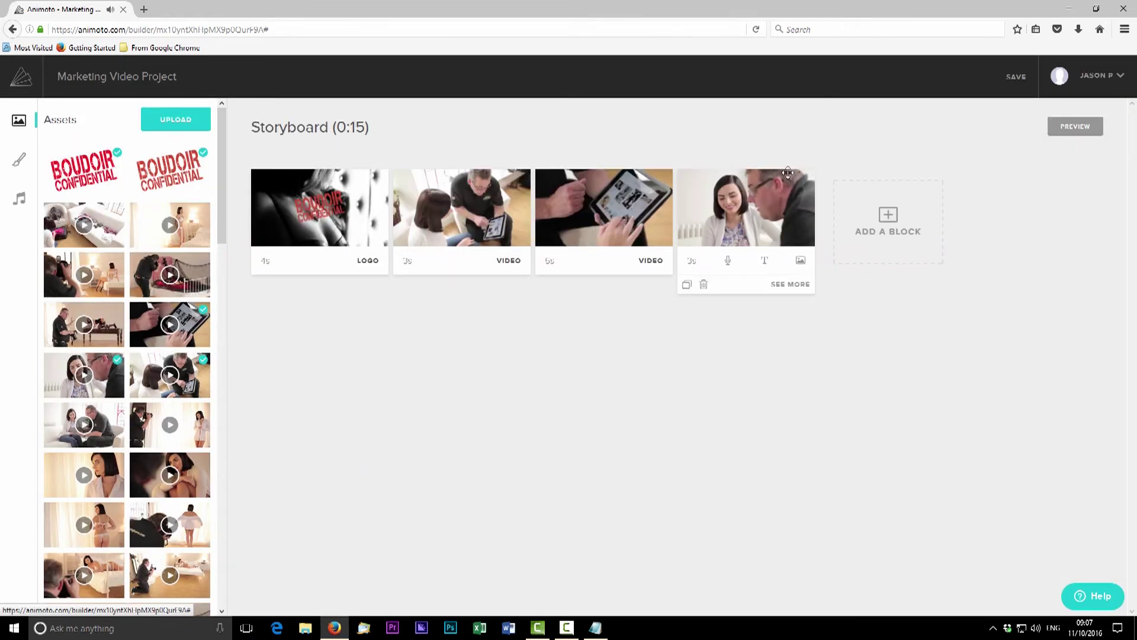
Check the trimmed video blocks and add a Collage block at the end of the storyboard
{"action": "mouse_move", "coordinate": [591, 268]}
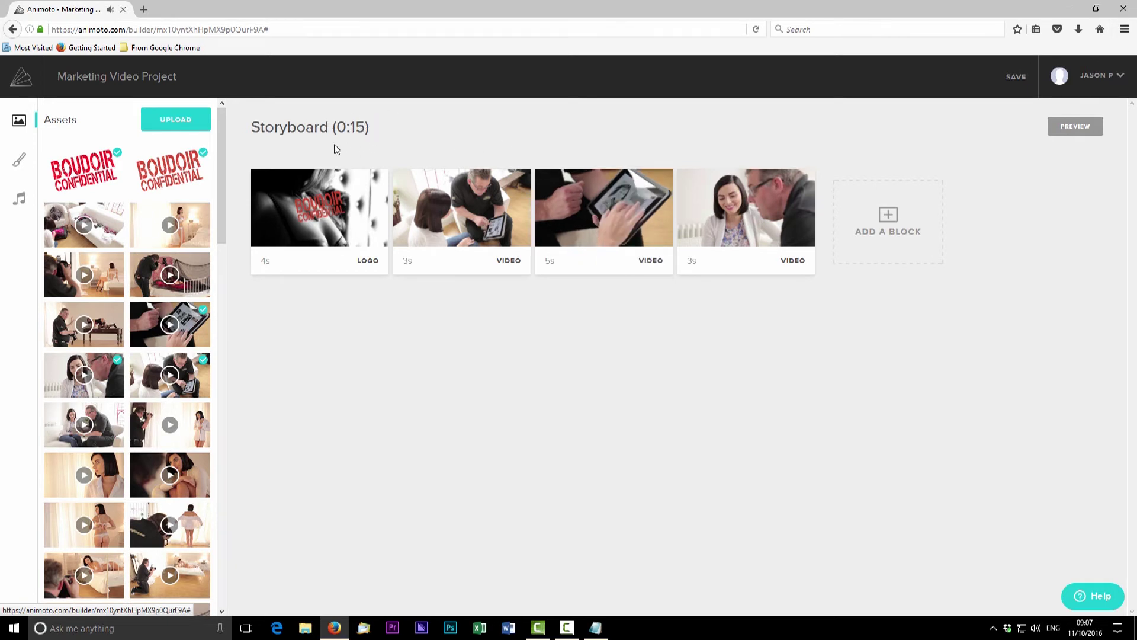
{"action": "mouse_move", "coordinate": [445, 236]}
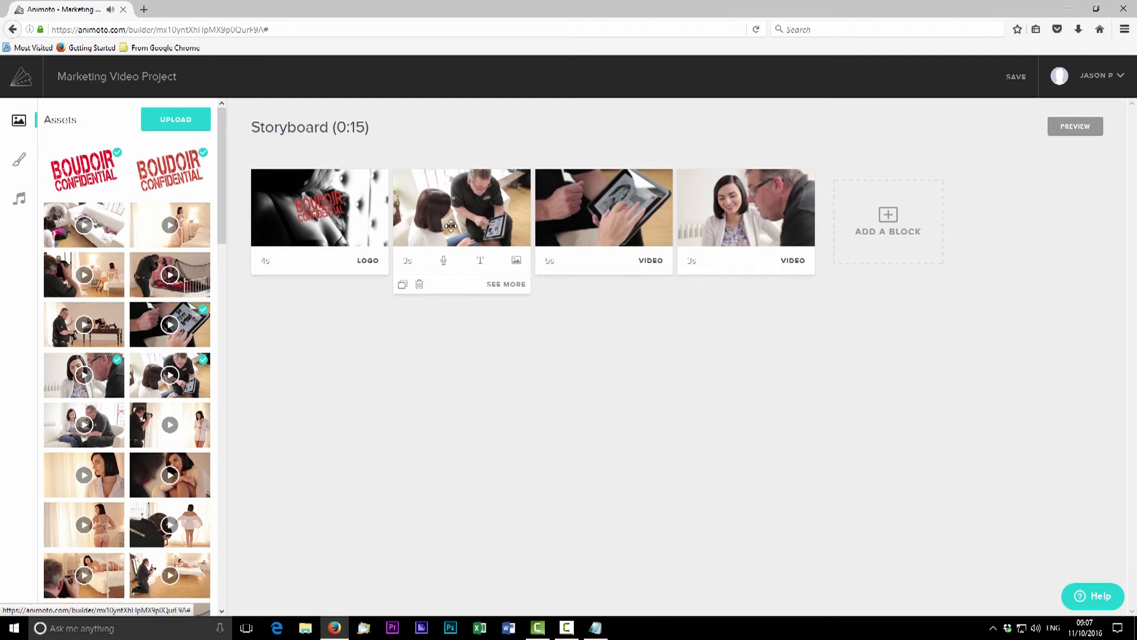
{"action": "left_click", "coordinate": [890, 222]}
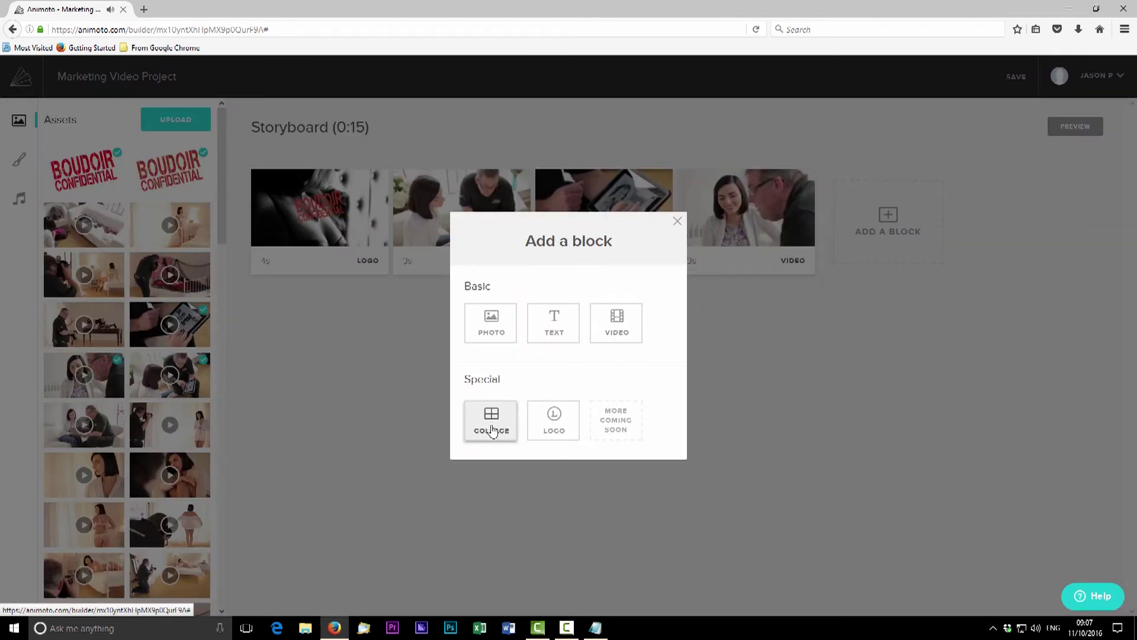
{"action": "left_click", "coordinate": [472, 422]}
{"action": "mouse_move", "coordinate": [845, 202]}
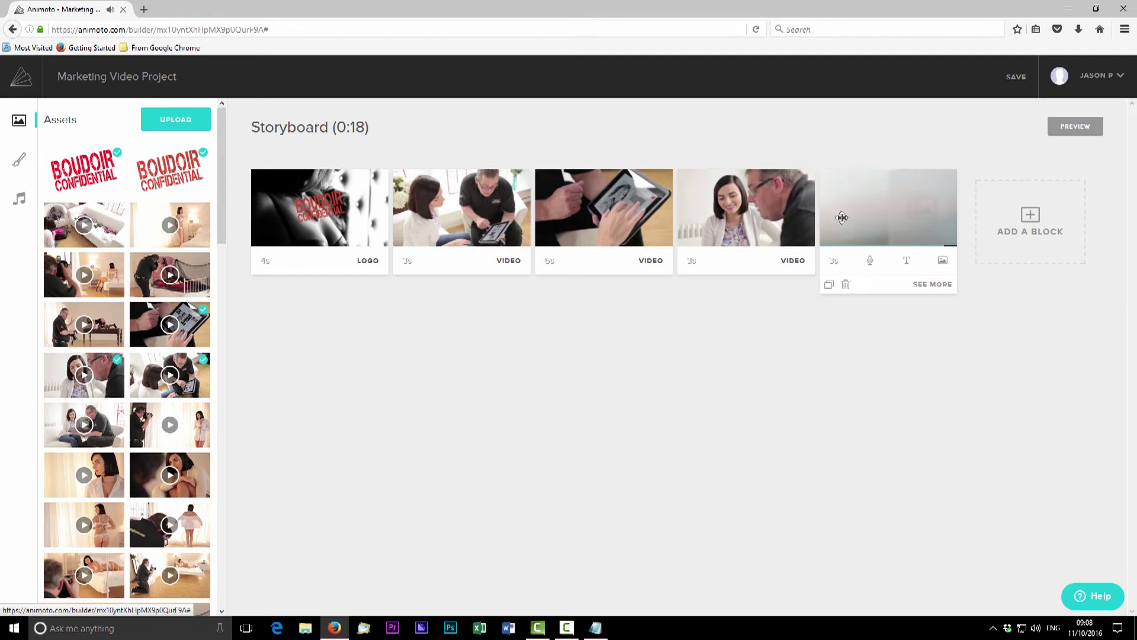
Fill the collage block with the pink-lingerie photo in the left cell and the dark black-and-white blonde portrait in the right cell
{"action": "left_click_drag", "start_coordinate": [224, 229], "coordinate": [256, 492]}
{"action": "left_click_drag", "start_coordinate": [102, 445], "coordinate": [858, 223]}
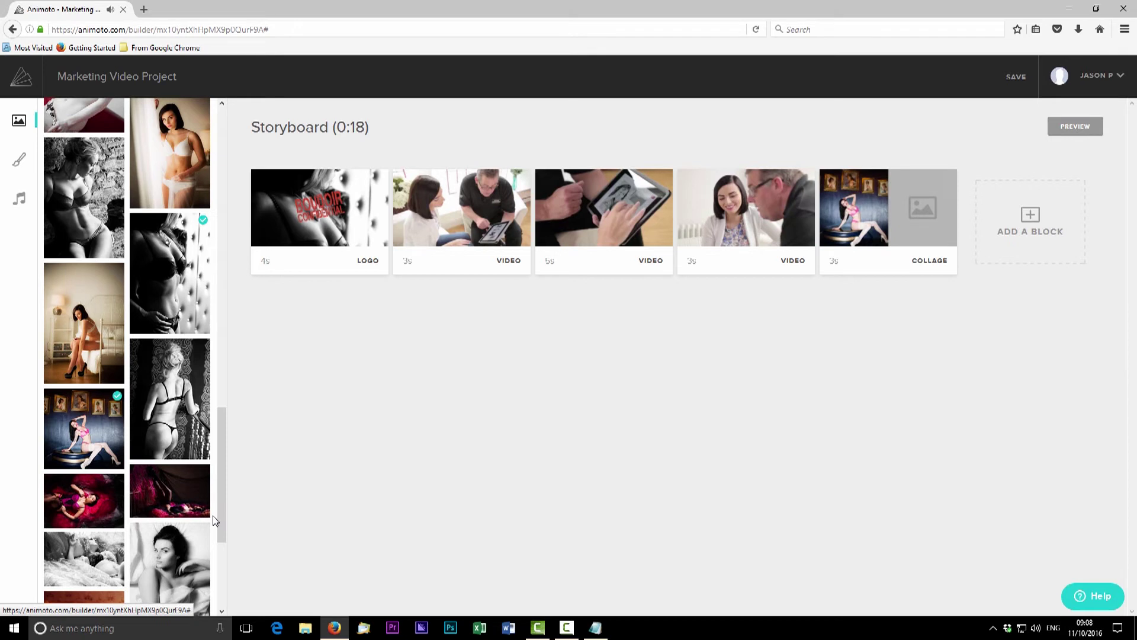
{"action": "left_click_drag", "start_coordinate": [223, 502], "coordinate": [226, 567]}
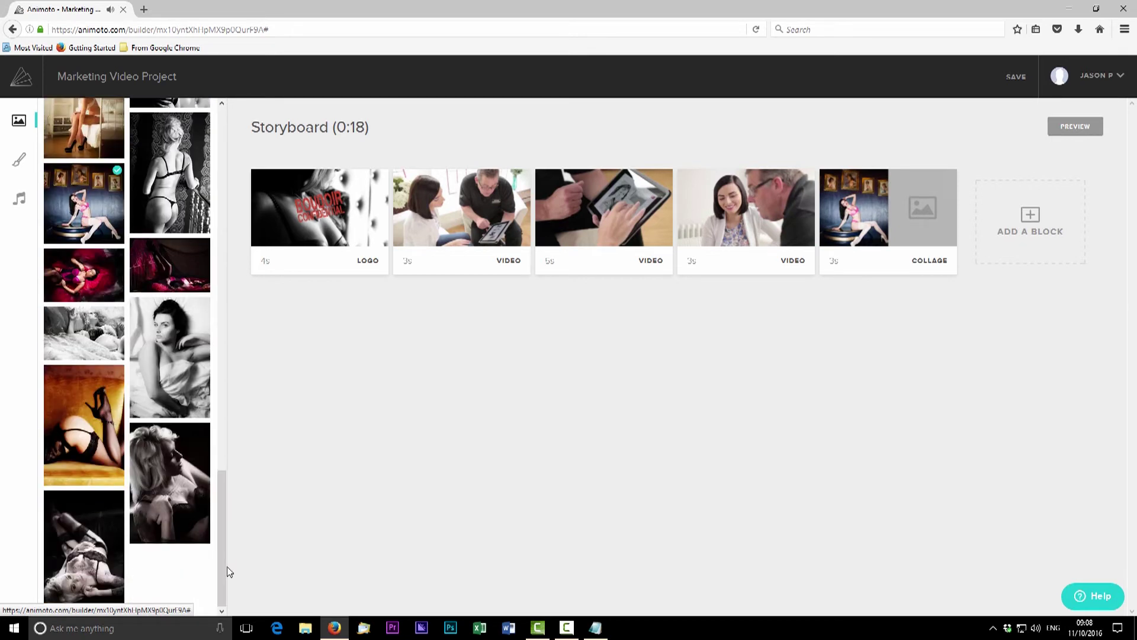
{"action": "left_click_drag", "start_coordinate": [179, 485], "coordinate": [931, 240]}
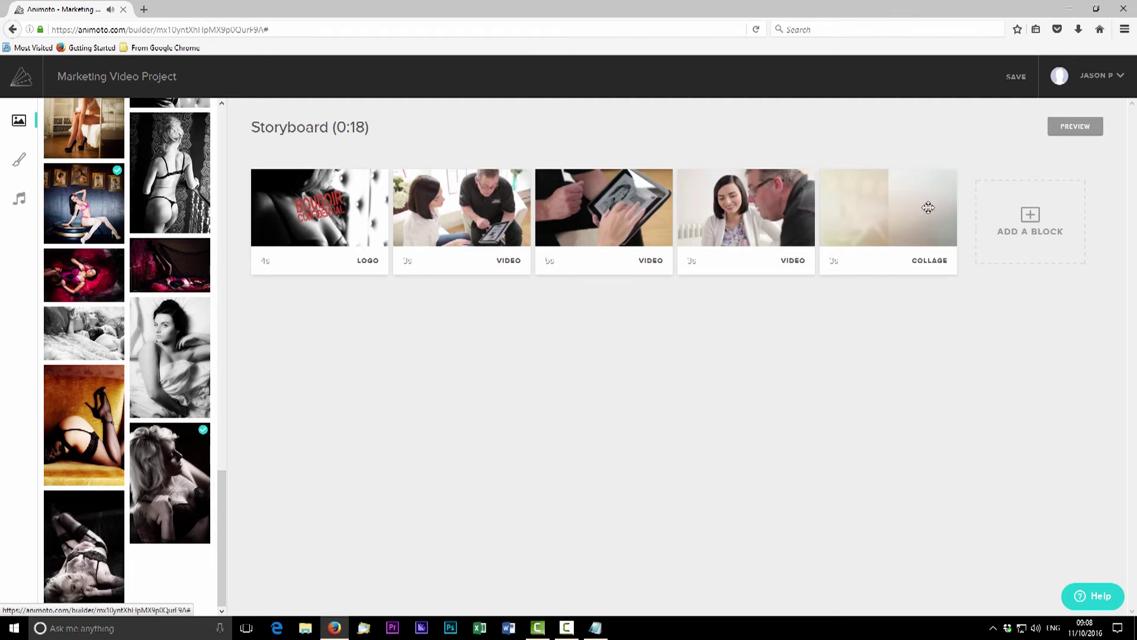
Open the collage block for detailed editing, check its layout options, and shift the right photo down to show the whole head
{"action": "left_click", "coordinate": [940, 288]}
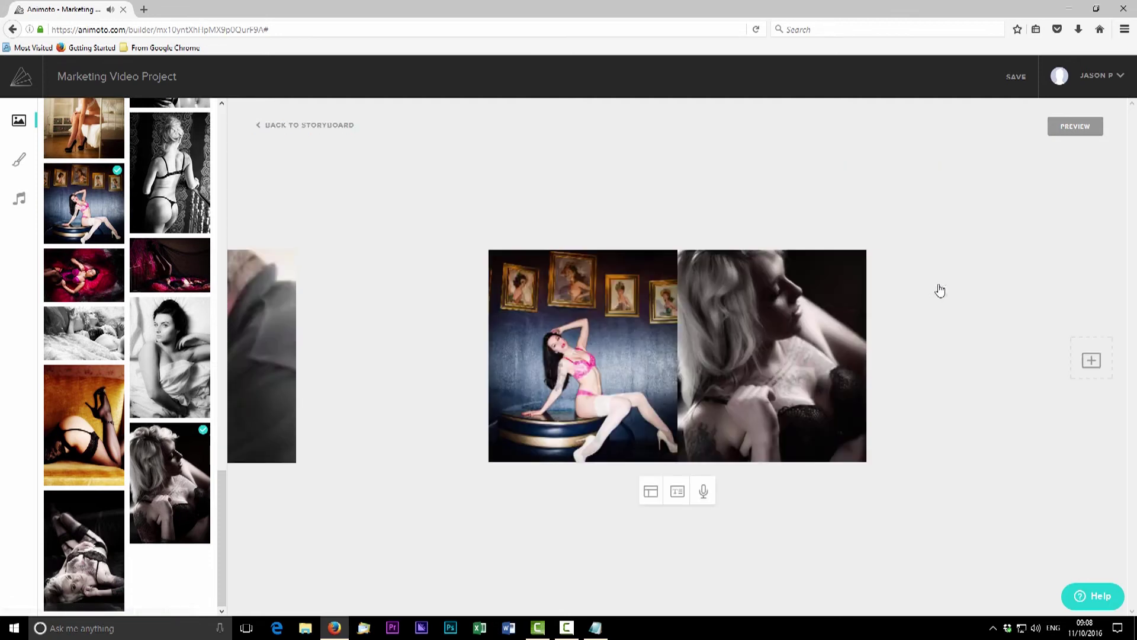
{"action": "left_click", "coordinate": [653, 499]}
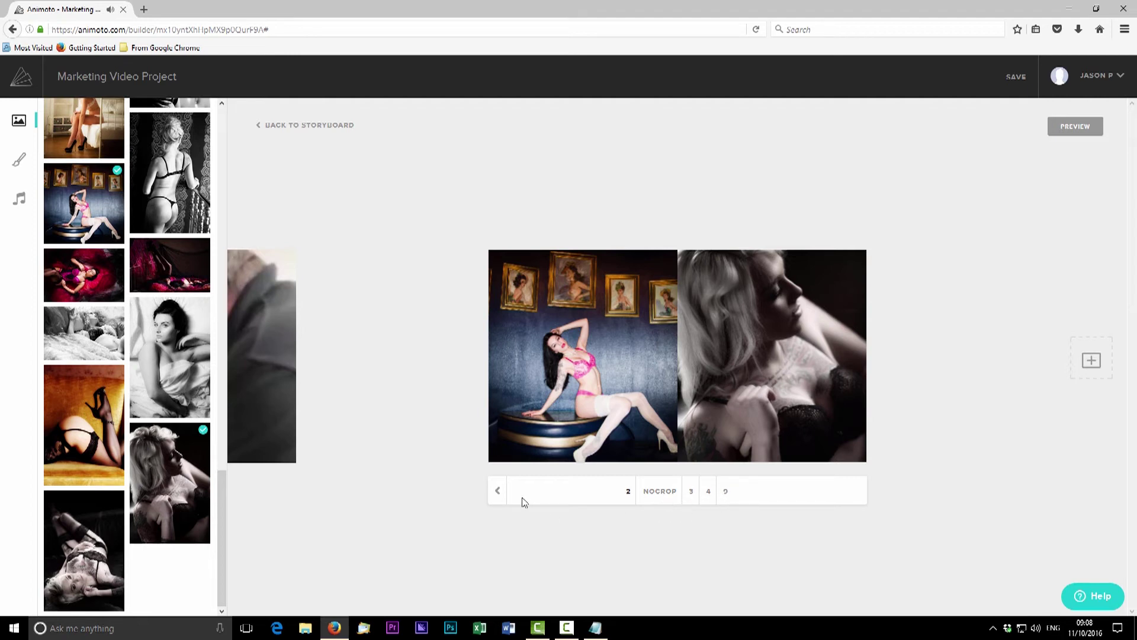
{"action": "left_click", "coordinate": [498, 491]}
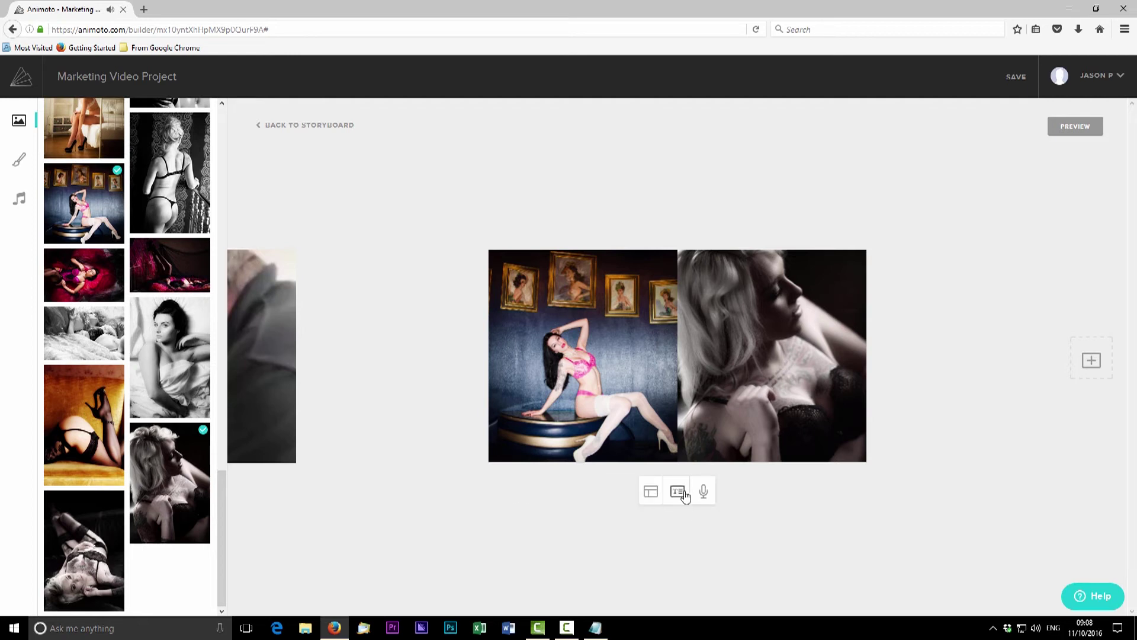
{"action": "left_click", "coordinate": [719, 411]}
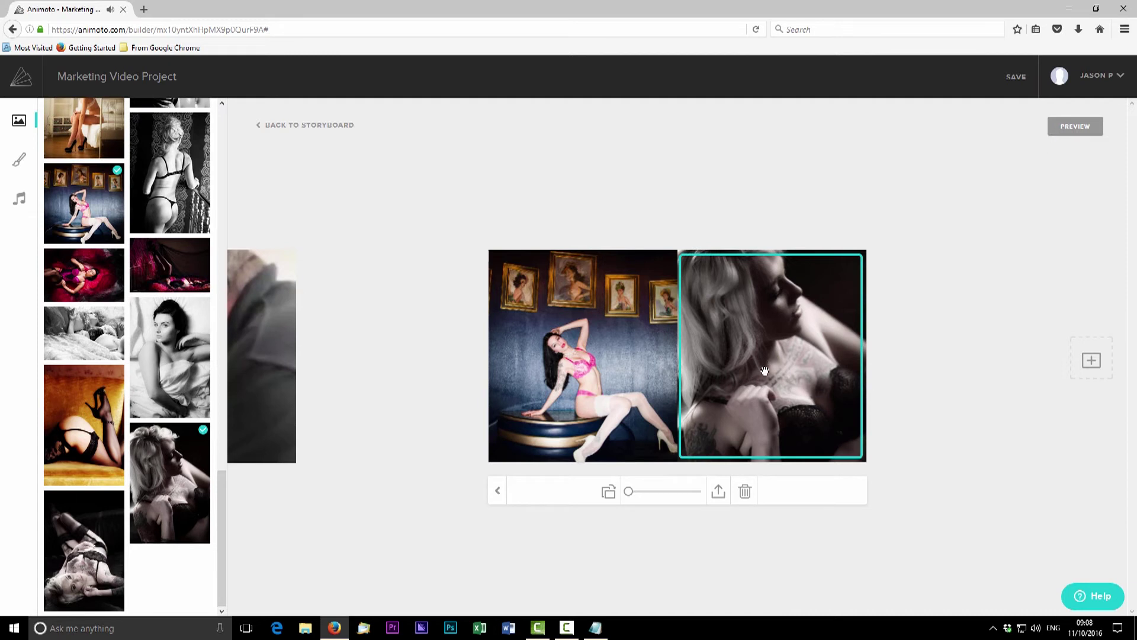
{"action": "left_click_drag", "start_coordinate": [766, 398], "coordinate": [758, 308]}
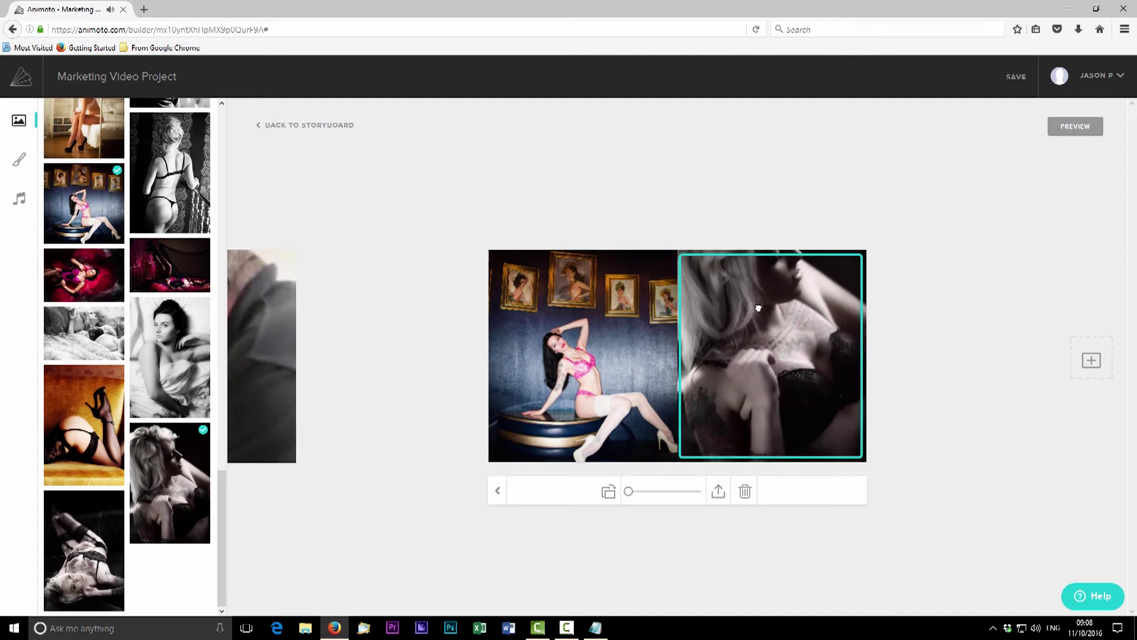
{"action": "left_click_drag", "start_coordinate": [761, 362], "coordinate": [759, 424]}
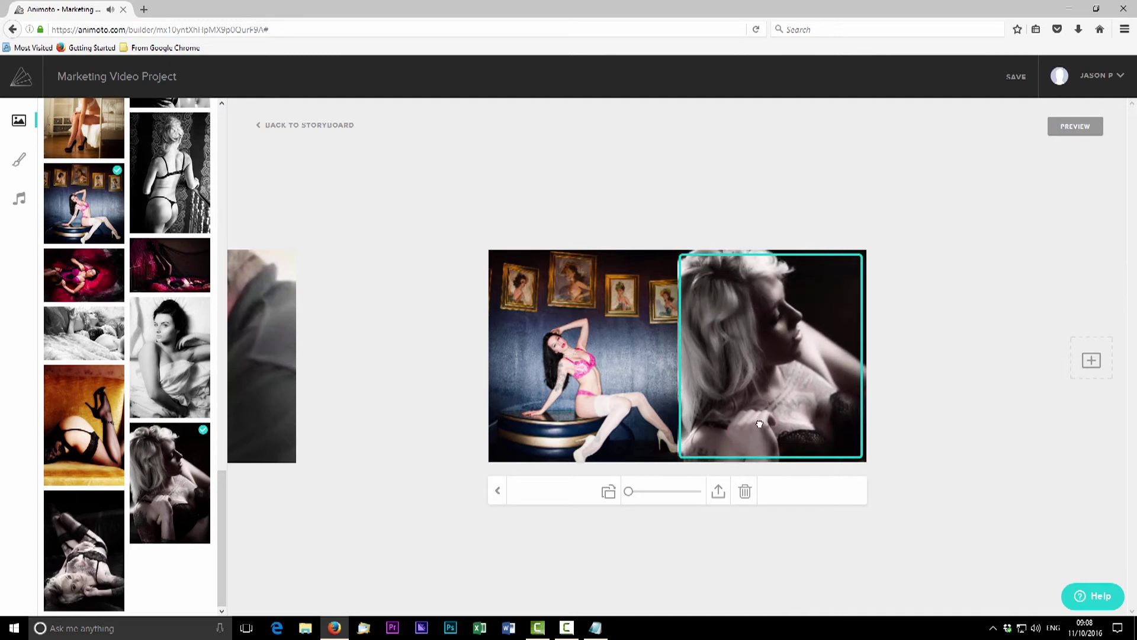
Enlarge the collage's left photo slightly and reposition it so the seated model fills the frame
{"action": "left_click", "coordinate": [545, 300]}
{"action": "left_click_drag", "start_coordinate": [616, 414], "coordinate": [602, 383]}
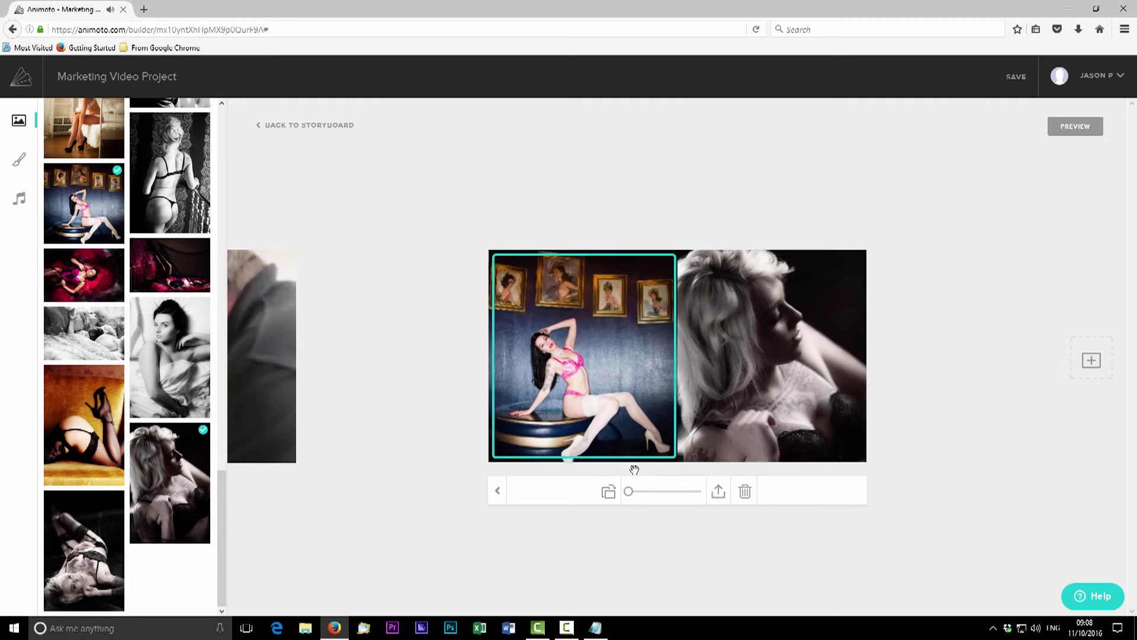
{"action": "left_click_drag", "start_coordinate": [628, 493], "coordinate": [639, 492]}
{"action": "left_click_drag", "start_coordinate": [606, 398], "coordinate": [595, 367]}
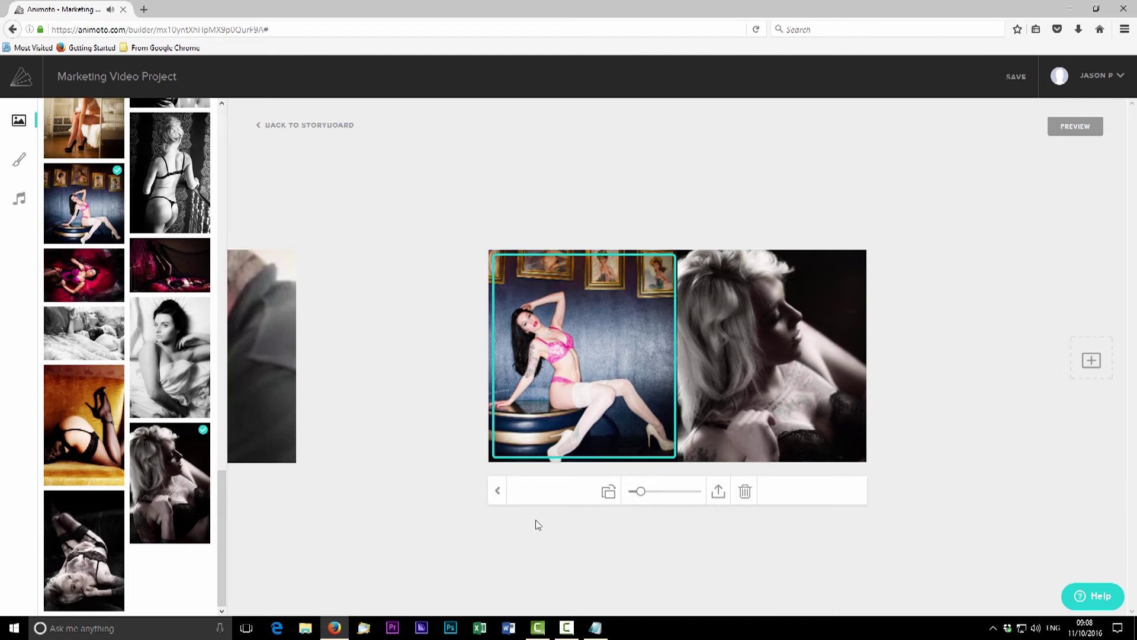
Return to the storyboard and set the collage block's duration to 4 seconds
{"action": "left_click", "coordinate": [300, 125]}
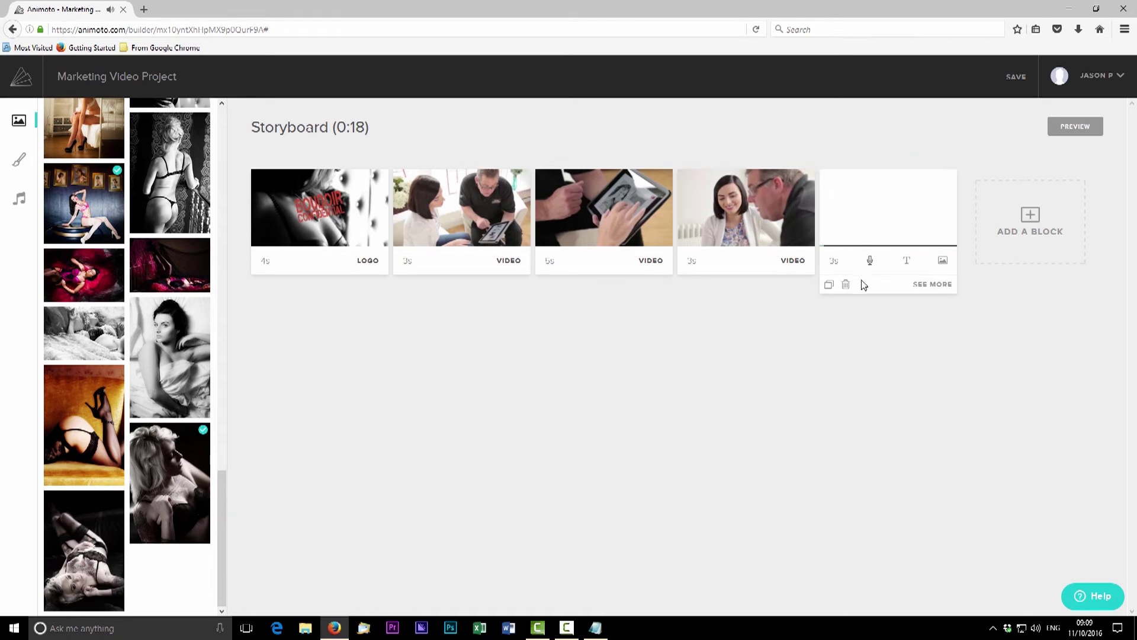
{"action": "left_click", "coordinate": [833, 260]}
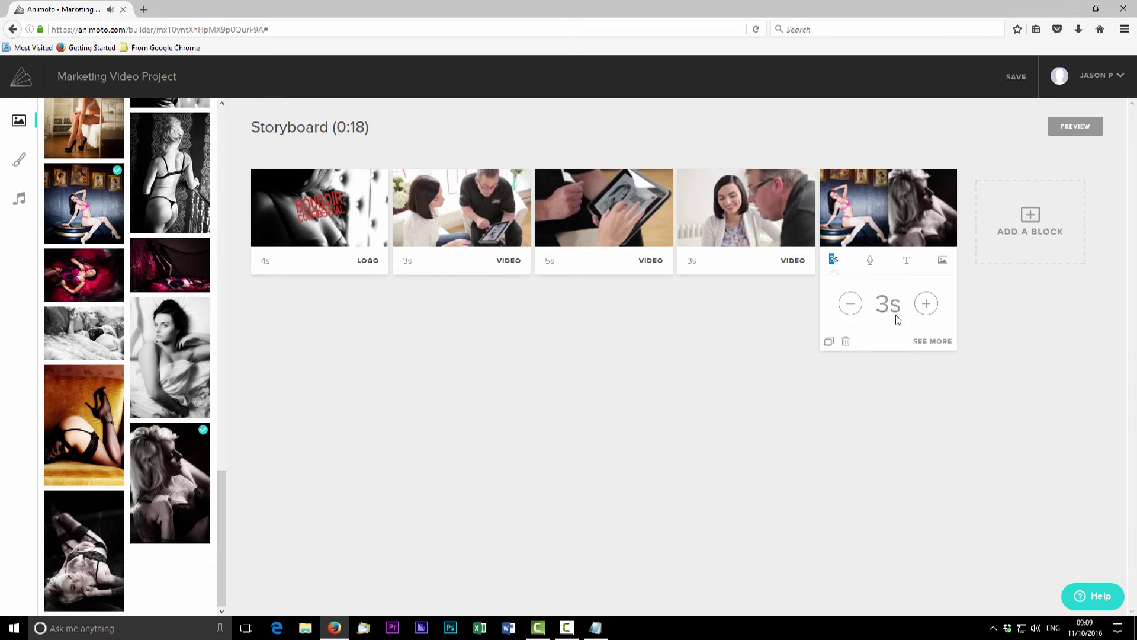
{"action": "left_click", "coordinate": [926, 303]}
Add a Text block reading "We're celebrate all ages, shapes & sizes", copied from the first line of the Notepad text file
{"action": "left_click", "coordinate": [1022, 230]}
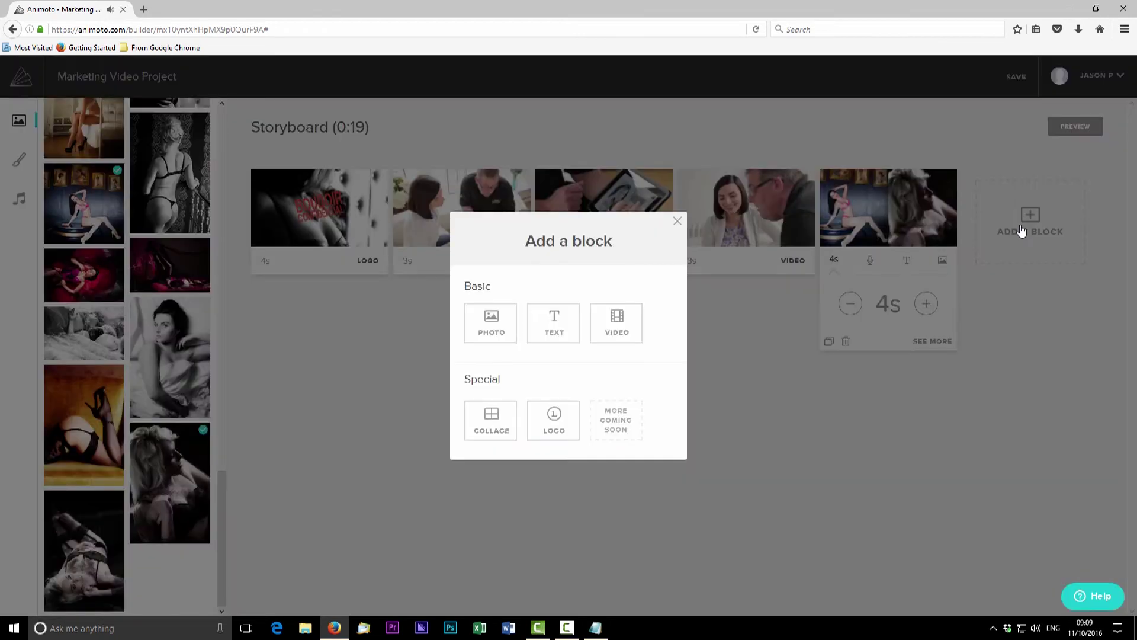
{"action": "left_click", "coordinate": [554, 323]}
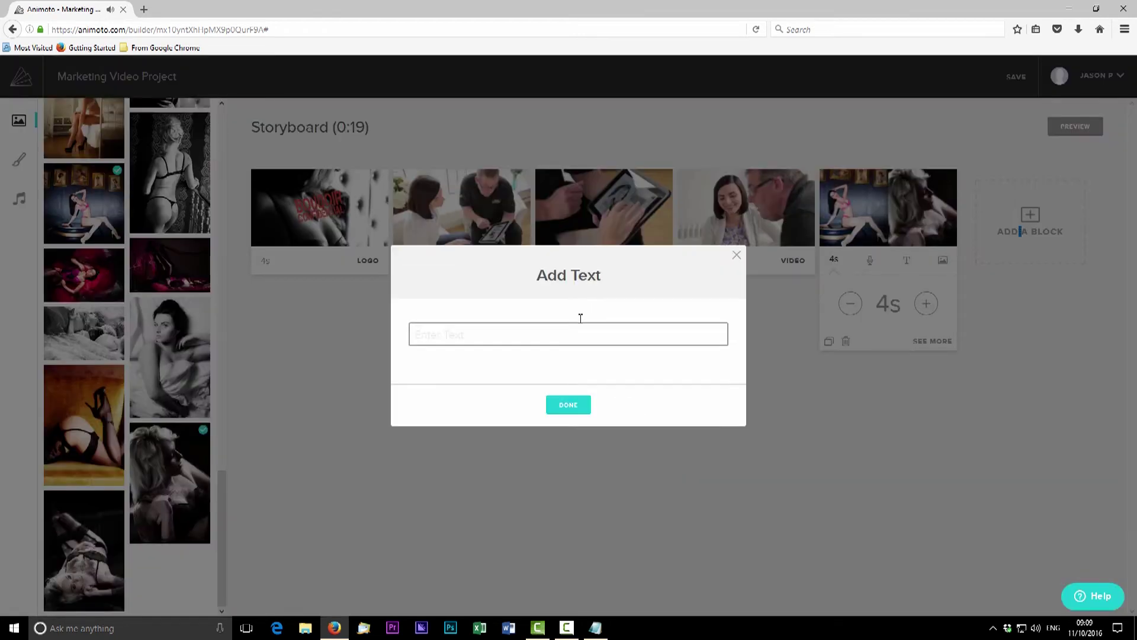
{"action": "left_click", "coordinate": [595, 627]}
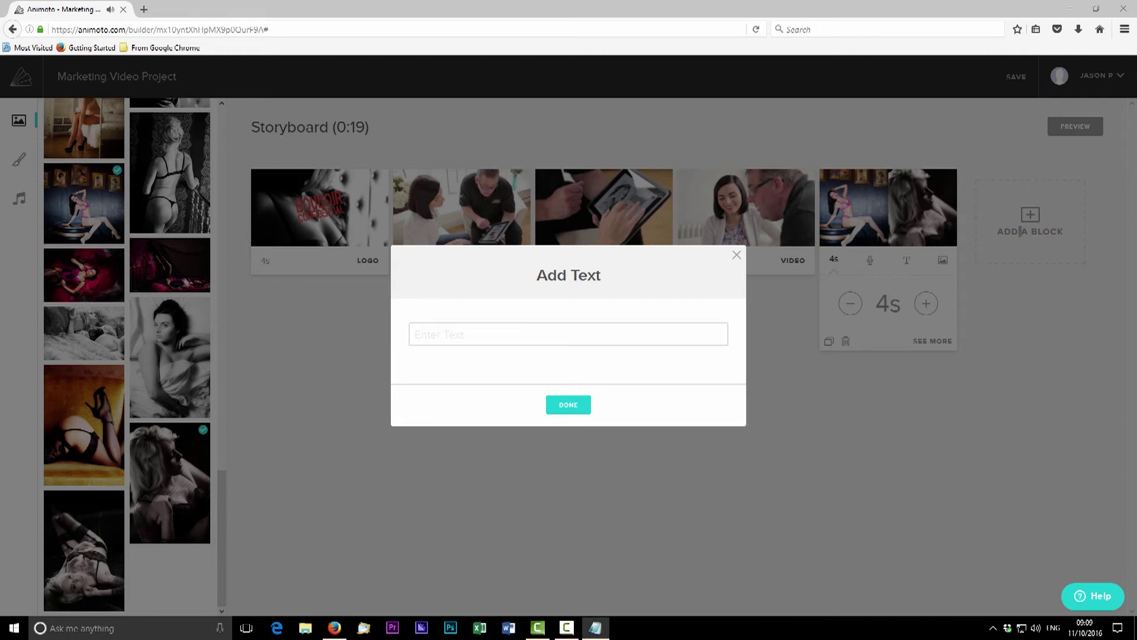
{"action": "left_click_drag", "start_coordinate": [314, 91], "coordinate": [313, 91]}
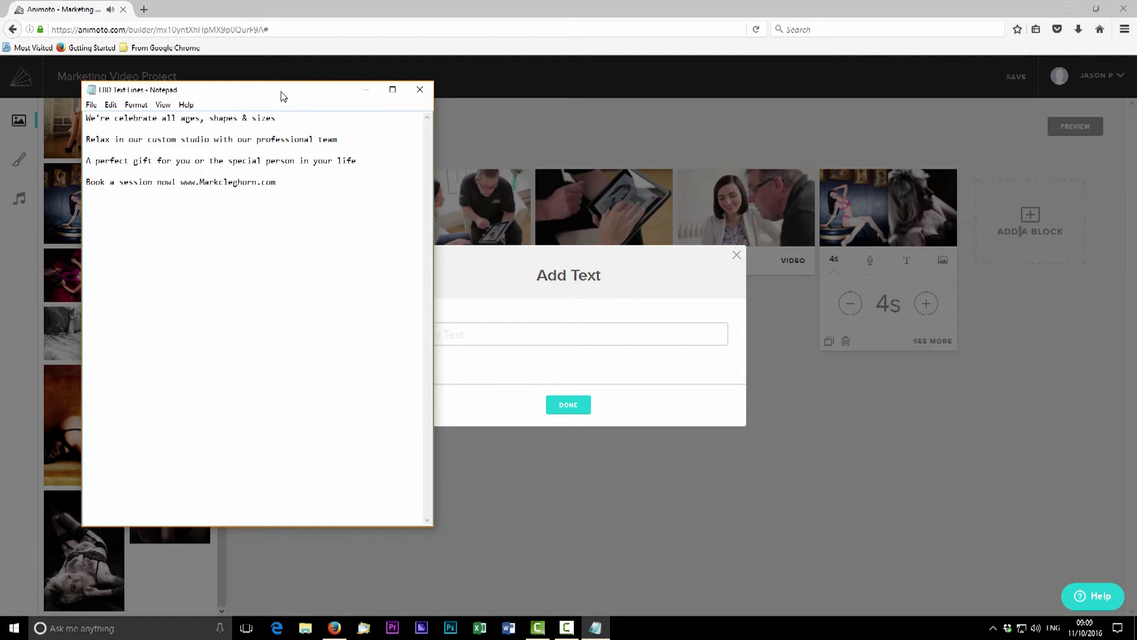
{"action": "left_click_drag", "start_coordinate": [86, 118], "coordinate": [275, 115]}
{"action": "key", "text": "ctrl+c"}
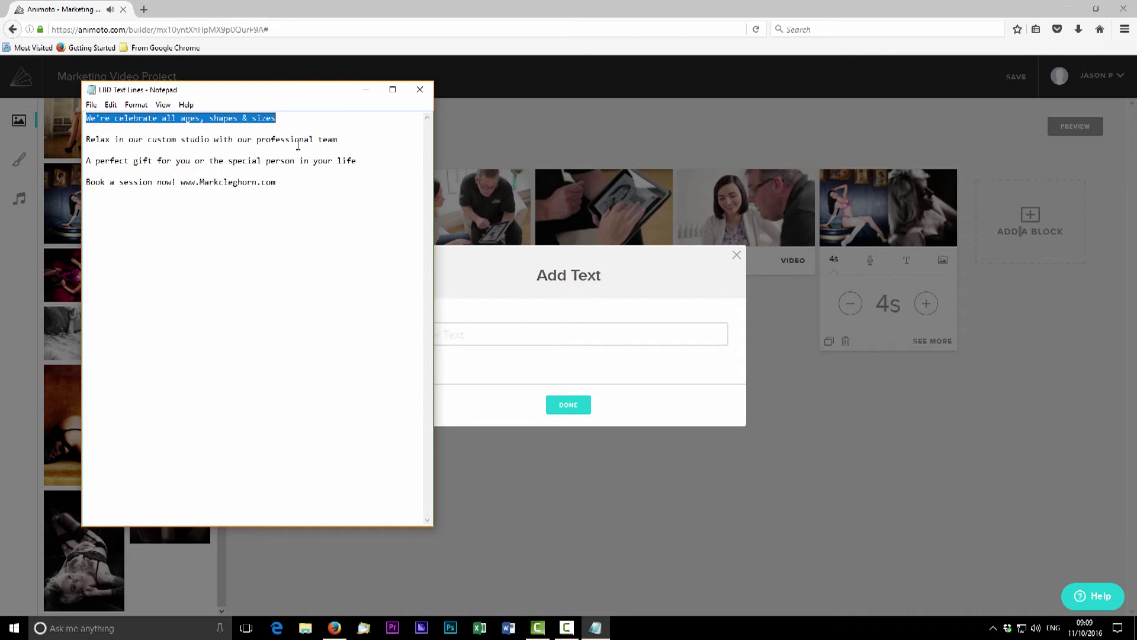
{"action": "key", "text": "super+Down"}
{"action": "left_click", "coordinate": [496, 334]}
{"action": "key", "text": "ctrl+v"}
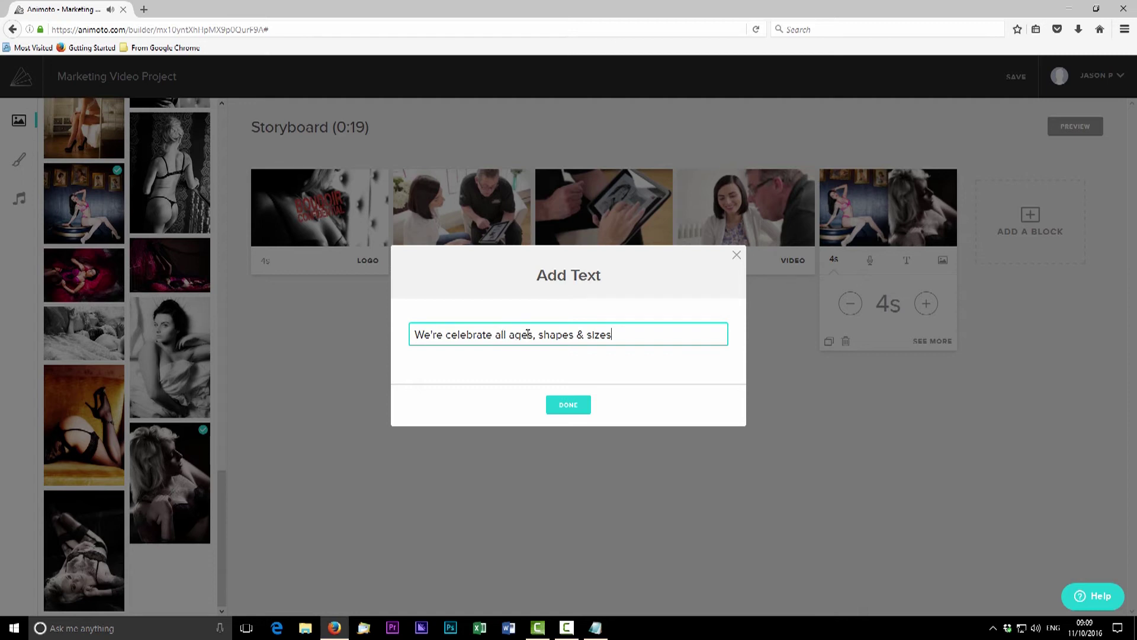
{"action": "left_click", "coordinate": [577, 405]}
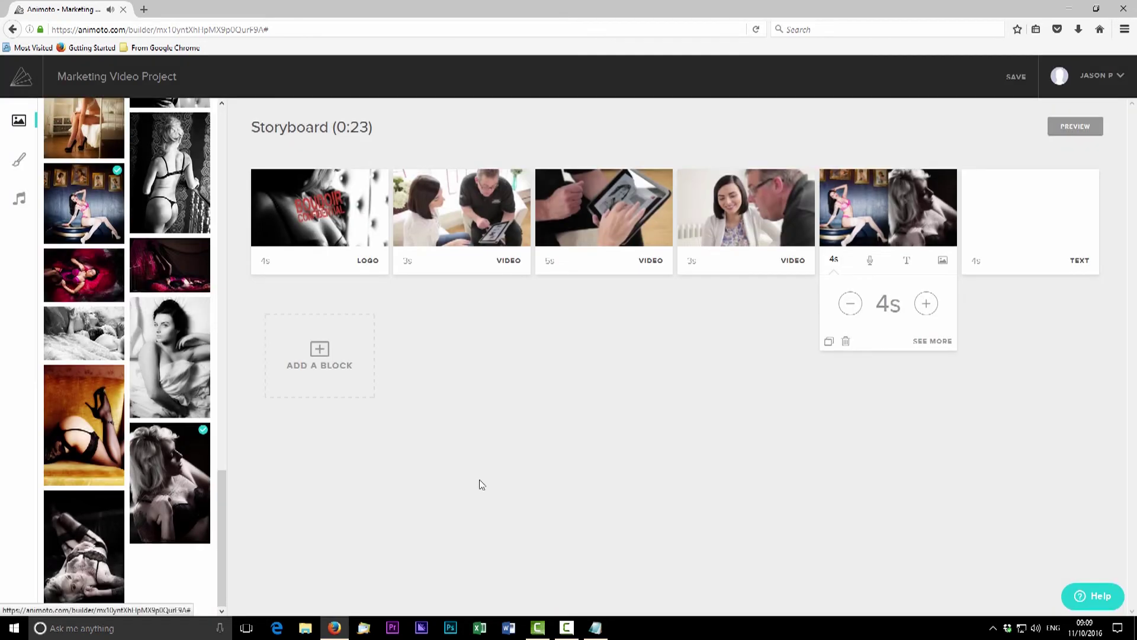
Examine the text block's preview, duration control and title and subtitle fields, leaving its duration at 4 seconds
{"action": "mouse_move", "coordinate": [1042, 207]}
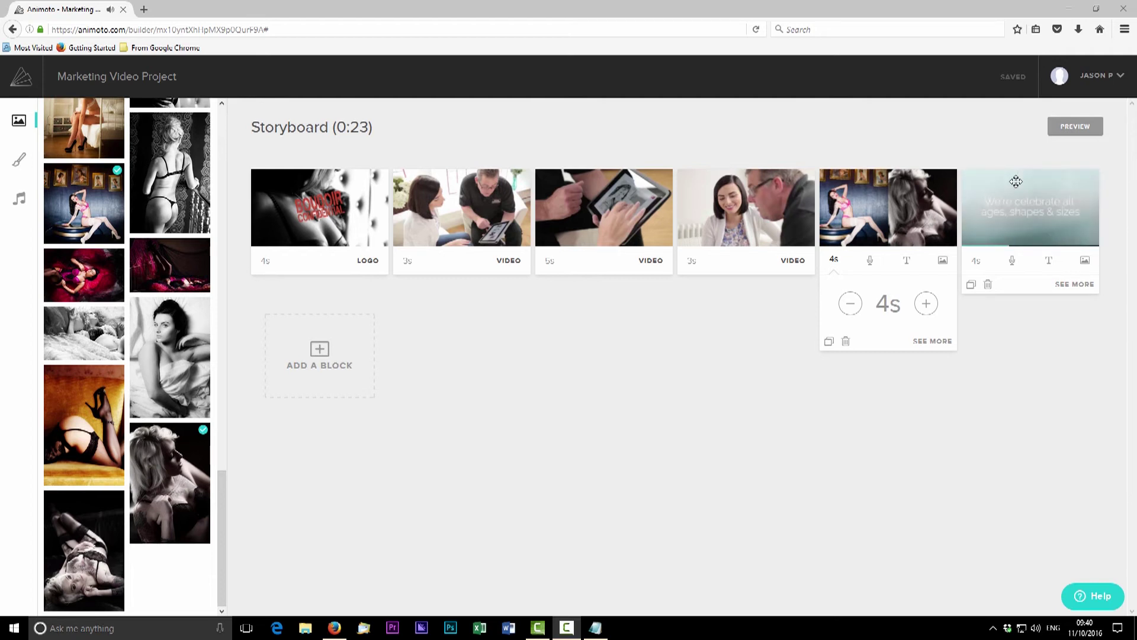
{"action": "left_click", "coordinate": [975, 260]}
{"action": "left_click", "coordinate": [1069, 305]}
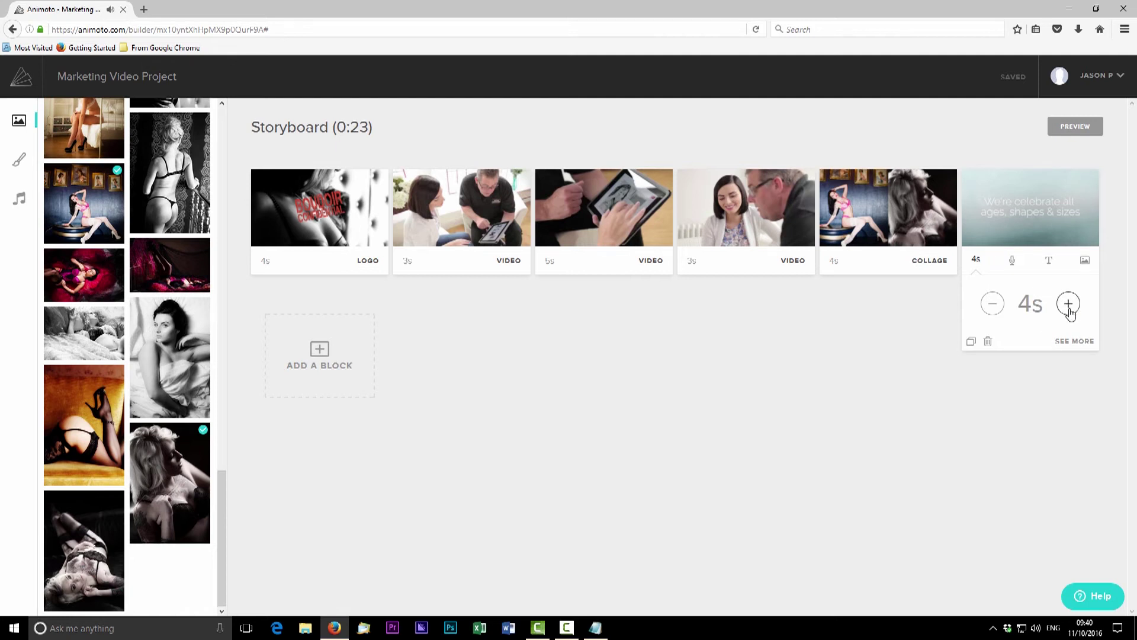
{"action": "left_click", "coordinate": [992, 305]}
{"action": "left_click", "coordinate": [1049, 263]}
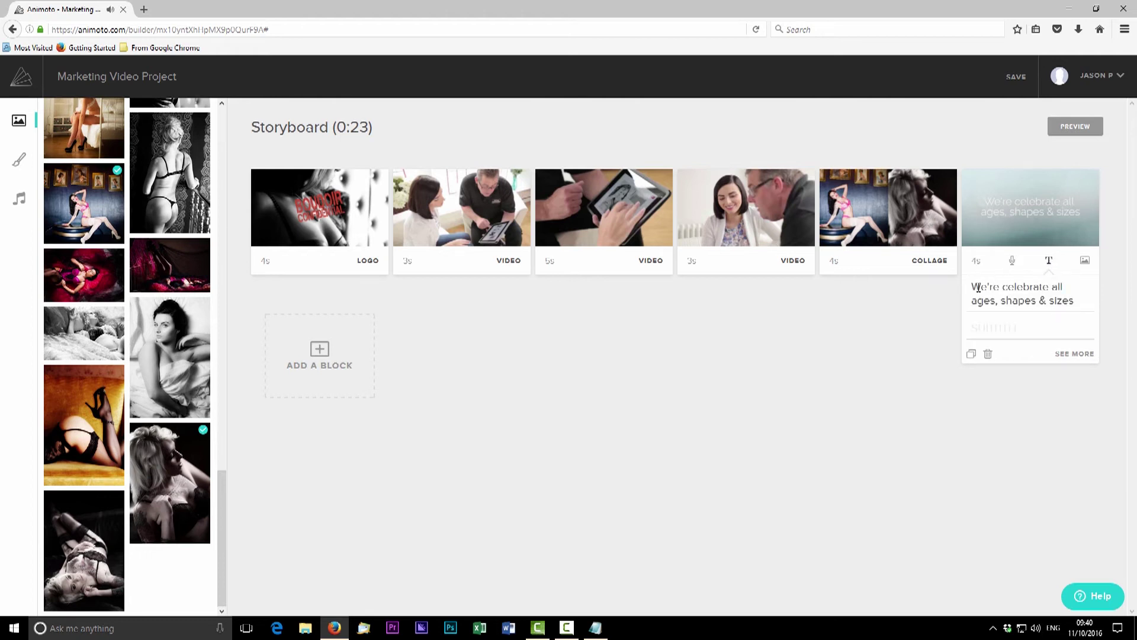
{"action": "left_click", "coordinate": [1012, 329]}
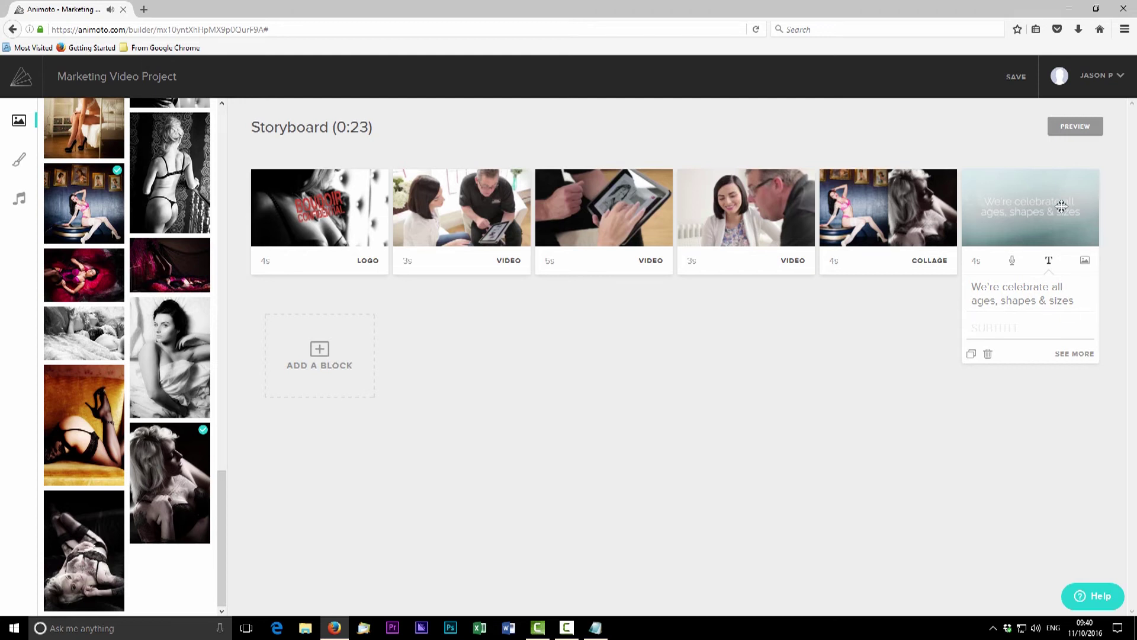
{"action": "left_click", "coordinate": [504, 421]}
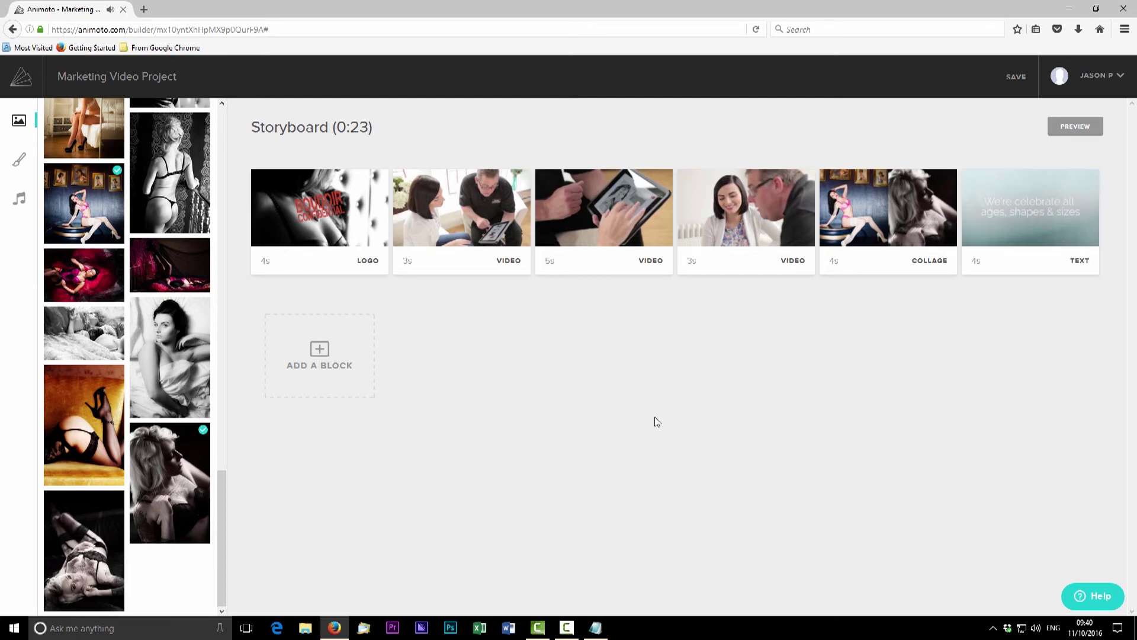
Add a Photo block at the end of the storyboard and fill it with the black-and-white photo of the reclining woman
{"action": "left_click", "coordinate": [324, 366]}
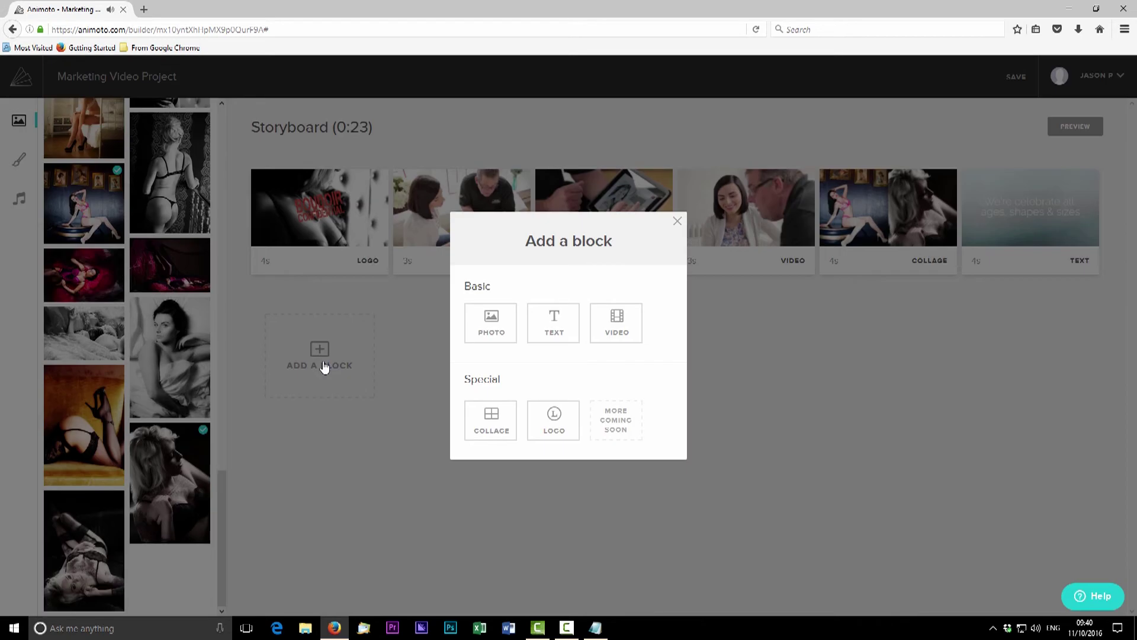
{"action": "left_click", "coordinate": [493, 341]}
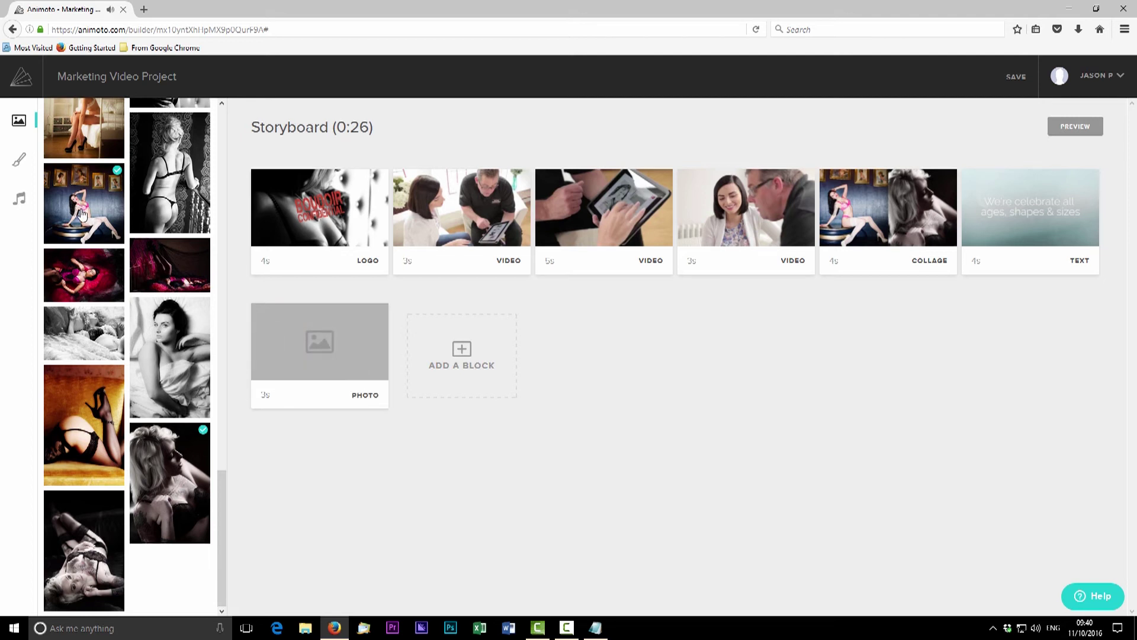
{"action": "left_click_drag", "start_coordinate": [80, 337], "coordinate": [285, 326]}
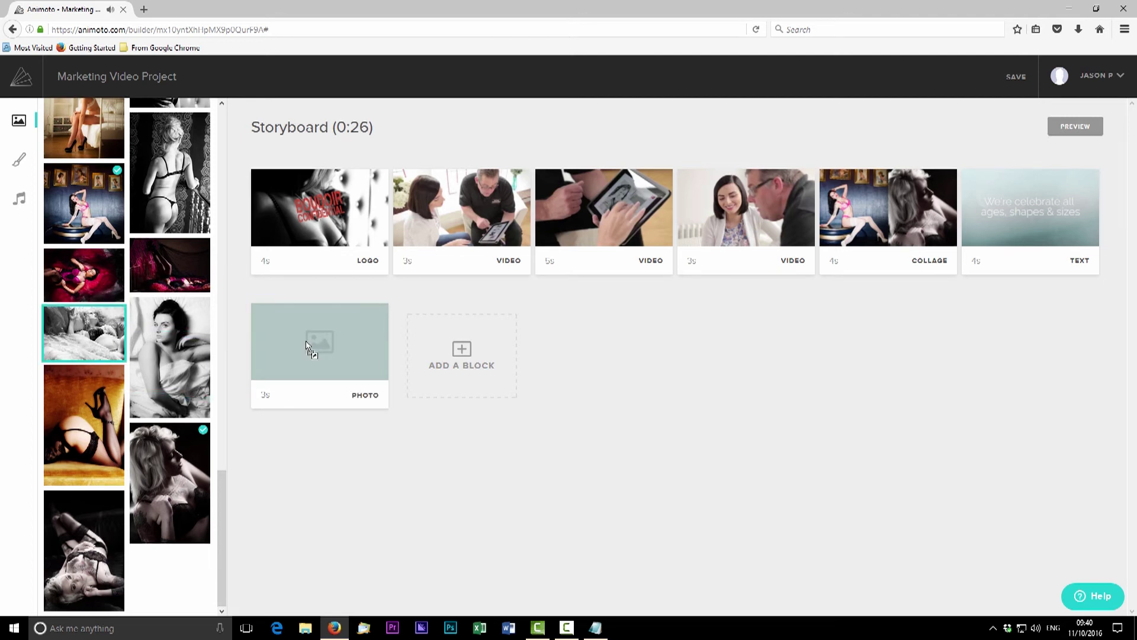
{"action": "mouse_move", "coordinate": [299, 341]}
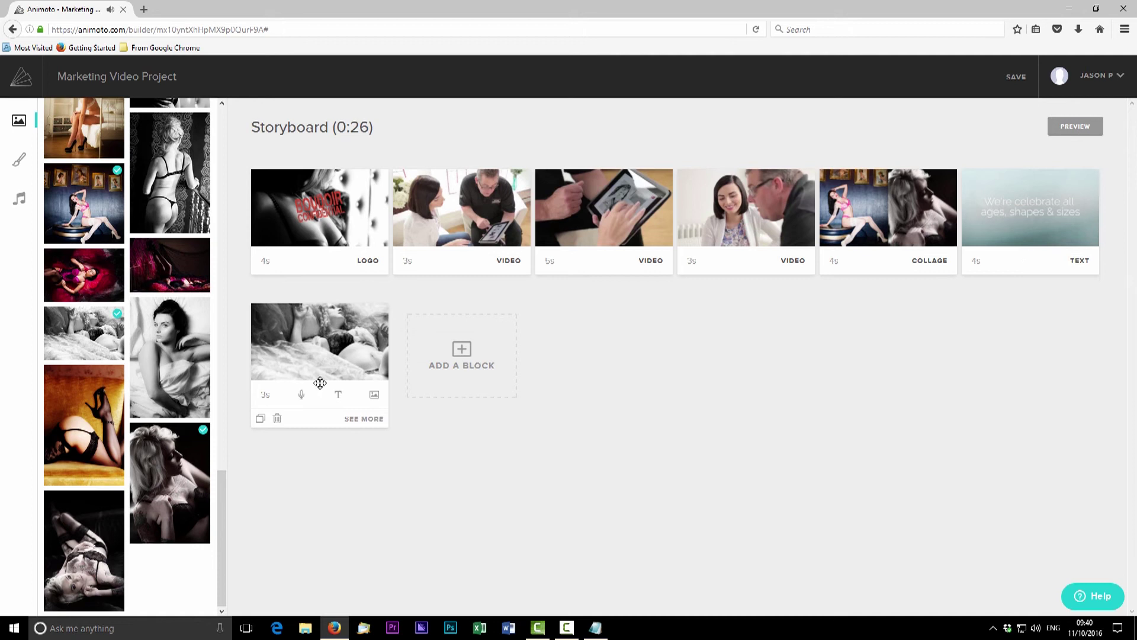
Give the new photo block the title "Beautiful"
{"action": "left_click", "coordinate": [339, 395]}
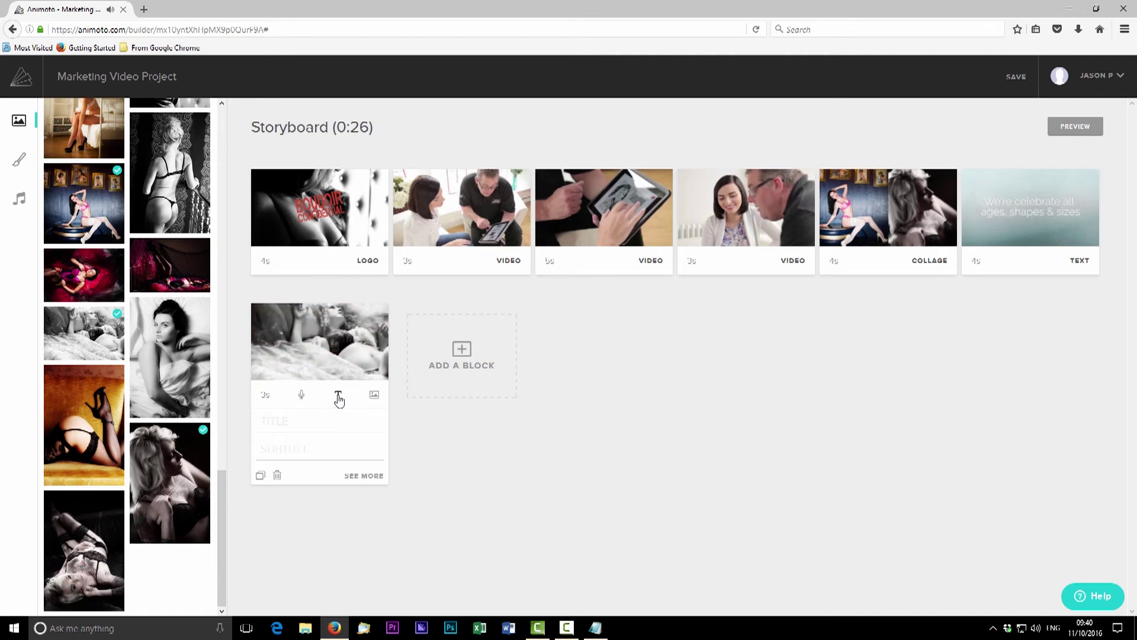
{"action": "left_click", "coordinate": [276, 424]}
{"action": "type", "text": "Beautiful"}
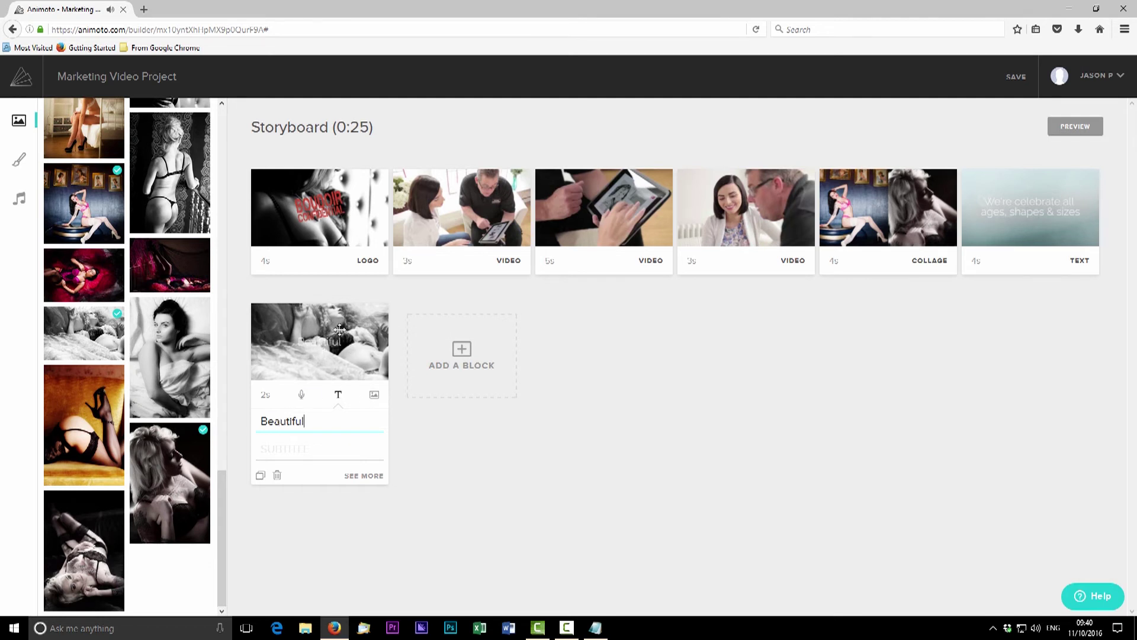
Open the photo block for detailed editing and change the "Beautiful" title's colour to red #EC1A29
{"action": "left_click", "coordinate": [370, 476]}
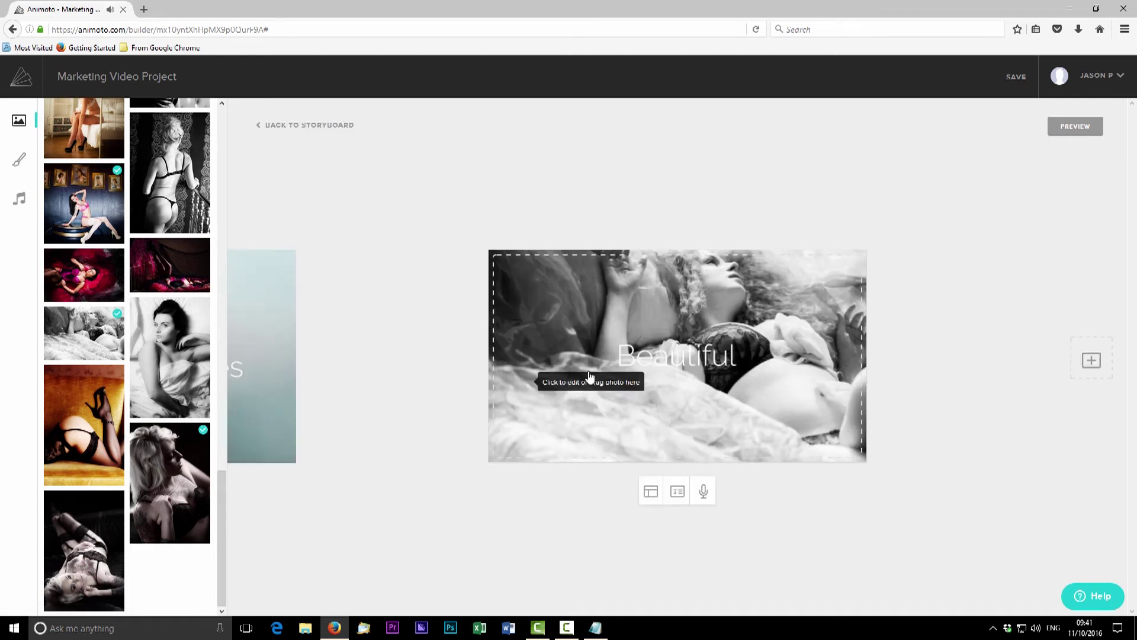
{"action": "left_click", "coordinate": [629, 356]}
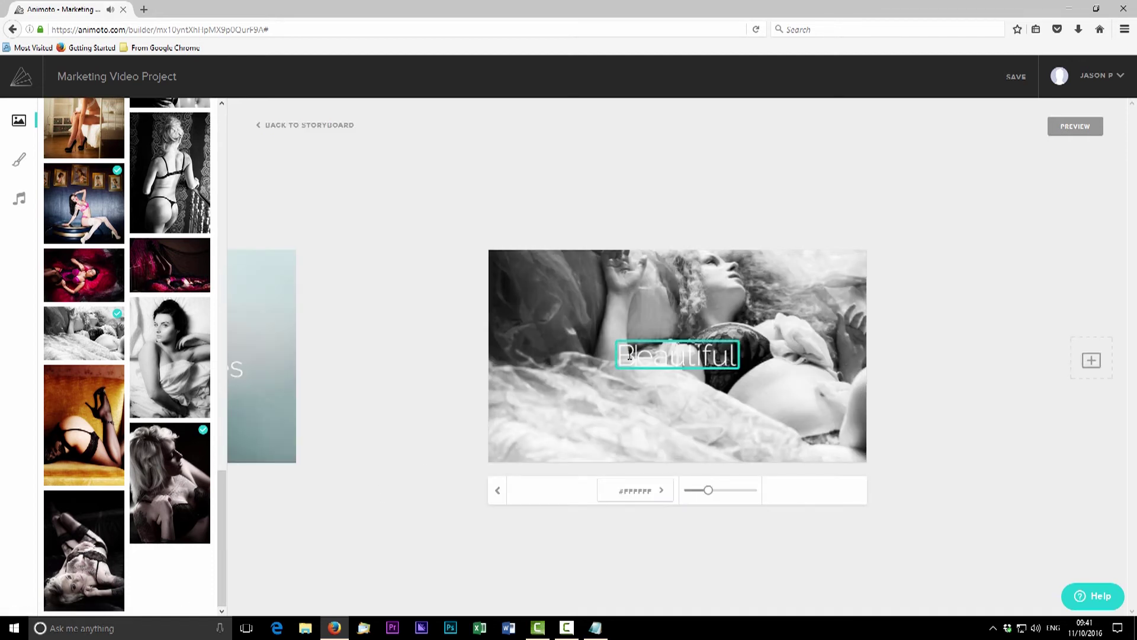
{"action": "left_click", "coordinate": [662, 492]}
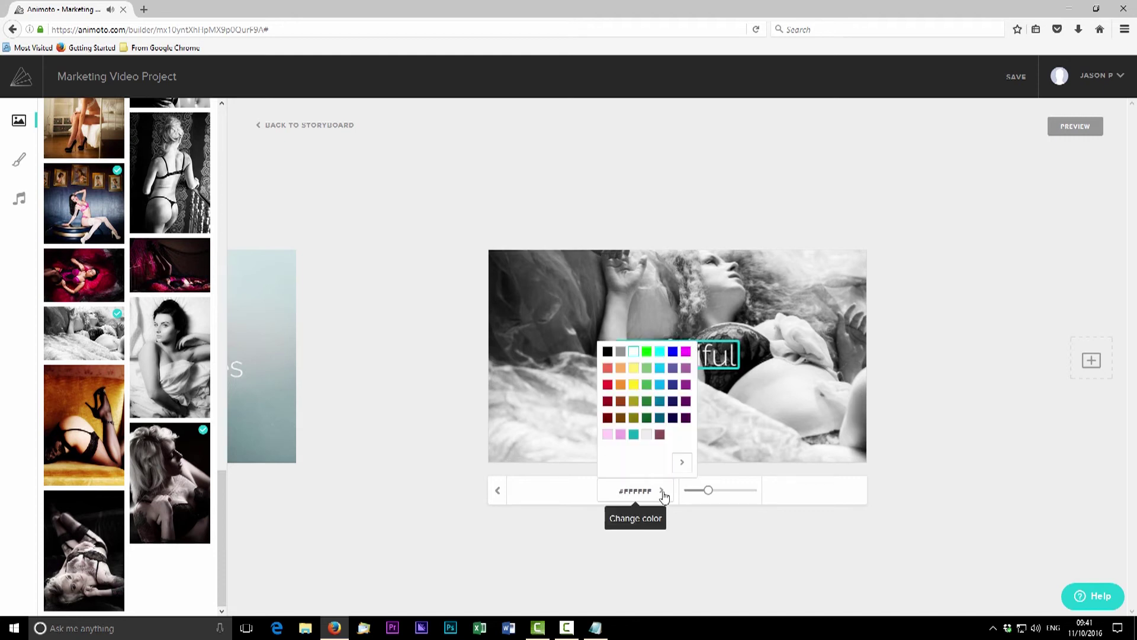
{"action": "left_click", "coordinate": [608, 385]}
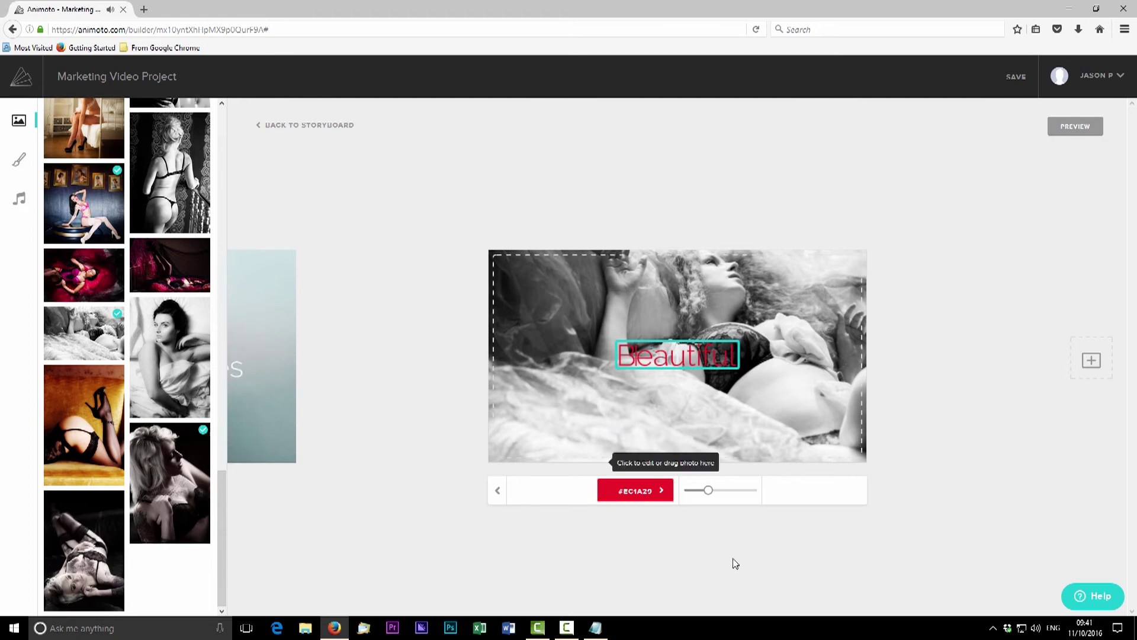
Enlarge the red "Beautiful" title and move it to the lower left area of the photo
{"action": "left_click_drag", "start_coordinate": [712, 495], "coordinate": [715, 495]}
{"action": "left_click", "coordinate": [719, 358]}
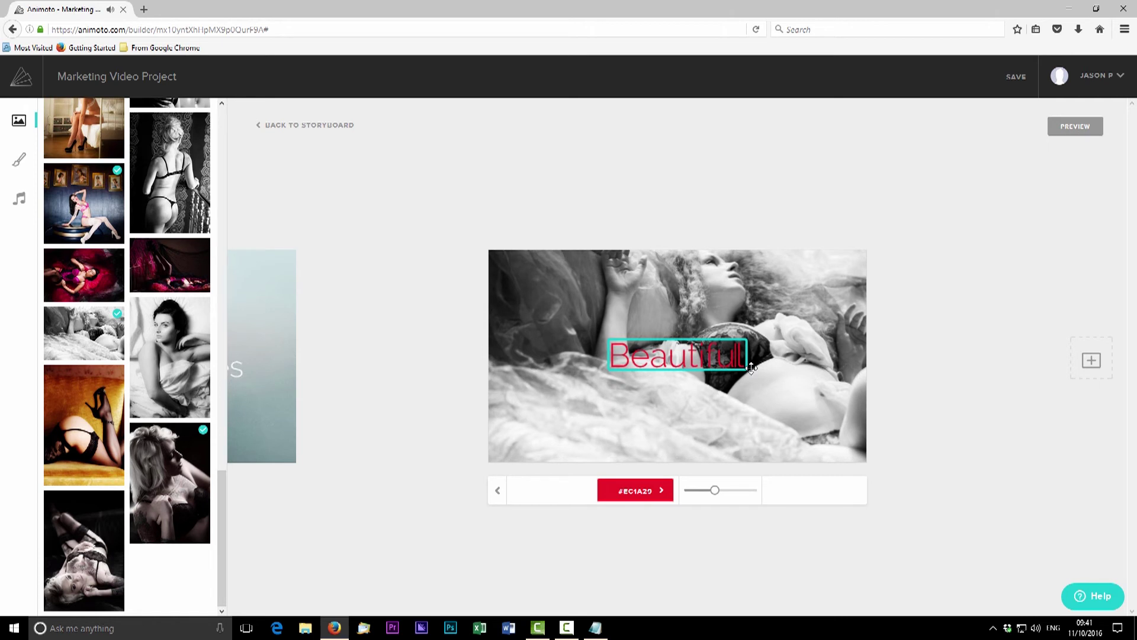
{"action": "left_click_drag", "start_coordinate": [750, 371], "coordinate": [802, 364]}
{"action": "left_click_drag", "start_coordinate": [767, 272], "coordinate": [551, 431]}
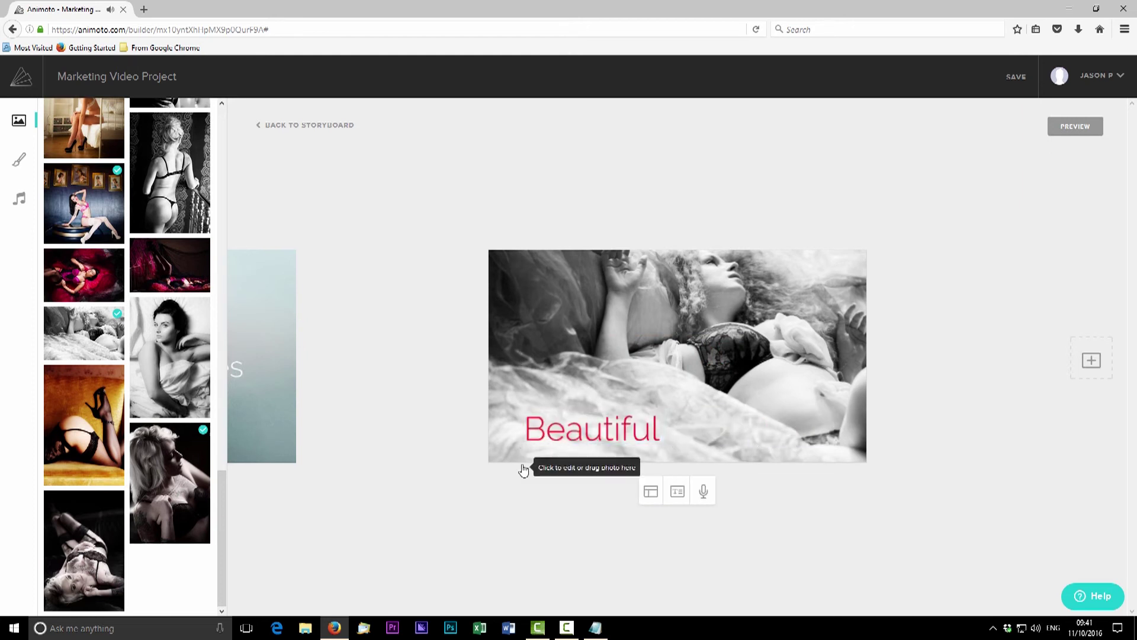
Zoom the reclining woman photo in slightly, reposition it within the block's frame, and return to the storyboard
{"action": "left_click", "coordinate": [732, 336]}
{"action": "left_click_drag", "start_coordinate": [784, 329], "coordinate": [780, 347]}
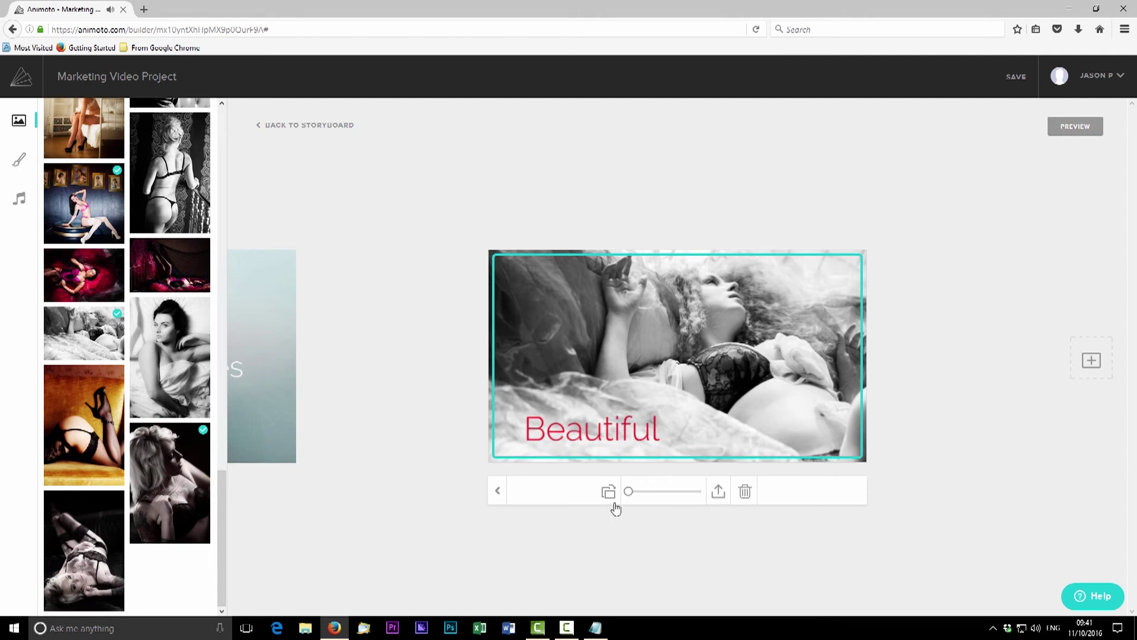
{"action": "left_click_drag", "start_coordinate": [628, 492], "coordinate": [635, 493]}
{"action": "left_click_drag", "start_coordinate": [728, 389], "coordinate": [681, 397]}
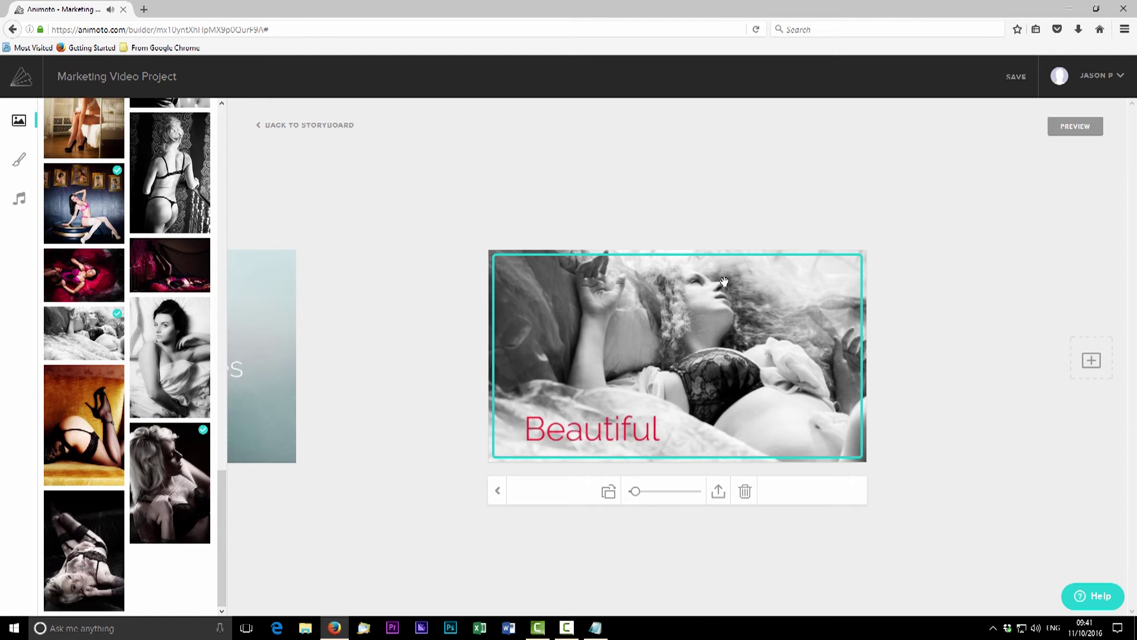
{"action": "left_click", "coordinate": [314, 125]}
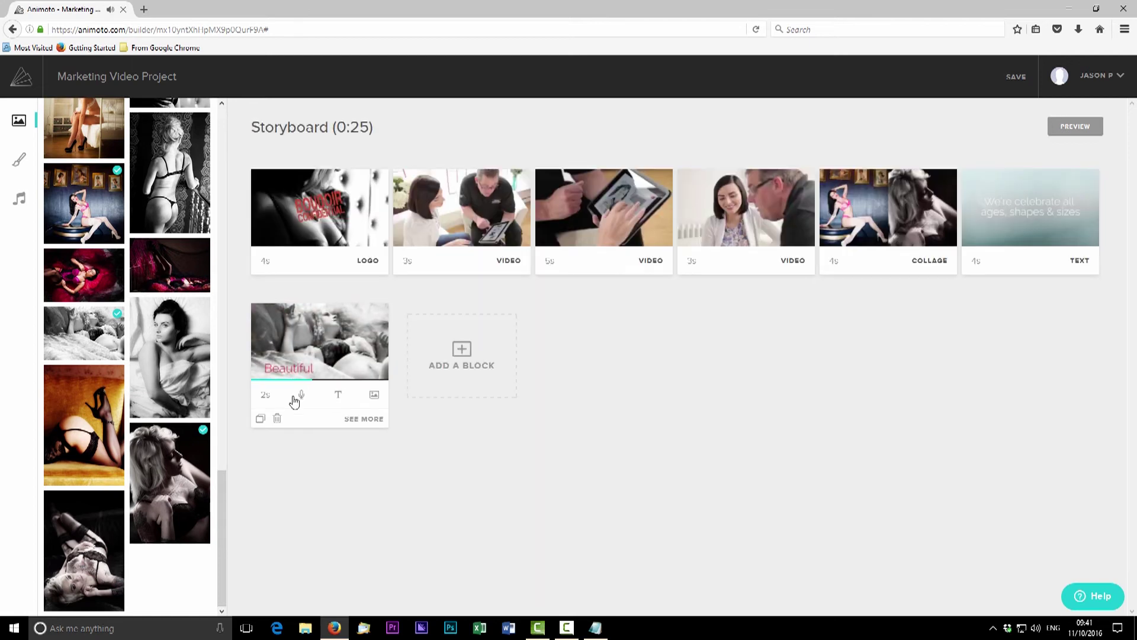
Set the "Beautiful" photo block's duration to 4 seconds
{"action": "left_click", "coordinate": [266, 395]}
{"action": "left_click", "coordinate": [357, 438]}
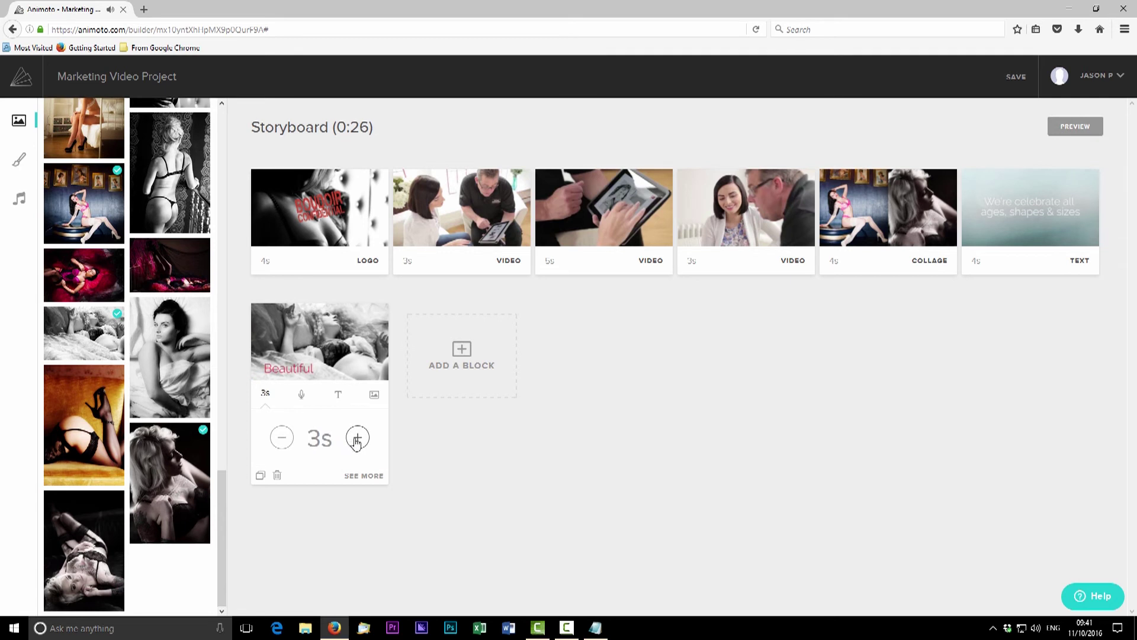
{"action": "left_click", "coordinate": [357, 438]}
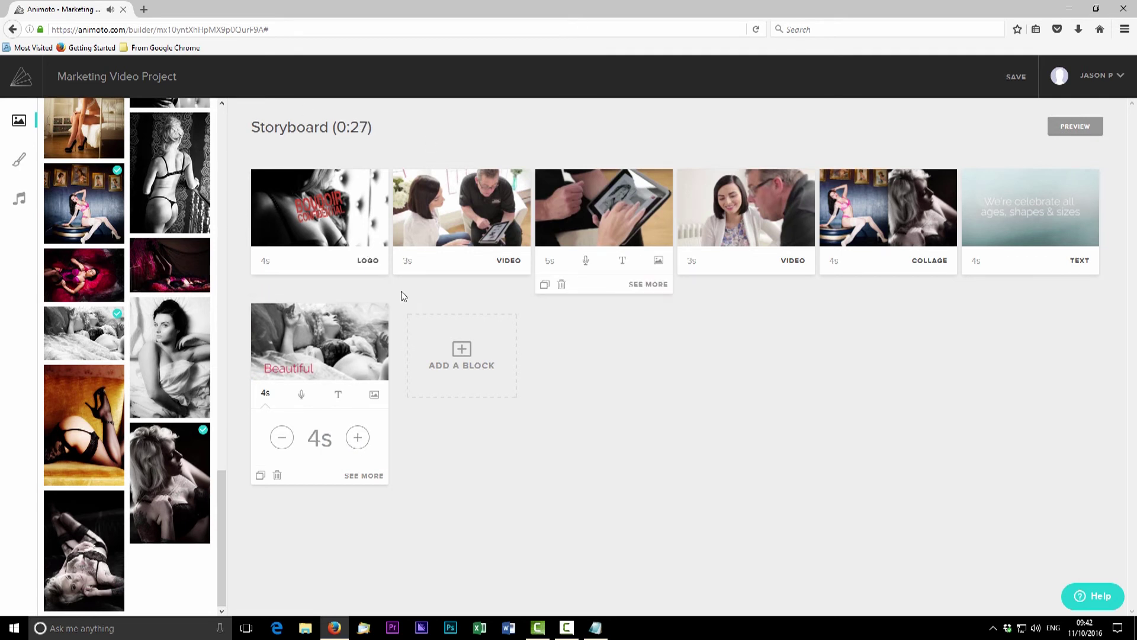
Compare the logo animations for the opening Boudoir Confidential block, apply Focus, and return to the storyboard
{"action": "mouse_move", "coordinate": [350, 179]}
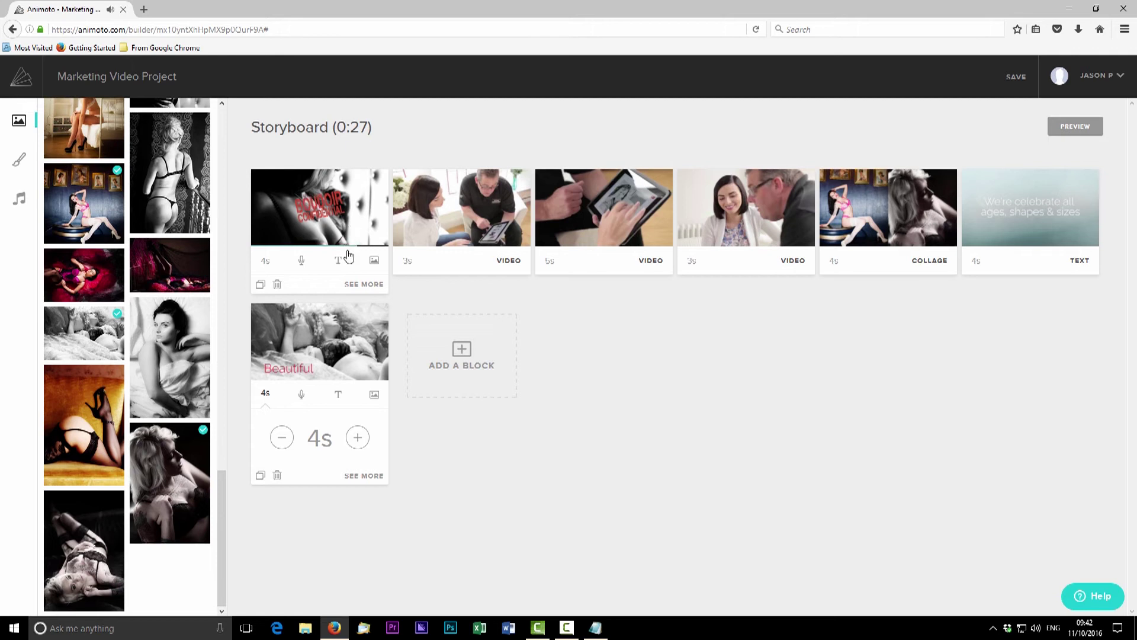
{"action": "left_click", "coordinate": [368, 284]}
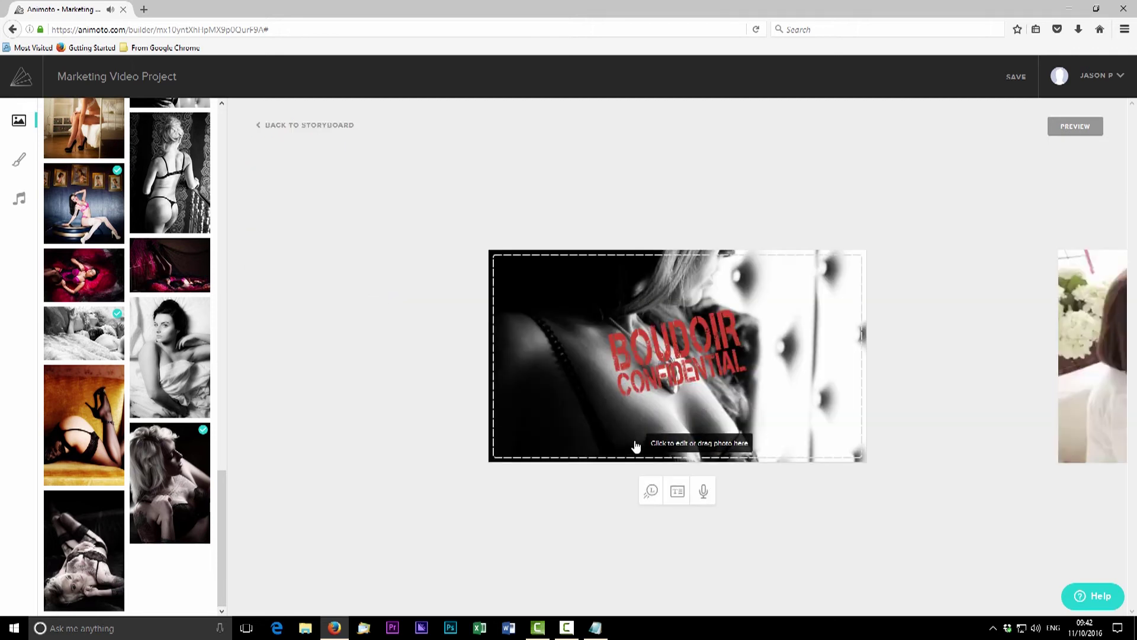
{"action": "left_click", "coordinate": [652, 494]}
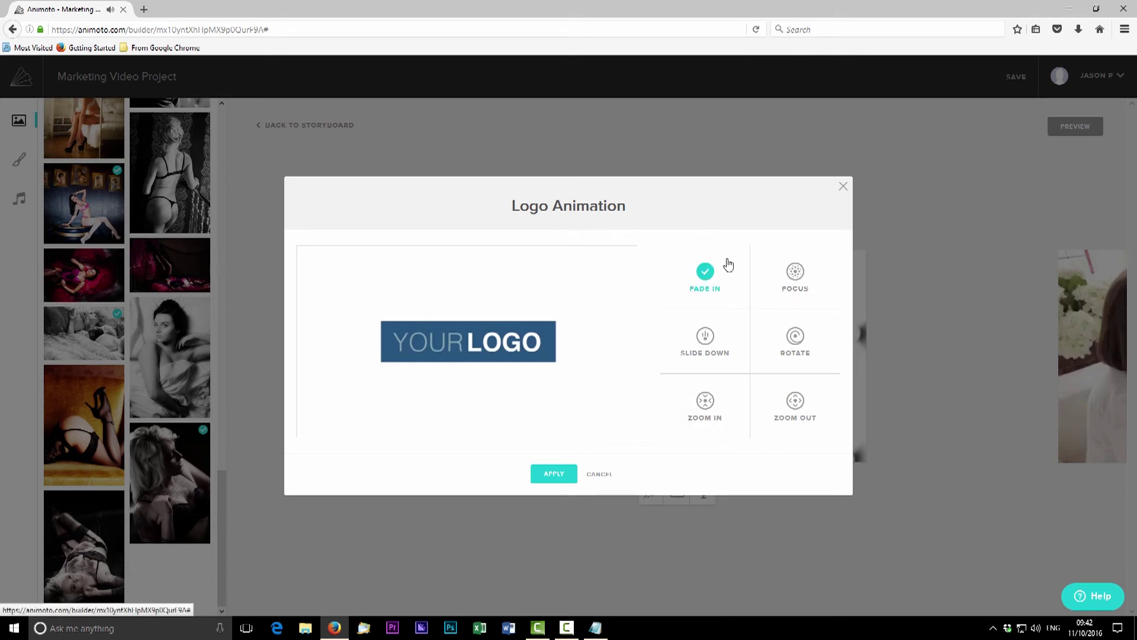
{"action": "left_click", "coordinate": [794, 276]}
{"action": "left_click", "coordinate": [705, 341]}
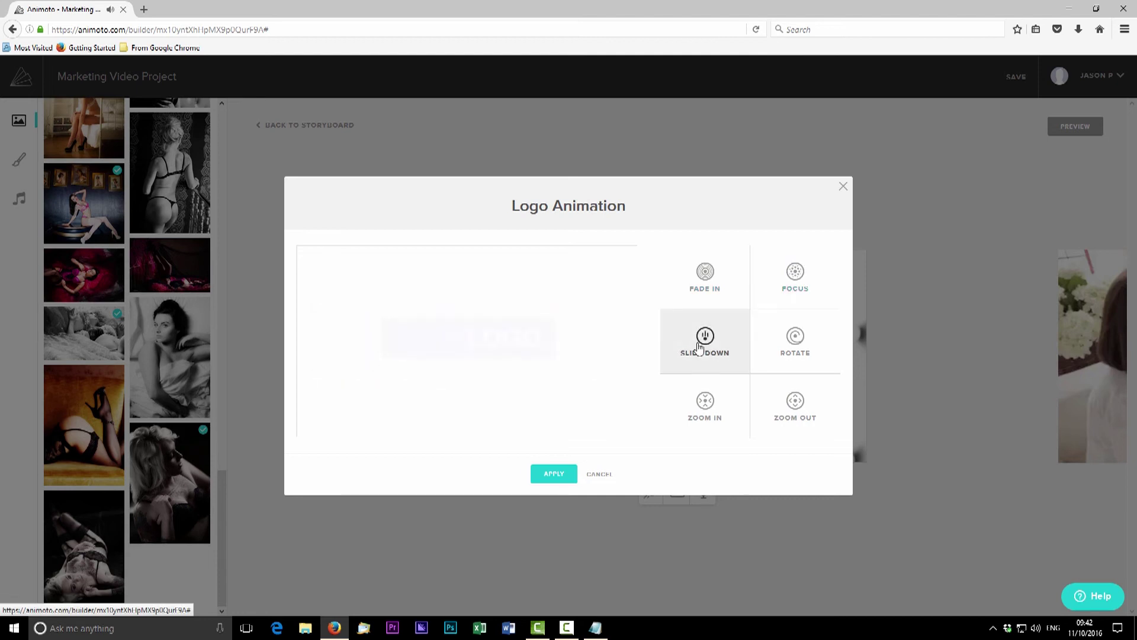
{"action": "left_click", "coordinate": [770, 419]}
{"action": "left_click", "coordinate": [714, 401]}
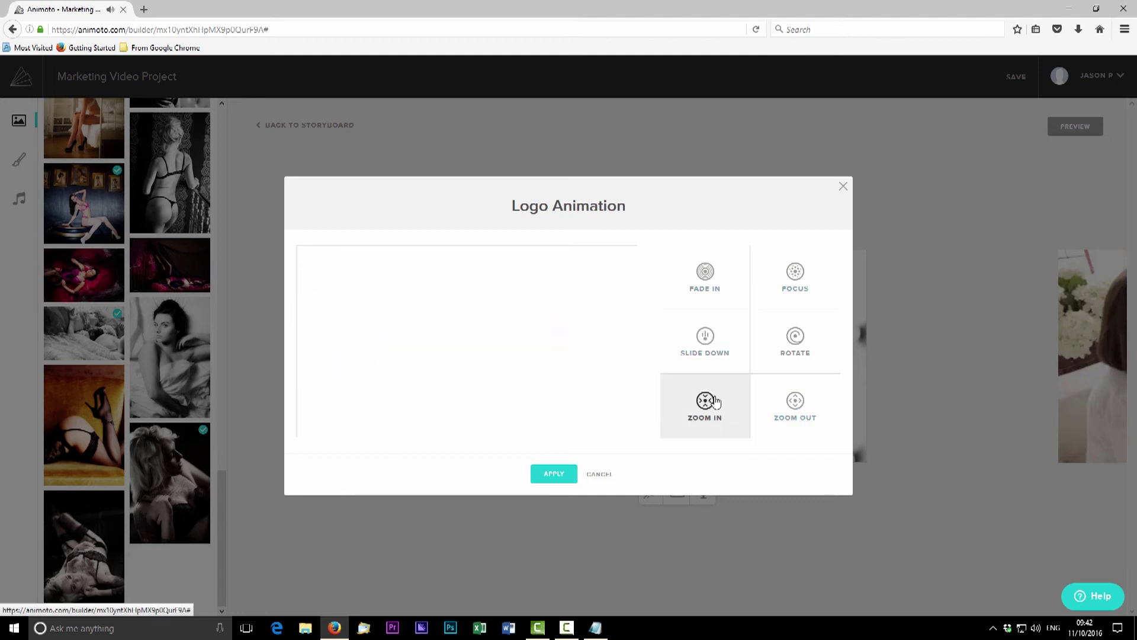
{"action": "left_click", "coordinate": [782, 274]}
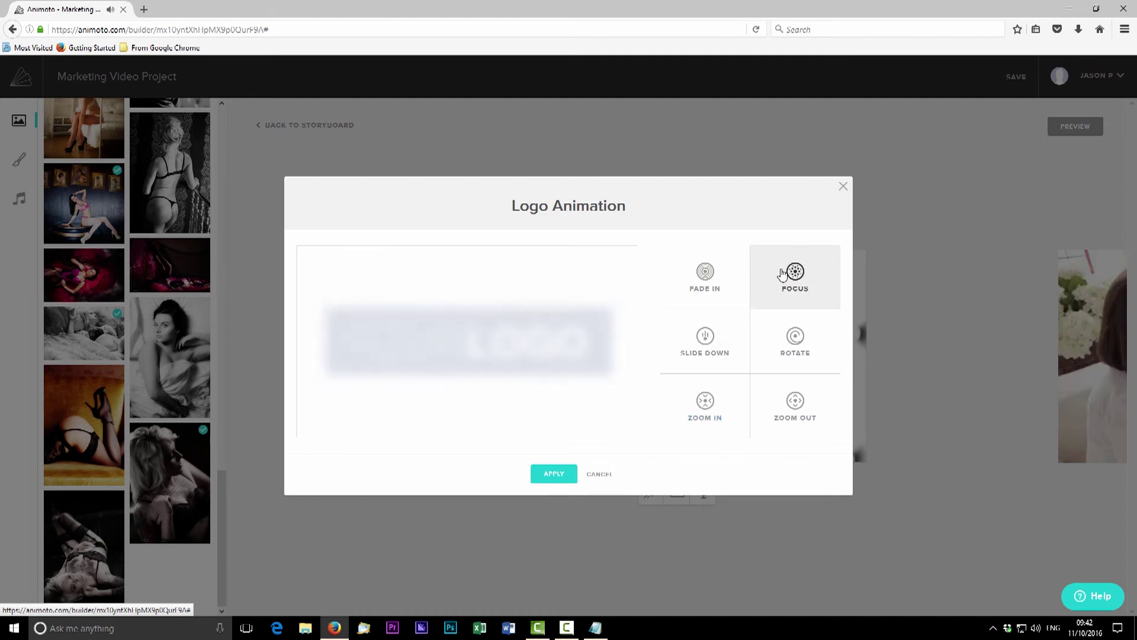
{"action": "left_click", "coordinate": [554, 474]}
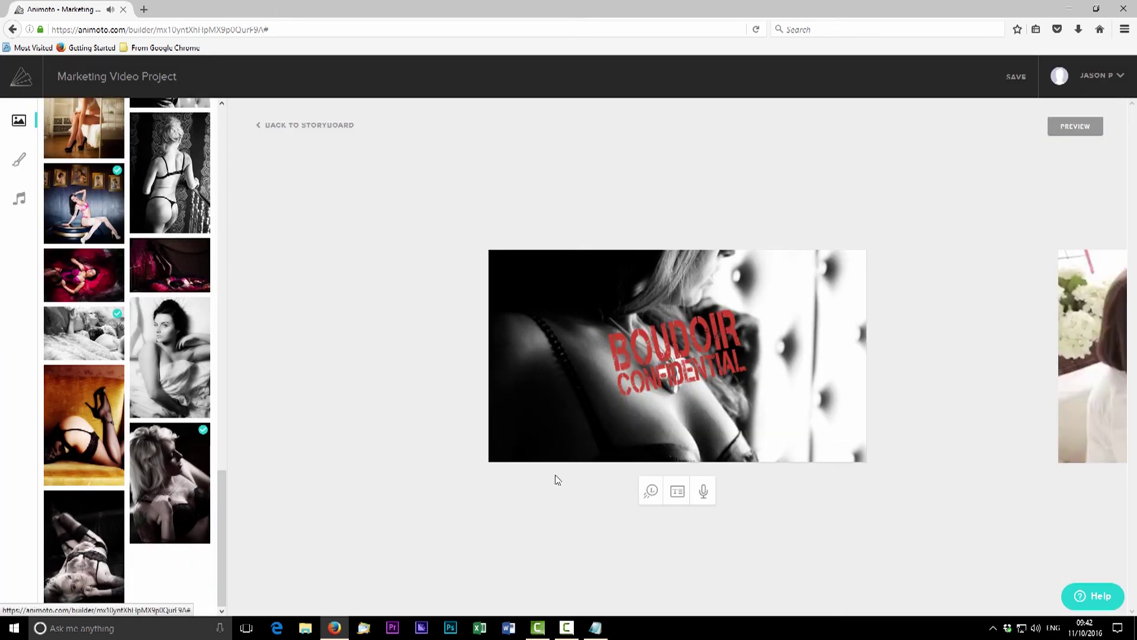
{"action": "left_click", "coordinate": [296, 125]}
Review the completed storyboard, previewing its text blocks and the custom studio video block
{"action": "mouse_move", "coordinate": [355, 205]}
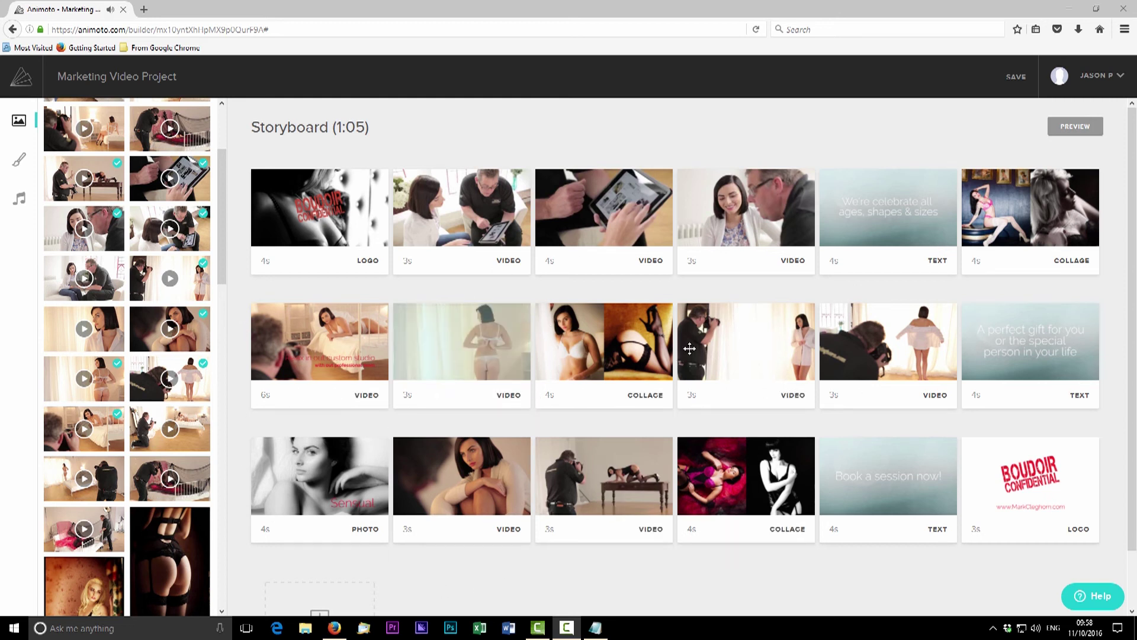
{"action": "mouse_move", "coordinate": [870, 201]}
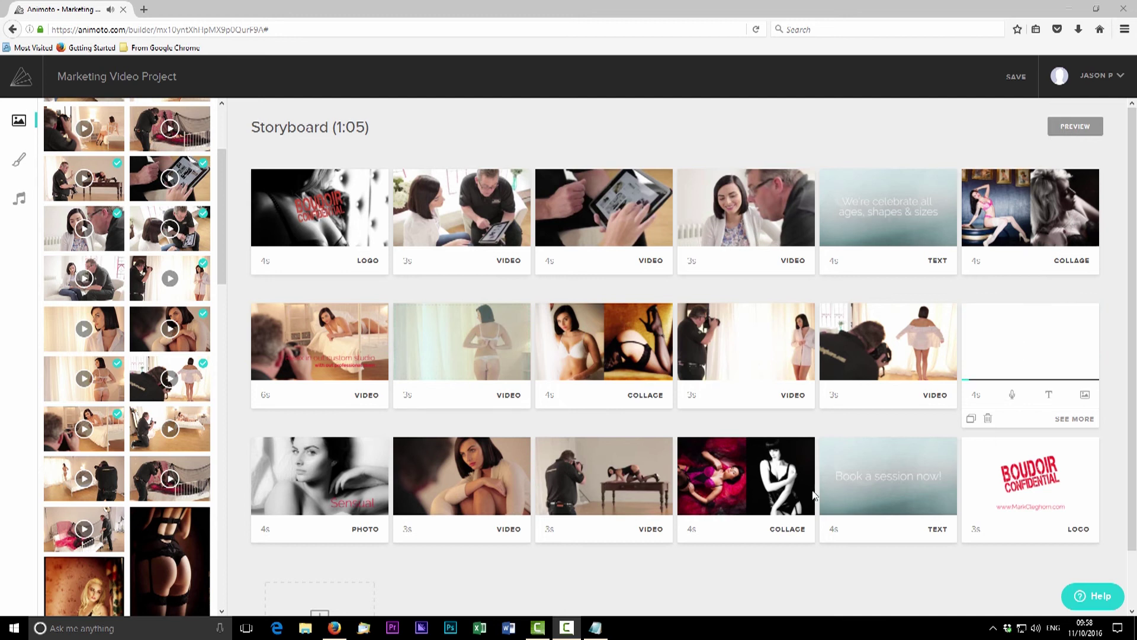
{"action": "mouse_move", "coordinate": [900, 495]}
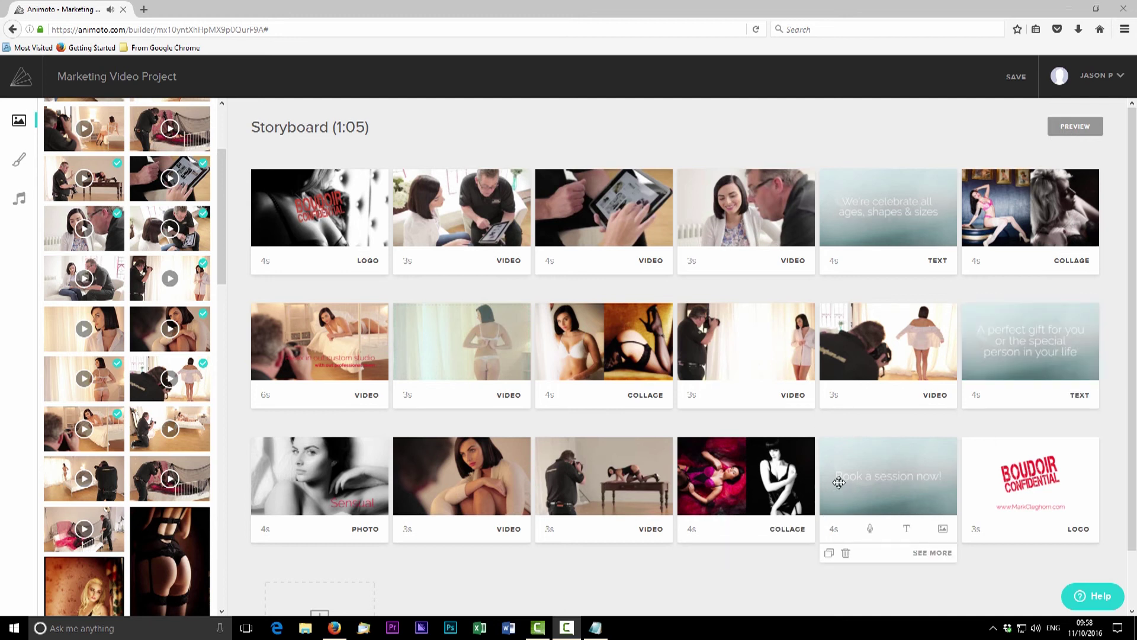
{"action": "mouse_move", "coordinate": [290, 341]}
Set the duration of the closing Boudoir Confidential logo block to 8 seconds
{"action": "mouse_move", "coordinate": [1032, 499]}
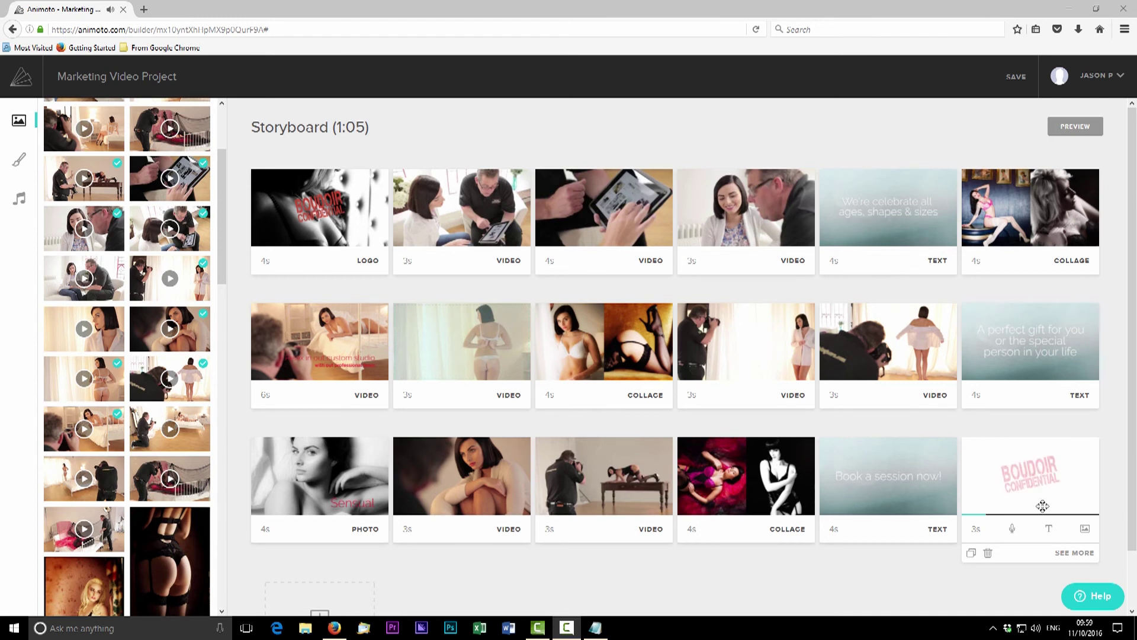
{"action": "left_click", "coordinate": [976, 530]}
{"action": "left_click", "coordinate": [1069, 571]}
{"action": "left_click", "coordinate": [1069, 572]}
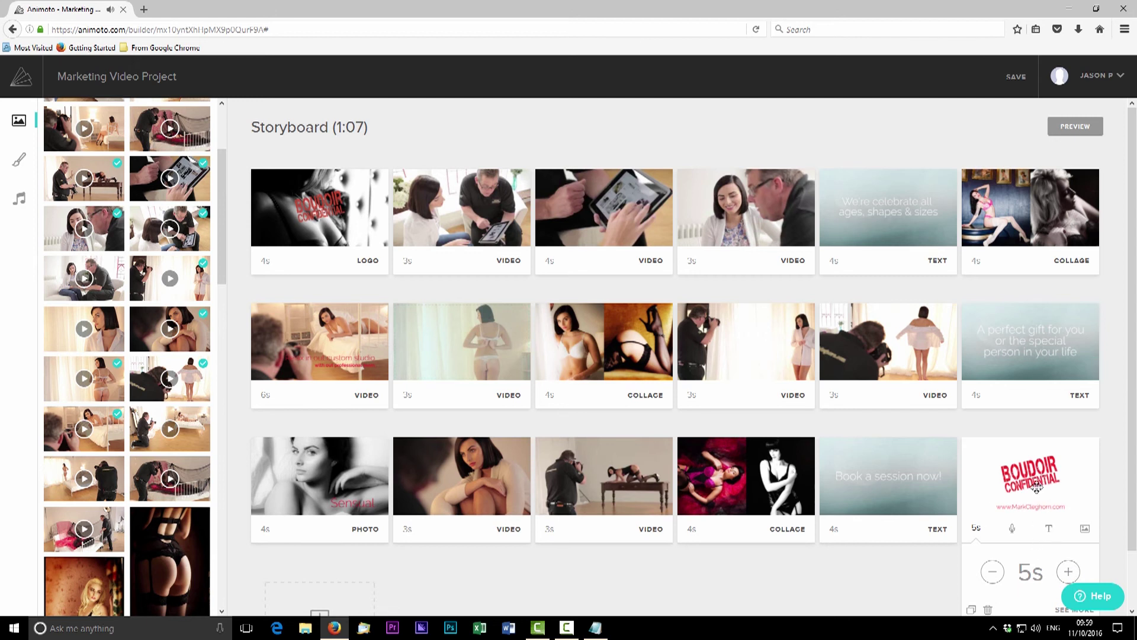
{"action": "left_click", "coordinate": [1068, 572]}
{"action": "left_click", "coordinate": [1068, 572]}
{"action": "left_click", "coordinate": [1068, 572]}
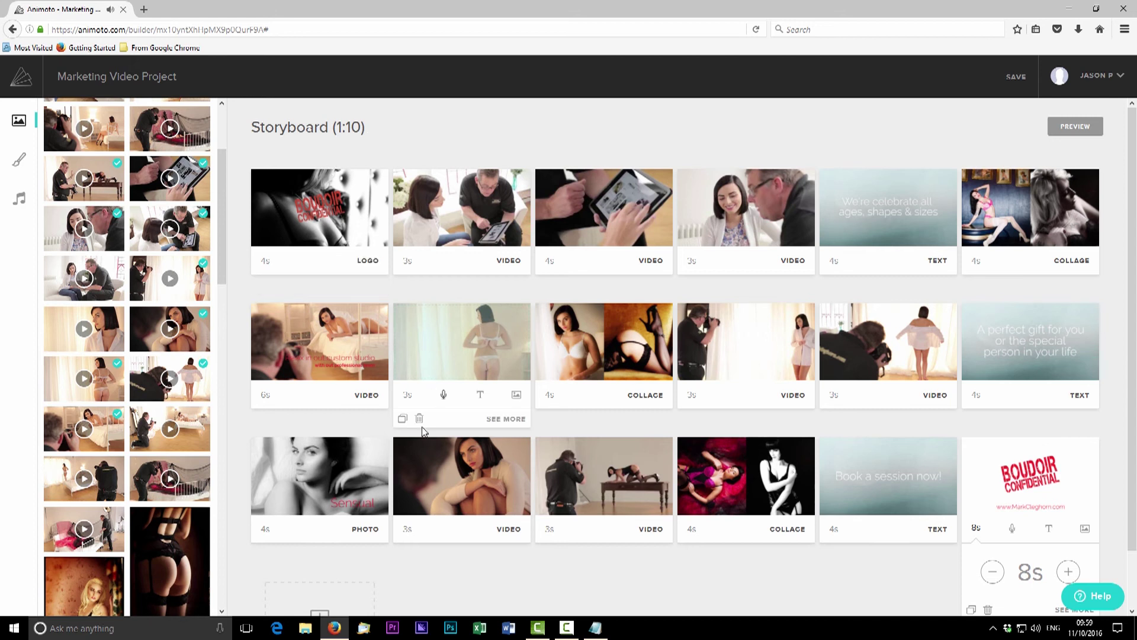
Preview the custom studio video block and the "Sensual" photo block
{"action": "mouse_move", "coordinate": [363, 372]}
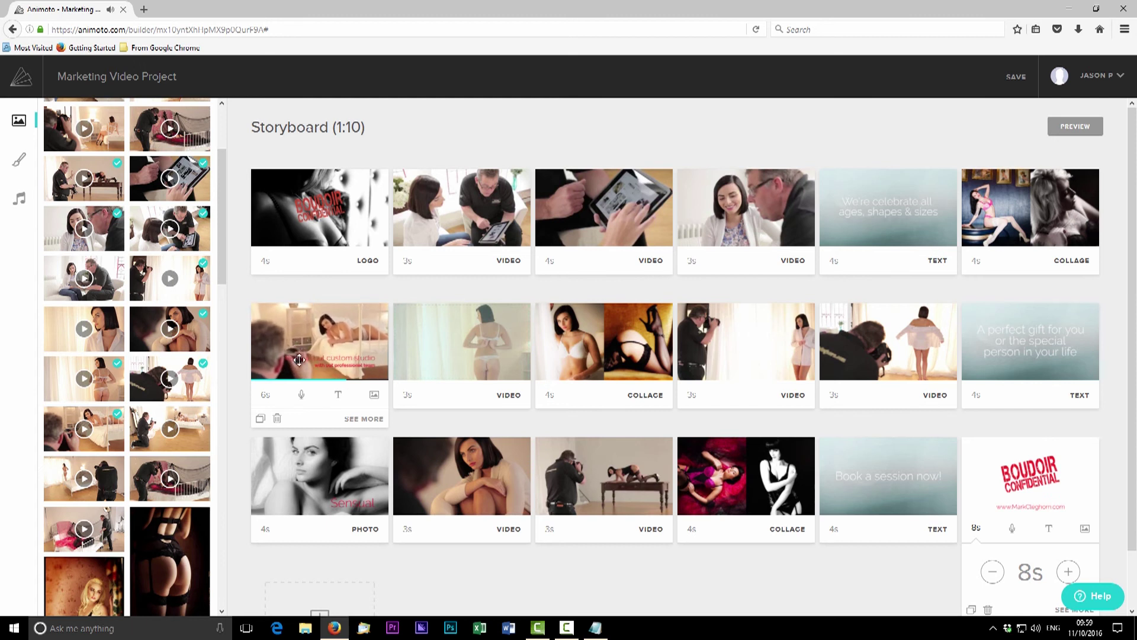
{"action": "mouse_move", "coordinate": [308, 472]}
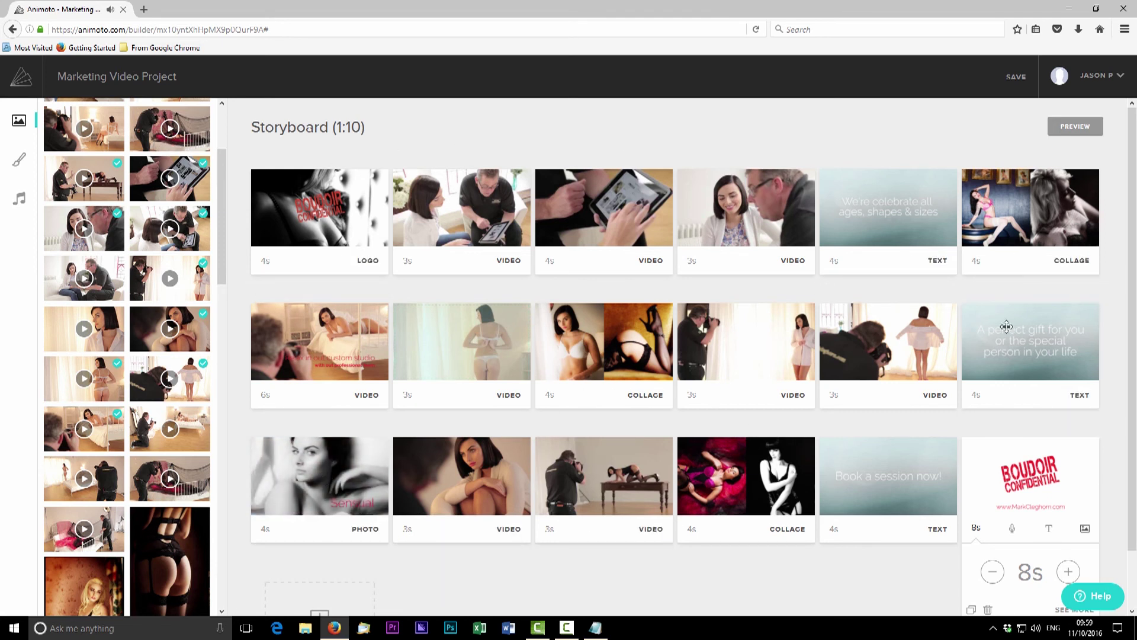
{"action": "mouse_move", "coordinate": [897, 281]}
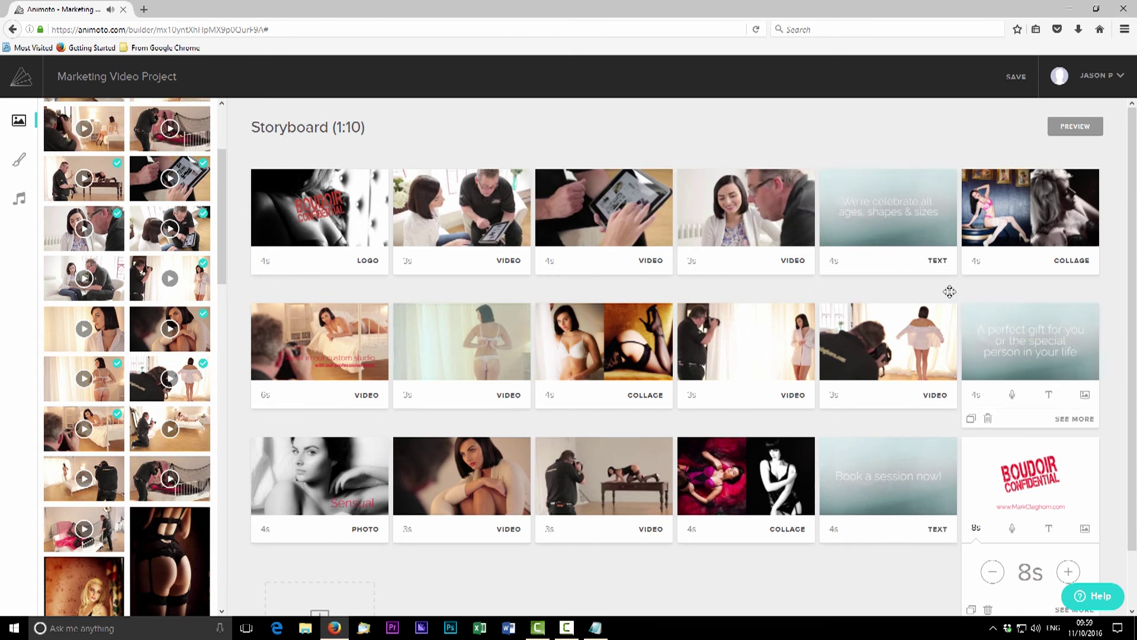
Try out the alternative fonts on the project's text and set the font to Dosis
{"action": "left_click", "coordinate": [20, 161]}
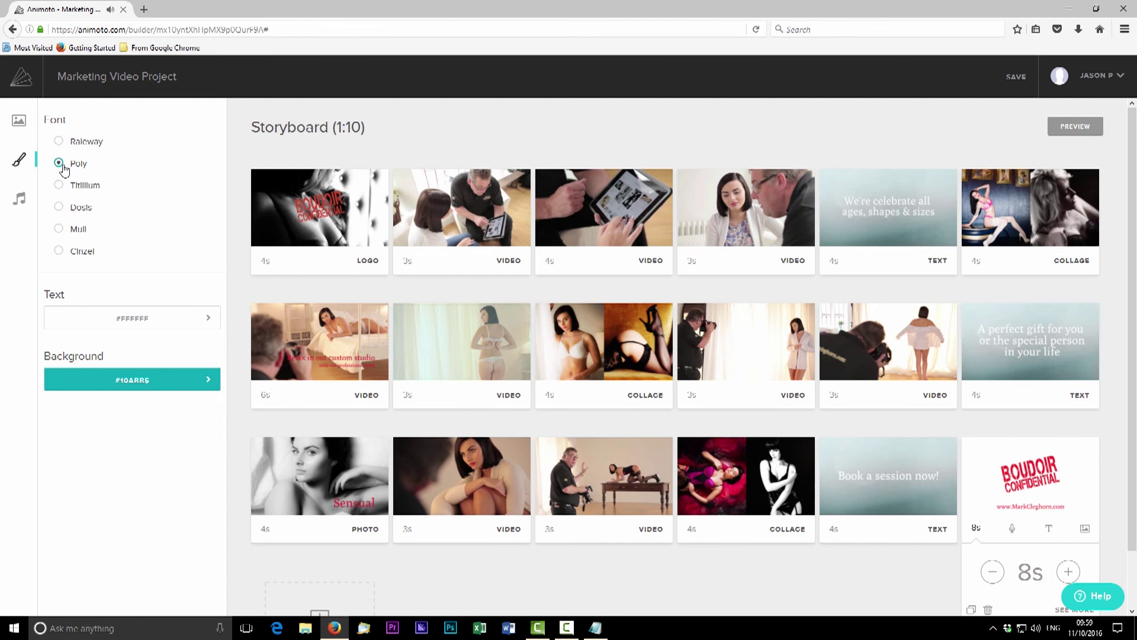
{"action": "left_click", "coordinate": [60, 185]}
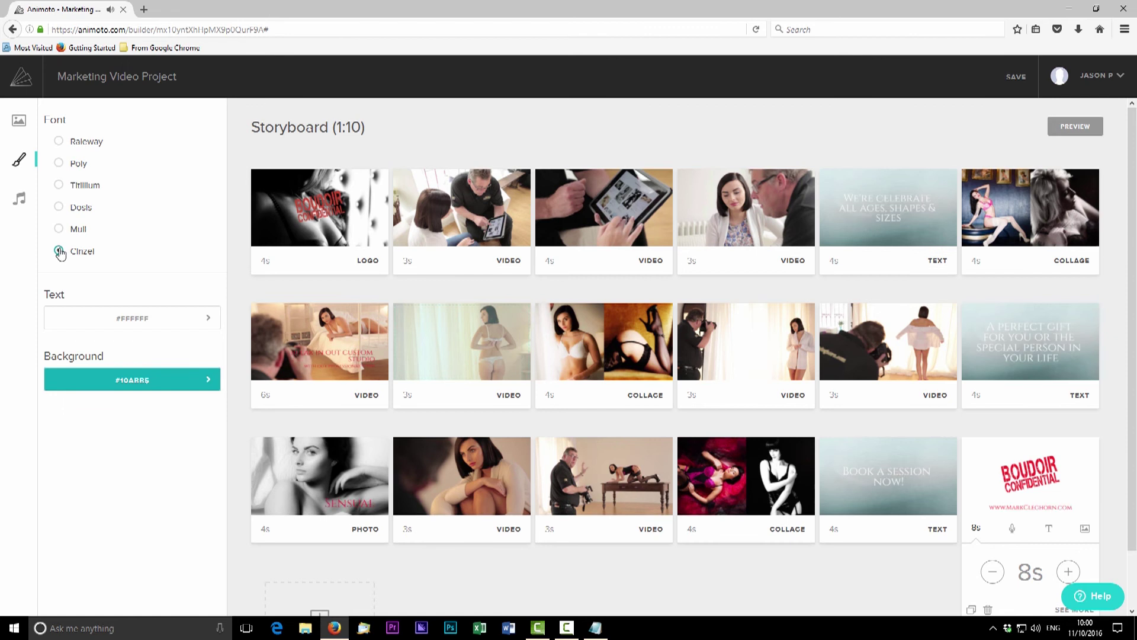
{"action": "left_click", "coordinate": [59, 229]}
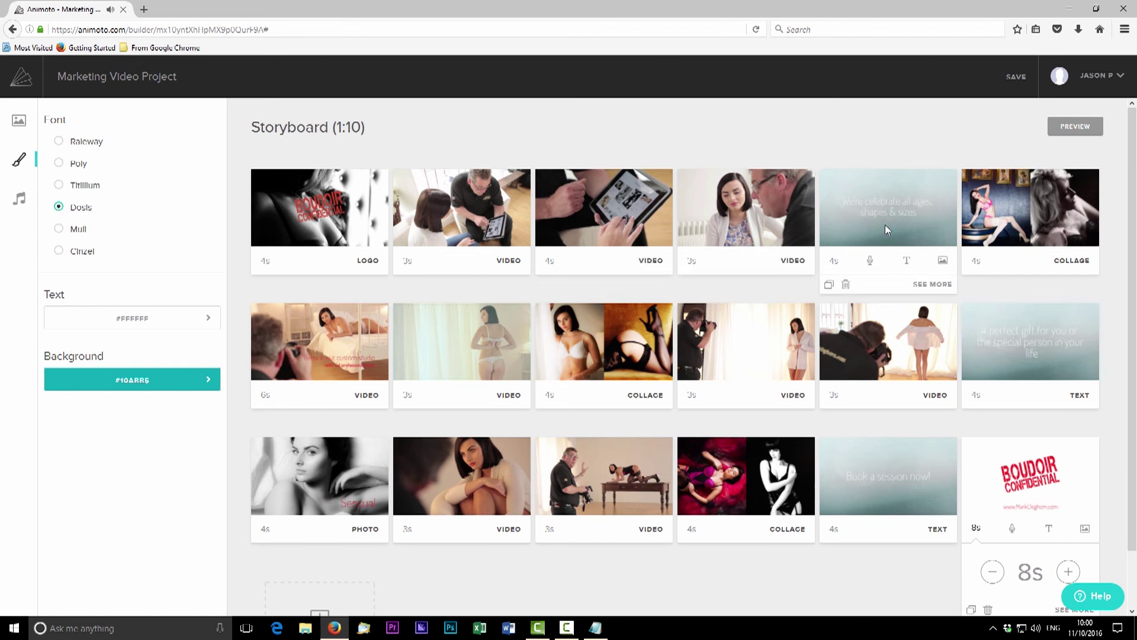
Set the project's text colour to red #EC1A29 and its background colour to white #FFFFFF
{"action": "left_click", "coordinate": [121, 318]}
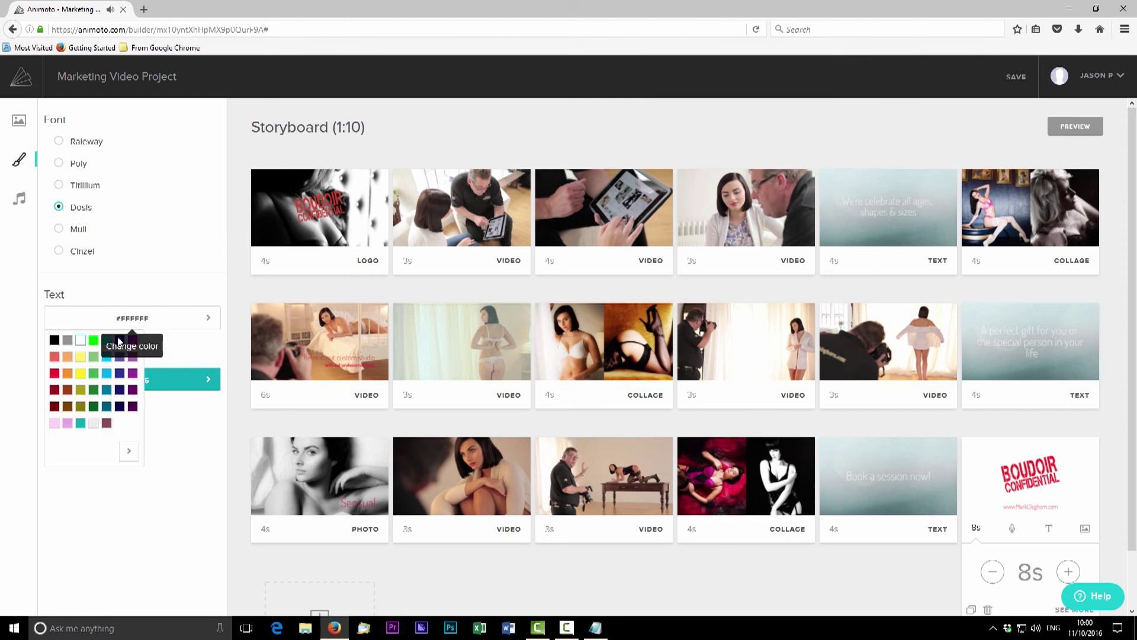
{"action": "left_click", "coordinate": [55, 373]}
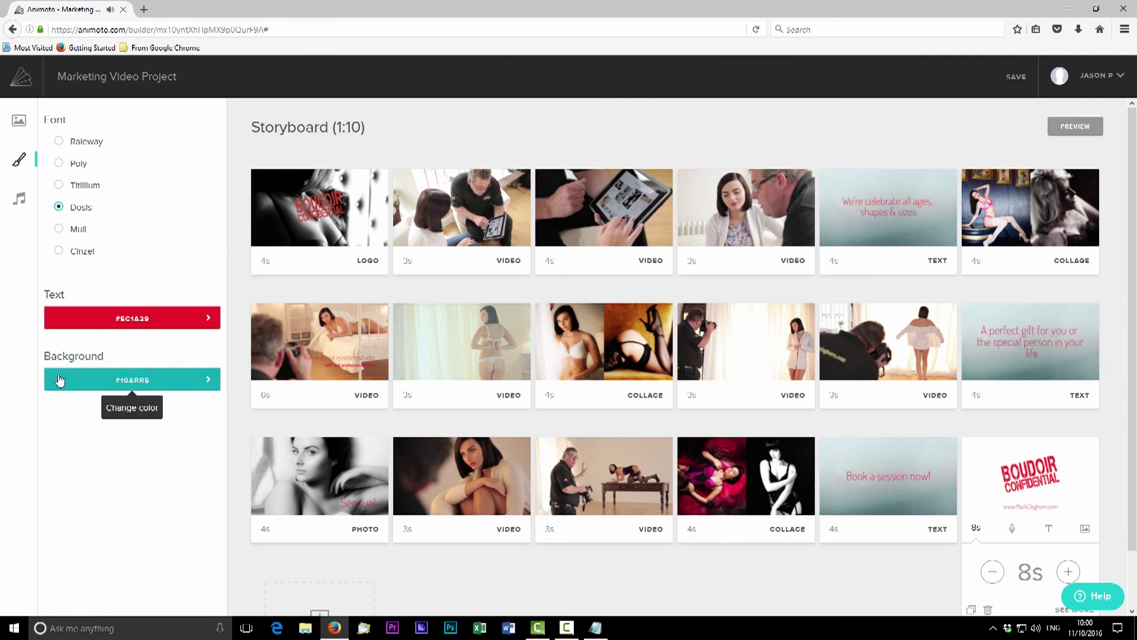
{"action": "left_click", "coordinate": [95, 380]}
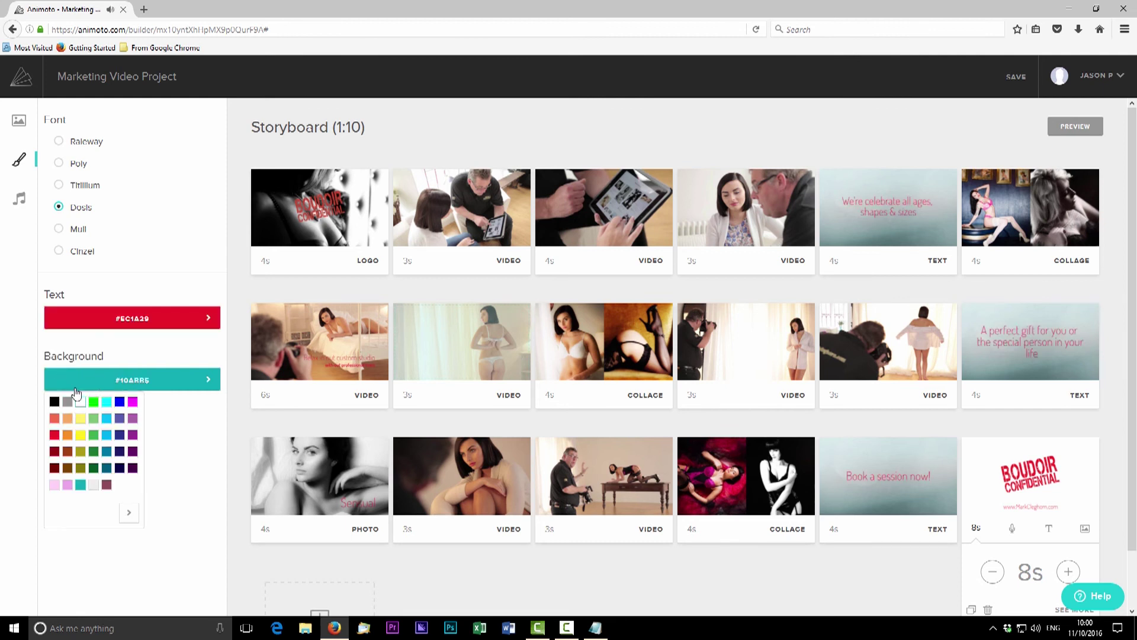
{"action": "left_click", "coordinate": [195, 445]}
{"action": "mouse_move", "coordinate": [906, 492]}
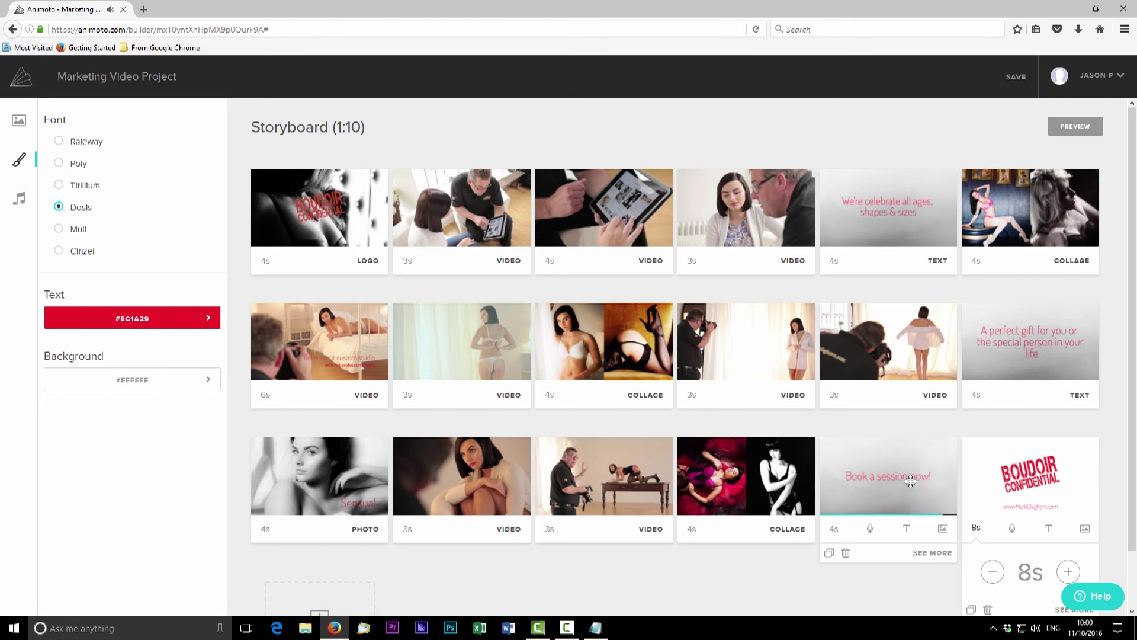
Change the project's music to "Here We Go Again (Instrumental)" from the songs popular for photography
{"action": "left_click", "coordinate": [21, 198]}
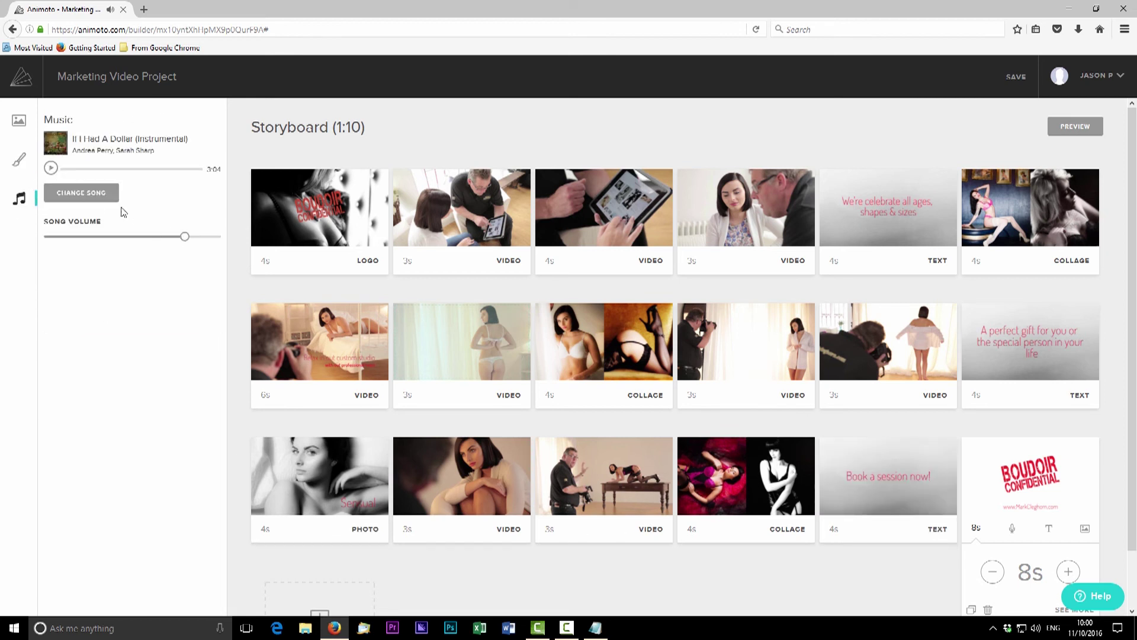
{"action": "left_click", "coordinate": [85, 196]}
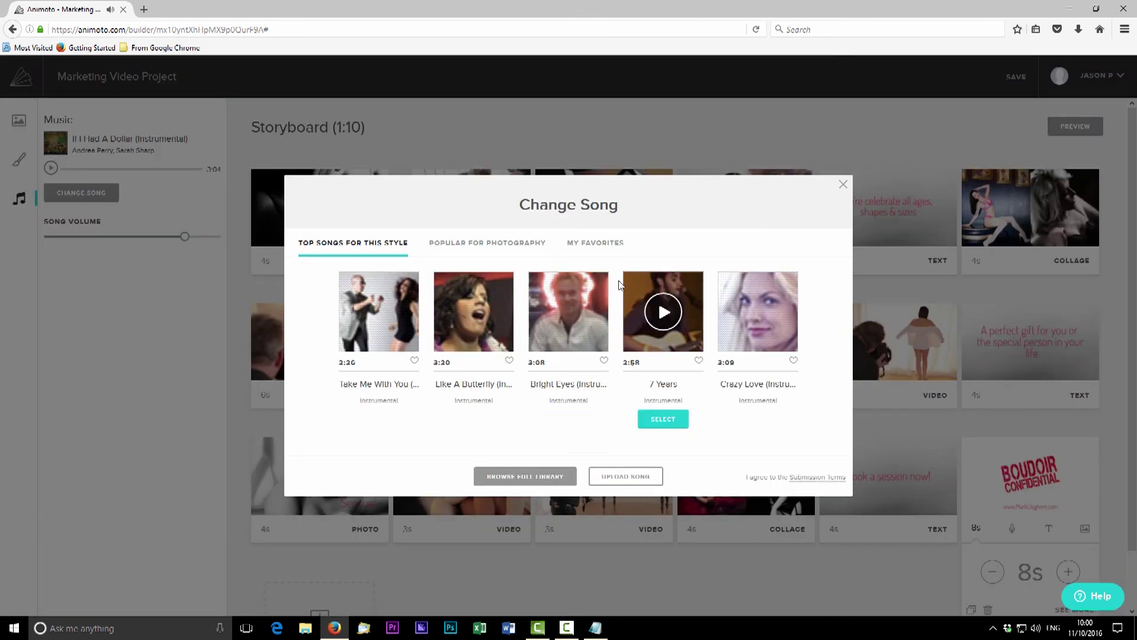
{"action": "left_click", "coordinate": [452, 247]}
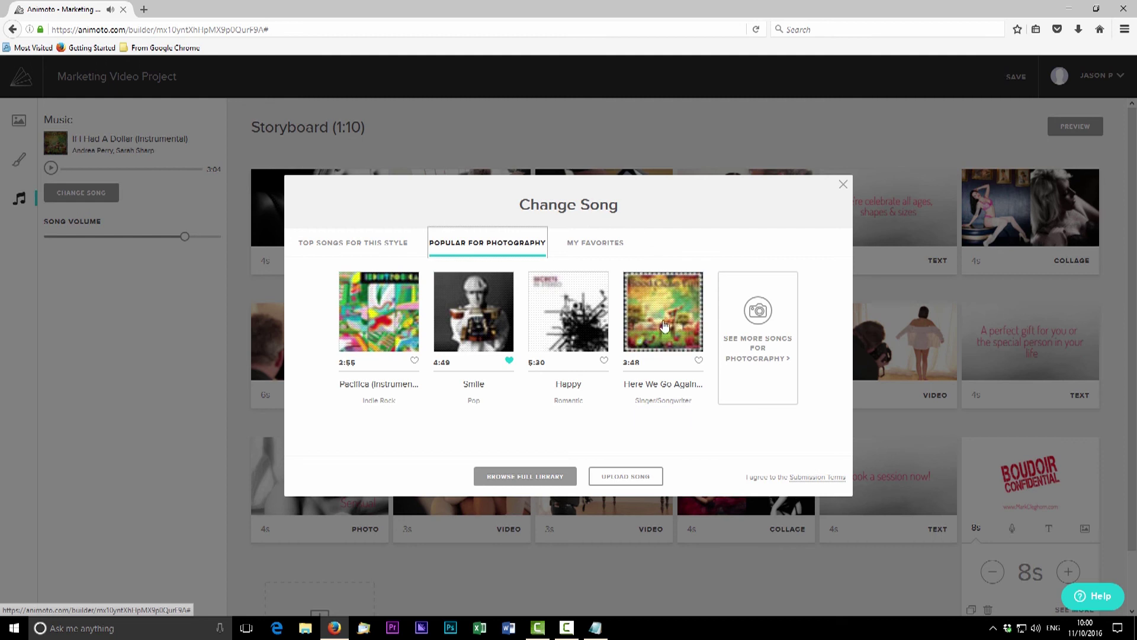
{"action": "left_click", "coordinate": [664, 312]}
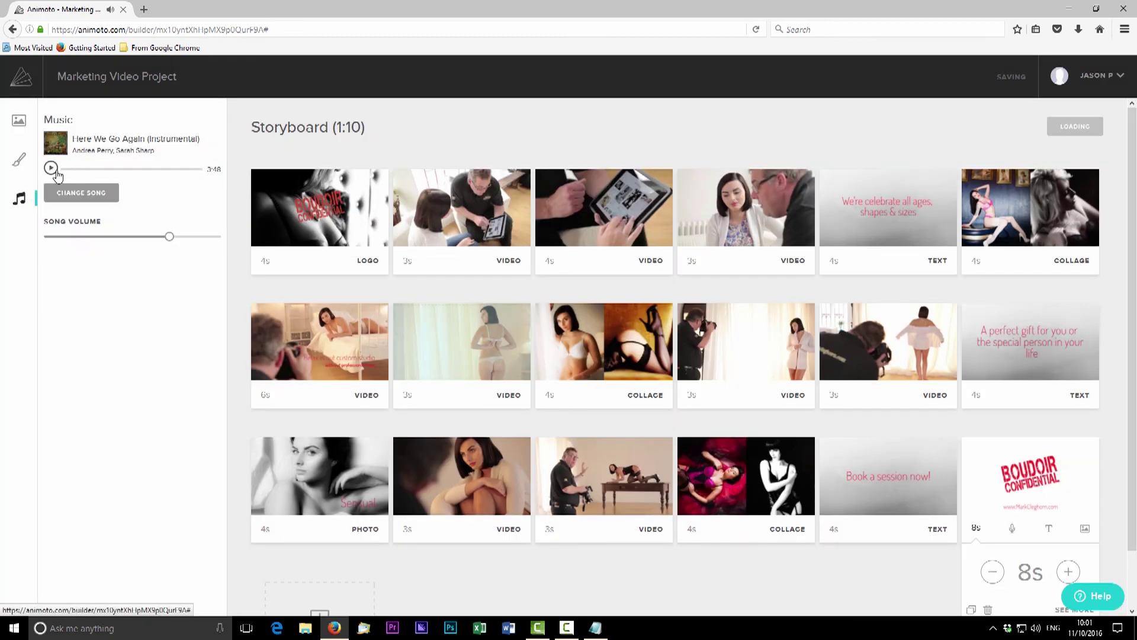
Raise the song volume slightly and play the selected track
{"action": "mouse_move", "coordinate": [170, 238]}
{"action": "left_mouse_down"}
{"action": "mouse_move", "coordinate": [109, 243]}
{"action": "mouse_move", "coordinate": [181, 240]}
{"action": "left_mouse_up"}
{"action": "left_click", "coordinate": [51, 168]}
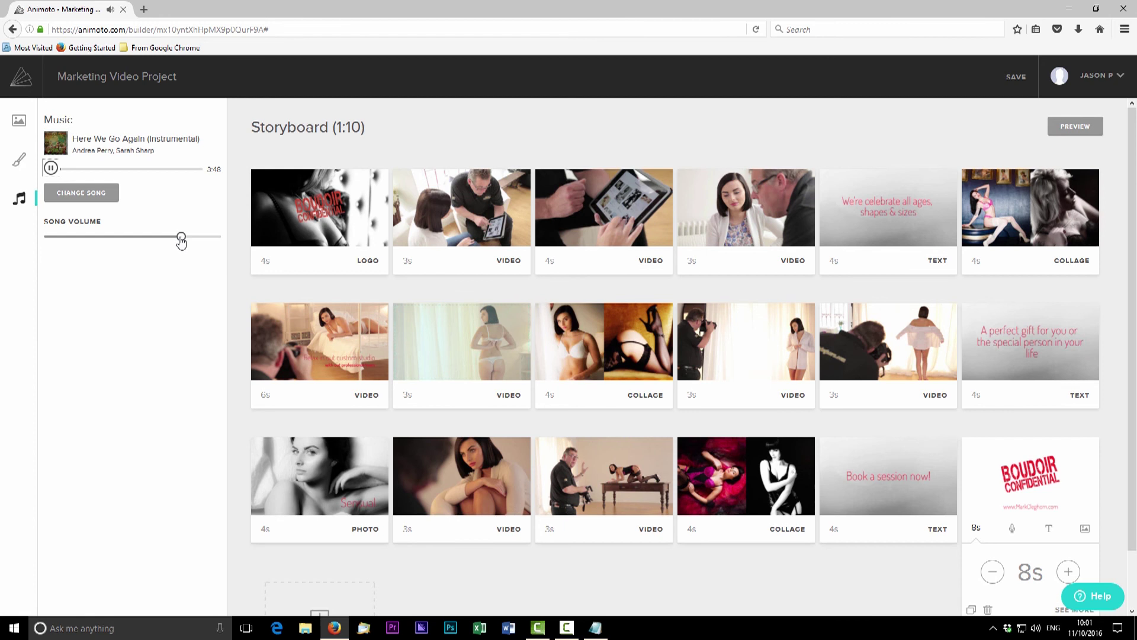
Lower the song volume to just over half and pause the music track
{"action": "left_click_drag", "start_coordinate": [182, 242], "coordinate": [141, 246]}
{"action": "left_click", "coordinate": [51, 168]}
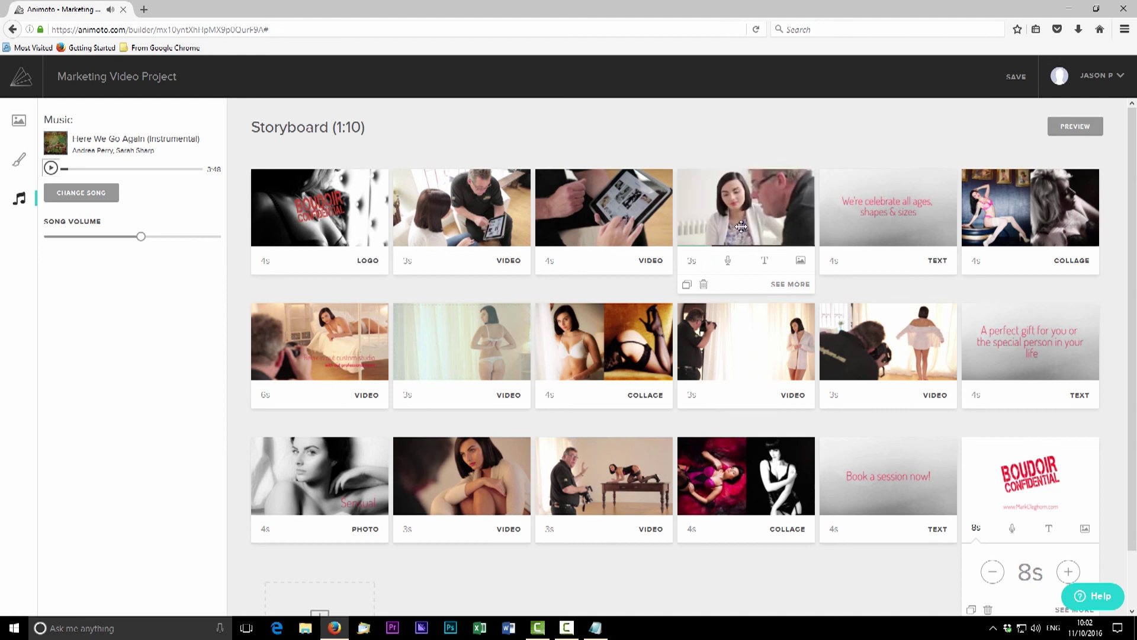
Try out the voice-over recorder on the fourth storyboard block, the clip of the woman talking with the man in glasses
{"action": "left_click", "coordinate": [729, 261]}
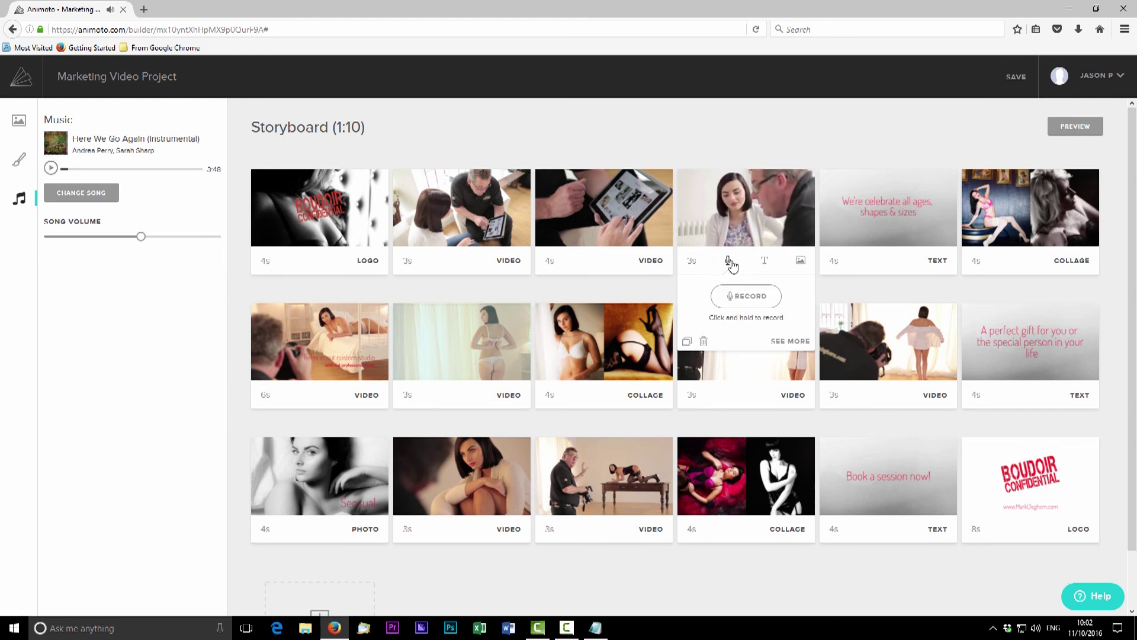
{"action": "left_click", "coordinate": [737, 299]}
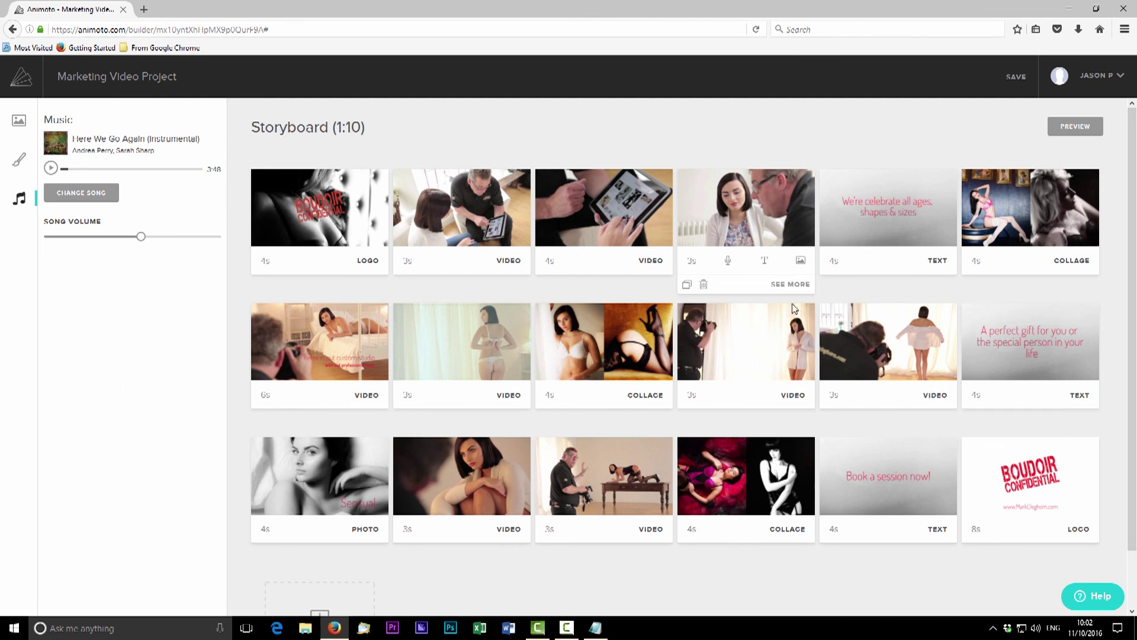
Preview the video and produce it with the title "Boudoir Confidential - Marketing Video"
{"action": "mouse_move", "coordinate": [551, 451]}
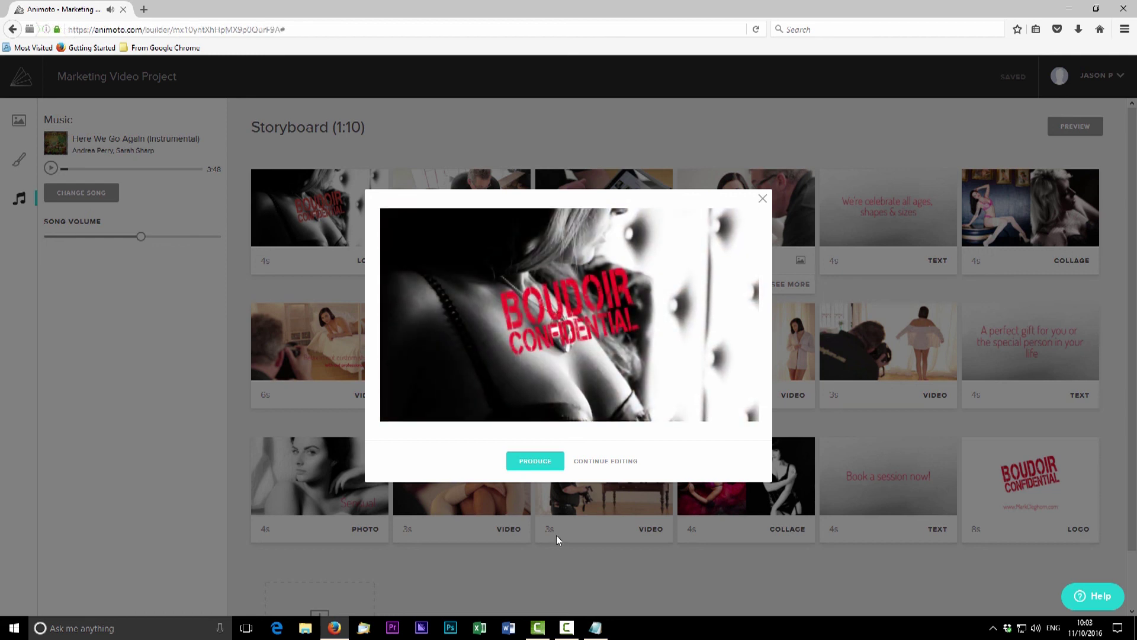
{"action": "mouse_move", "coordinate": [606, 386]}
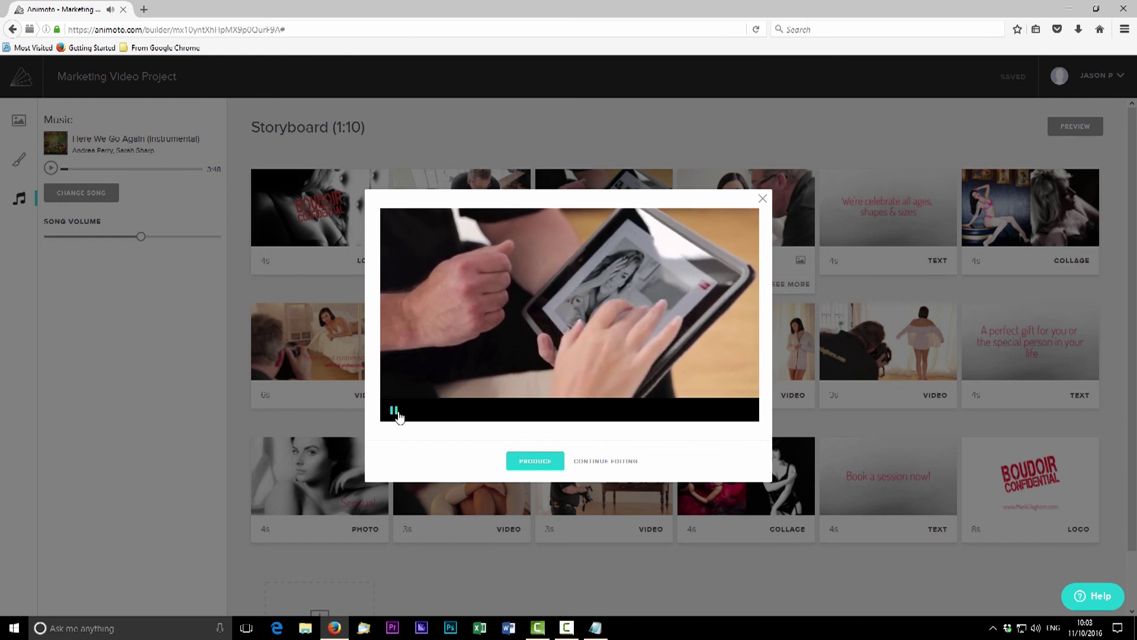
{"action": "left_click", "coordinate": [535, 462]}
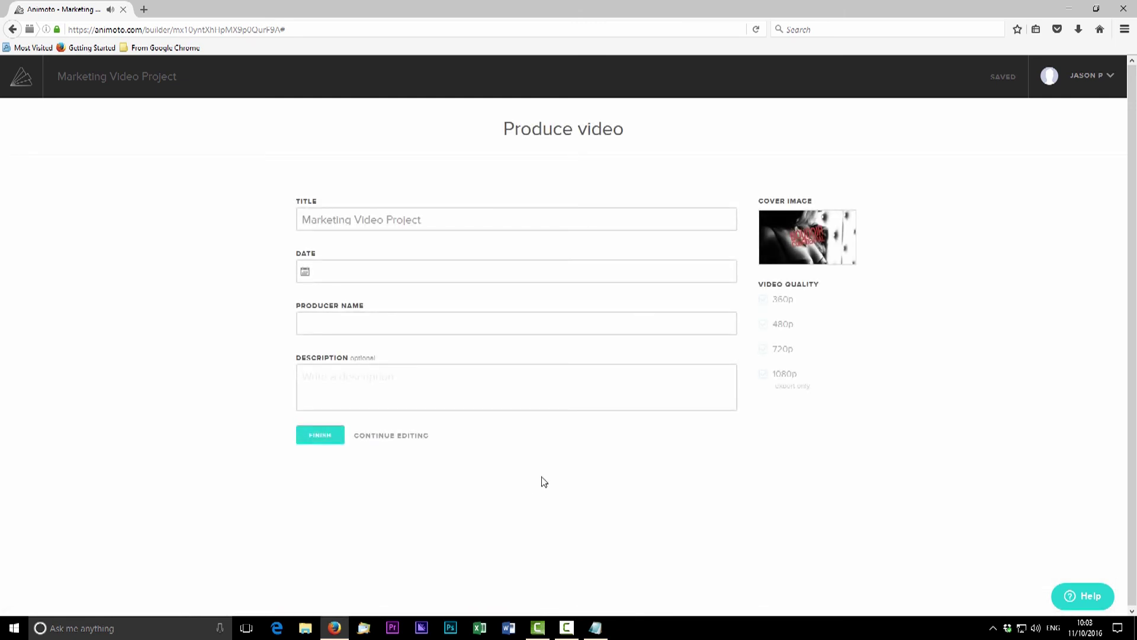
{"action": "left_click_drag", "start_coordinate": [447, 227], "coordinate": [217, 219]}
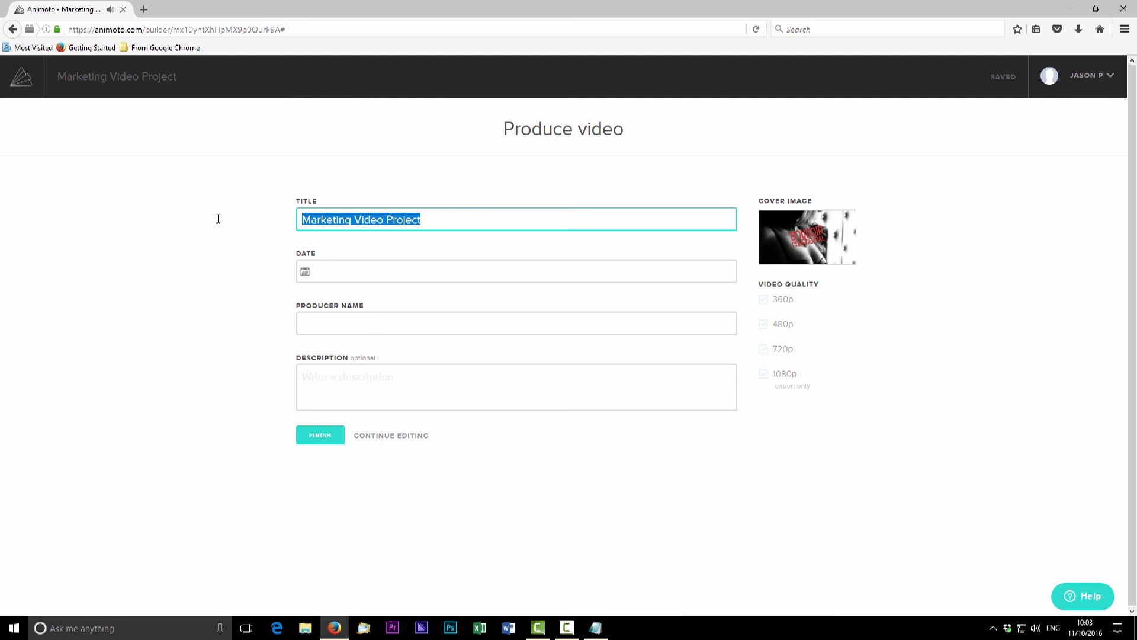
{"action": "type", "text": "Boudoir Confidential -"}
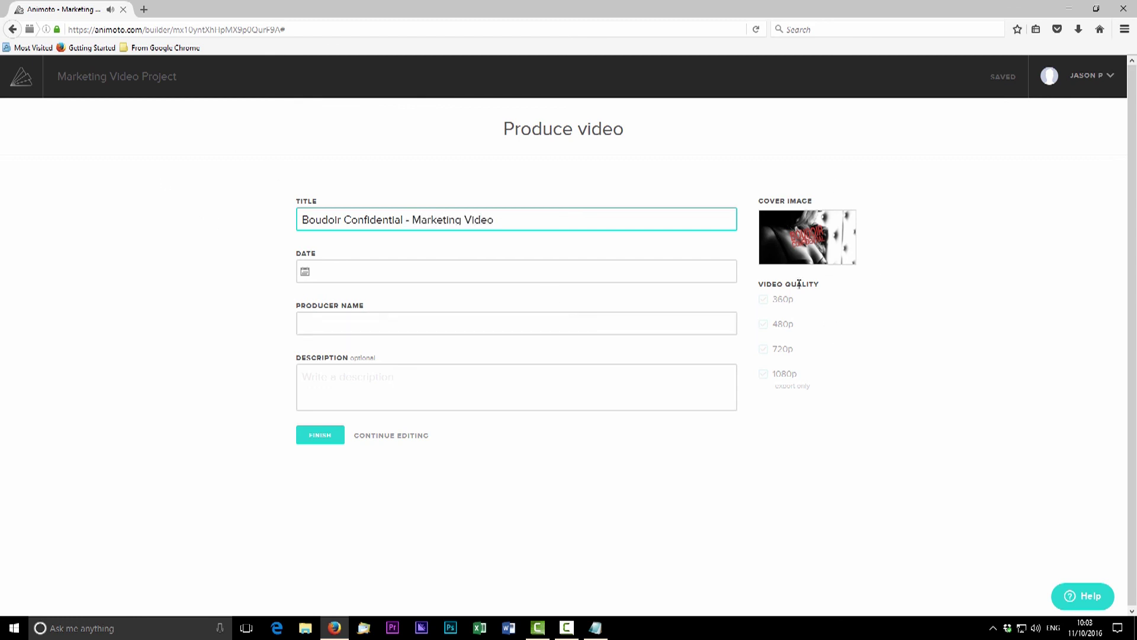
{"action": "left_click", "coordinate": [320, 435]}
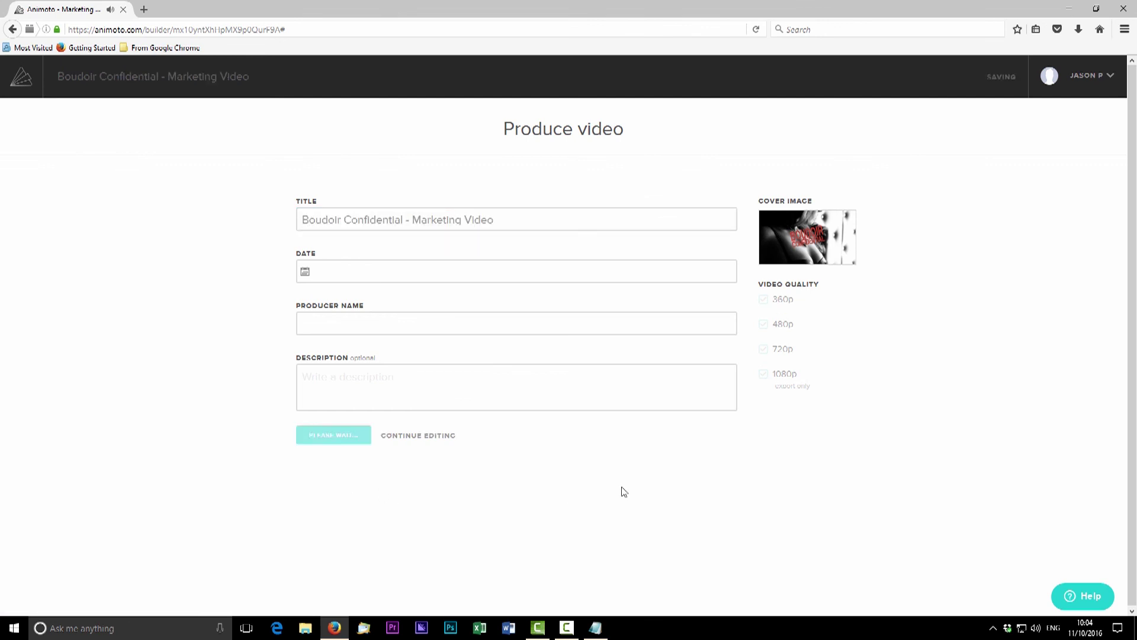